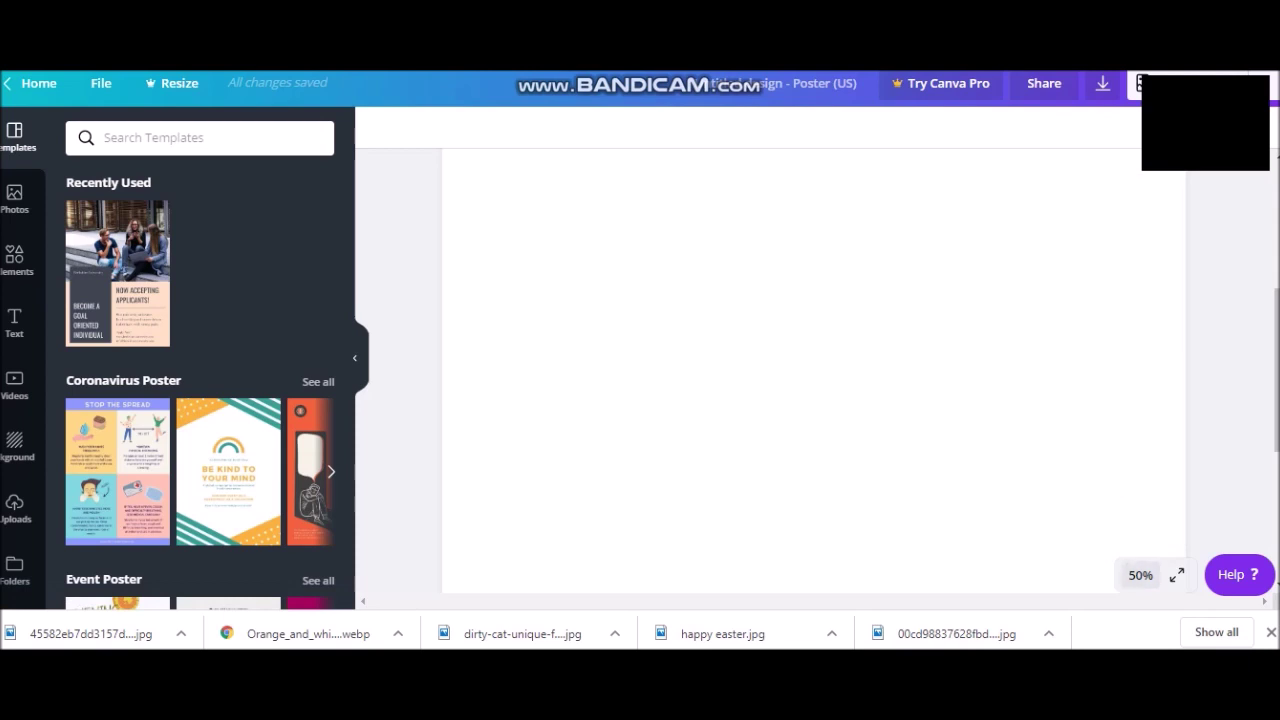
Collapse the side panel and set the zoom so the blank poster page is shown at 25%.
{"action": "left_click", "coordinate": [354, 357]}
{"action": "scroll", "coordinate": [659, 370], "scroll_direction": "up", "scroll_amount": 1}
{"action": "left_click", "coordinate": [1140, 575]}
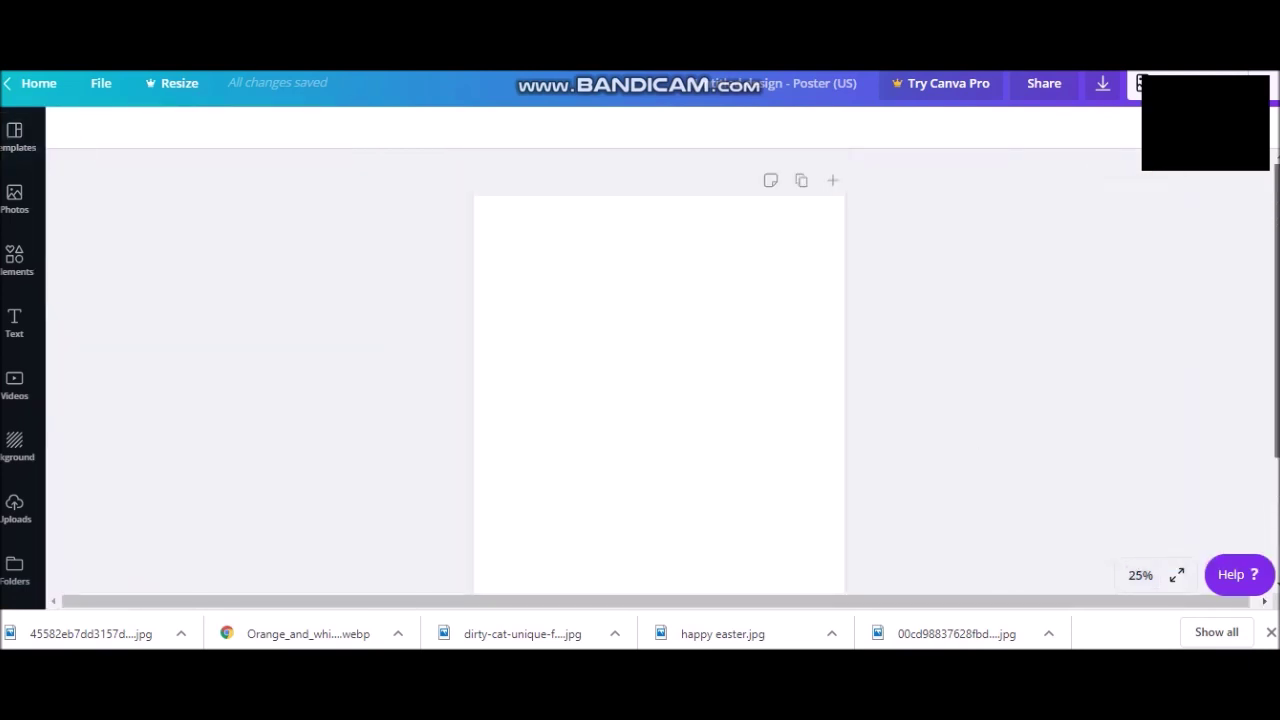
{"action": "left_click", "coordinate": [1124, 445]}
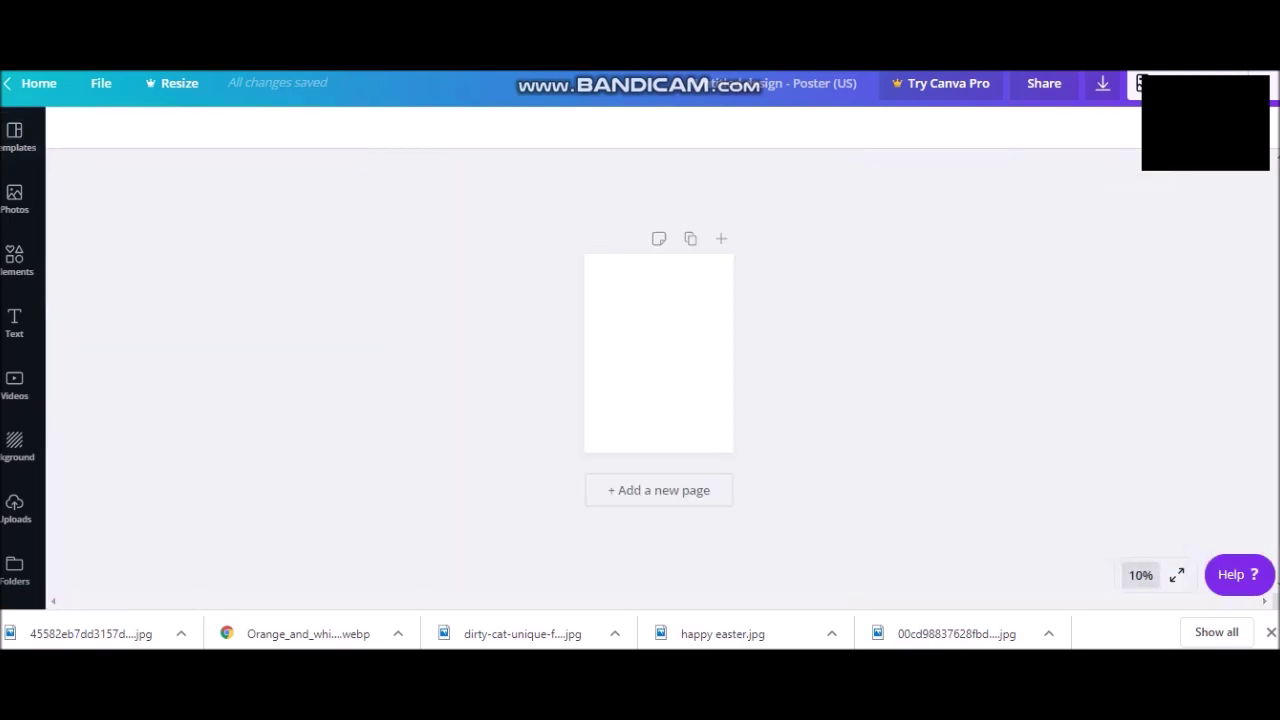
{"action": "left_click", "coordinate": [1140, 575]}
{"action": "left_click", "coordinate": [1124, 408]}
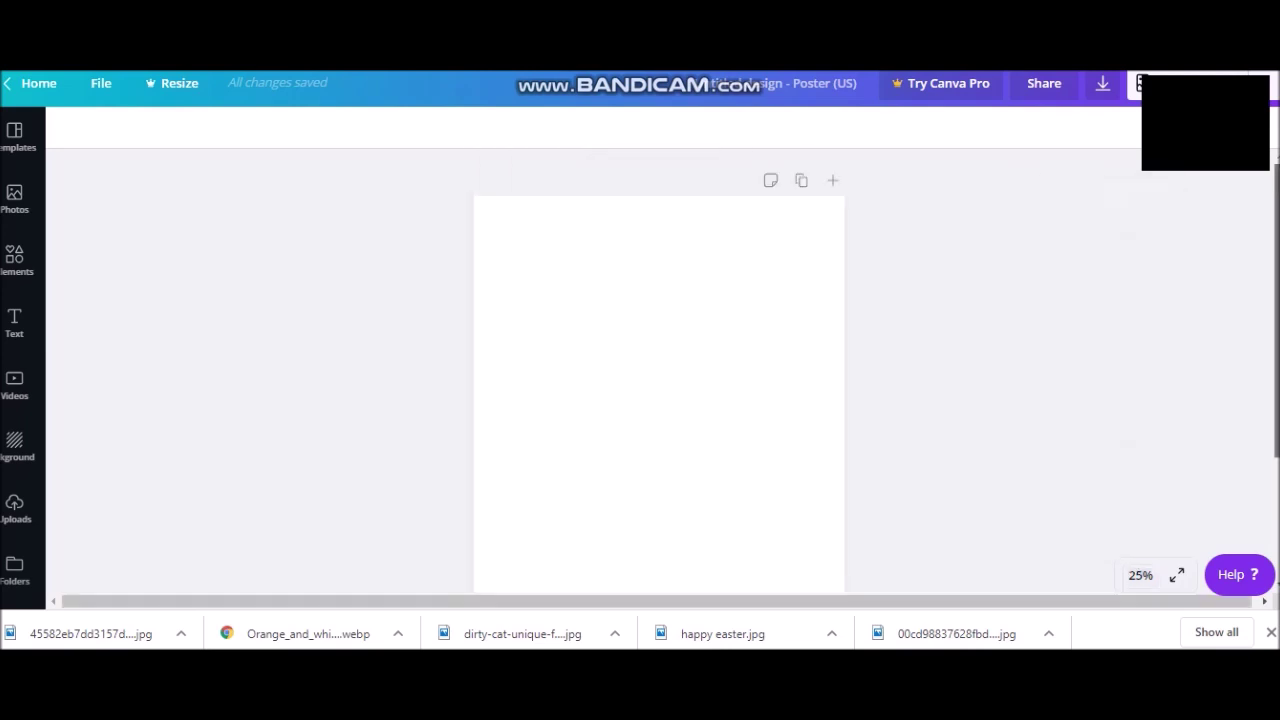
Upload the cat photos from the Desktop folder to the design's image uploads.
{"action": "left_click", "coordinate": [15, 508]}
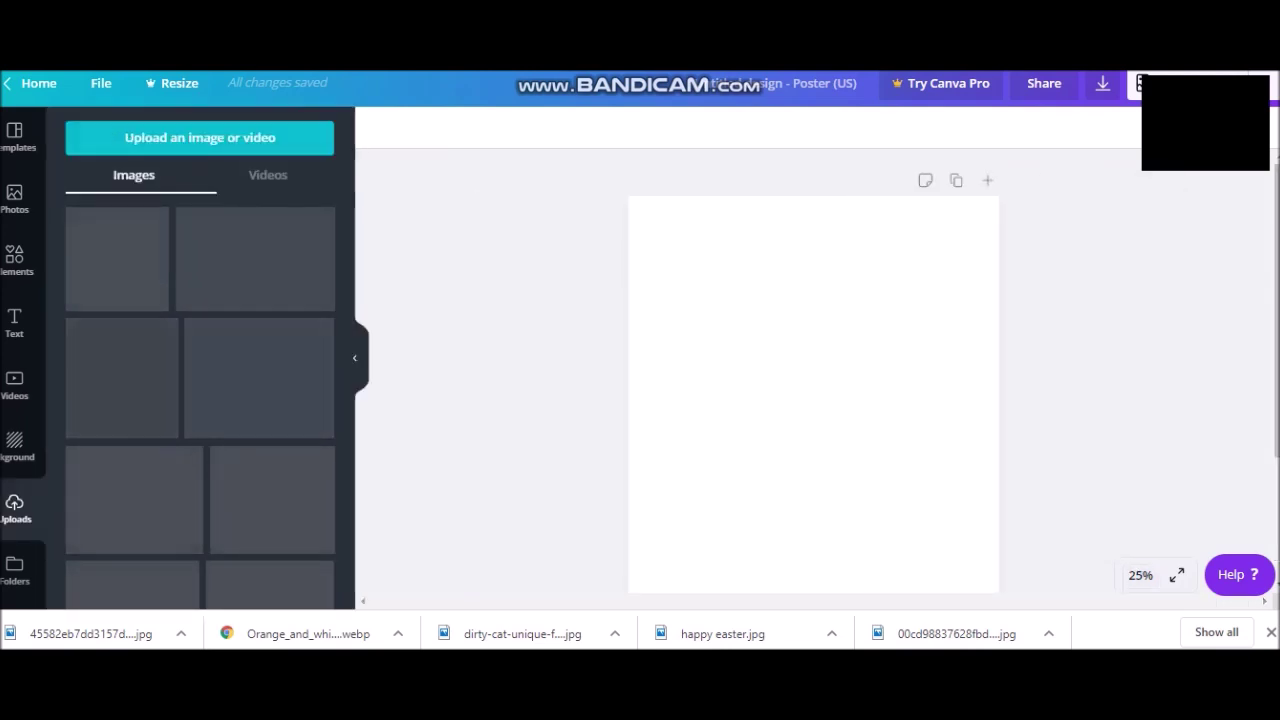
{"action": "left_click", "coordinate": [200, 137]}
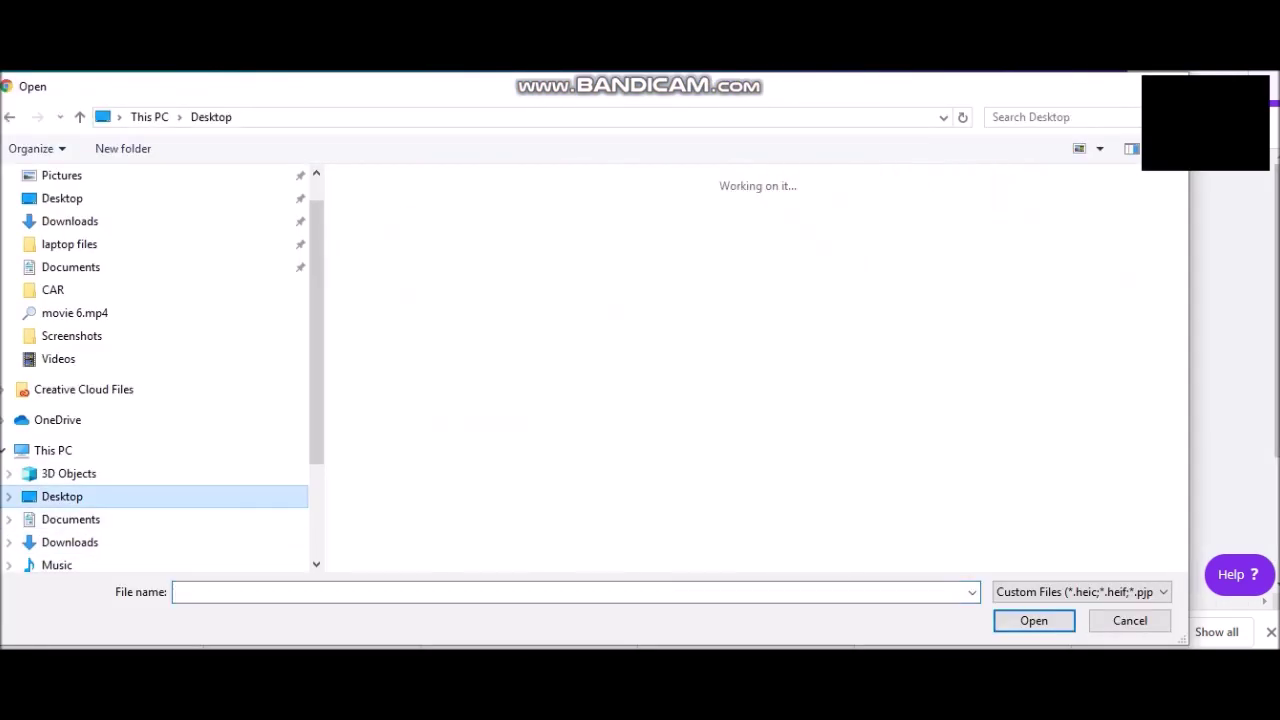
{"action": "left_click", "coordinate": [62, 496]}
{"action": "left_click", "coordinate": [1020, 250], "text": "ctrl"}
{"action": "key", "text": "Return"}
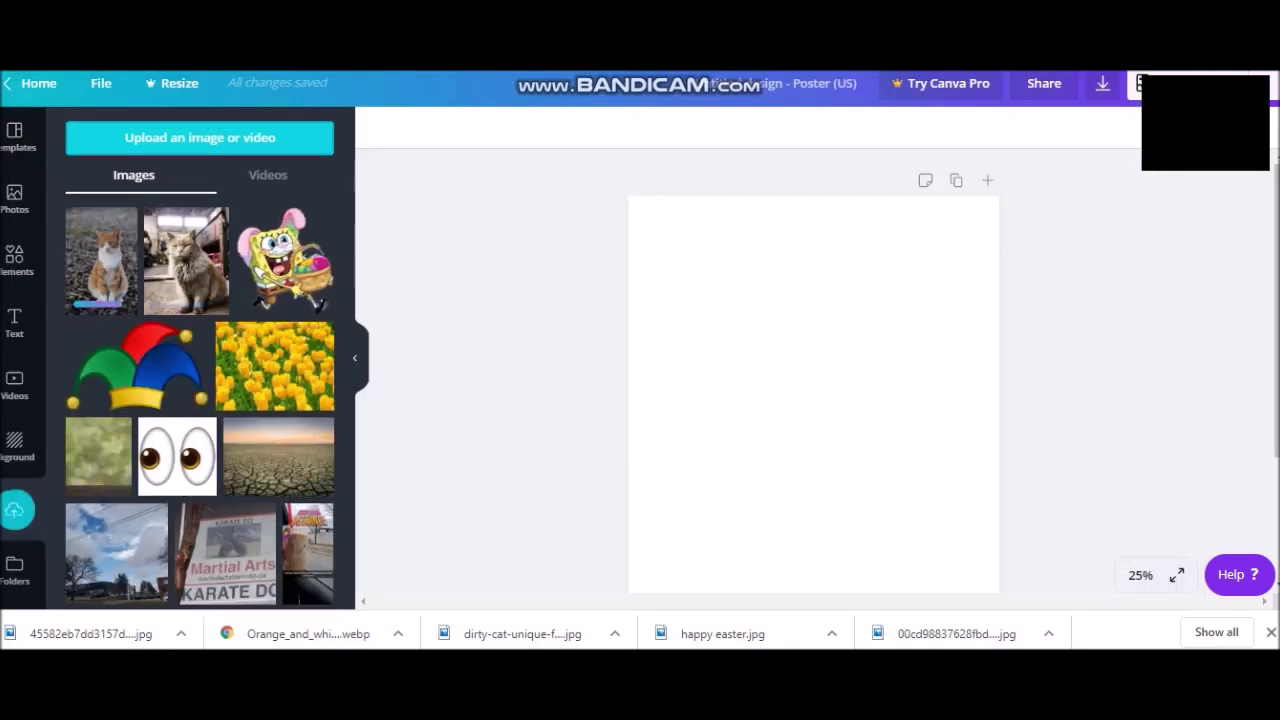
Search the web in a new browser tab for "online background remover" and look through the results.
{"action": "key", "text": "ctrl+t"}
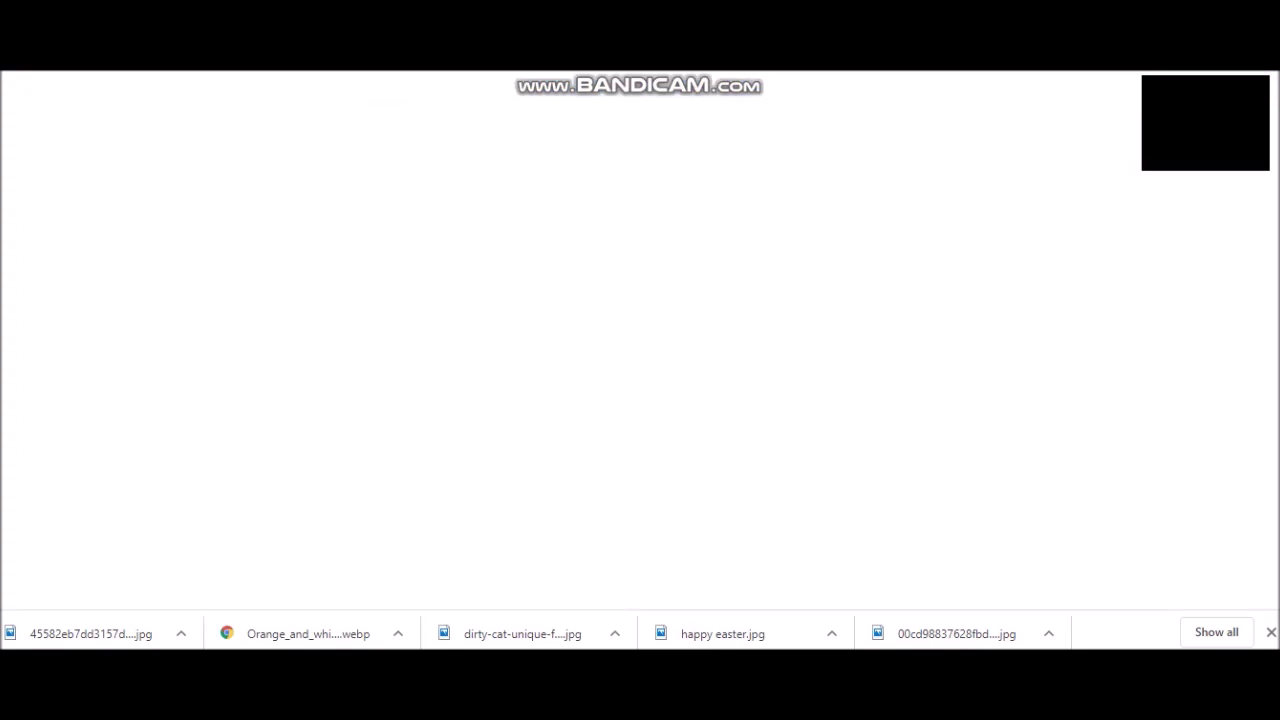
{"action": "type", "text": "on"}
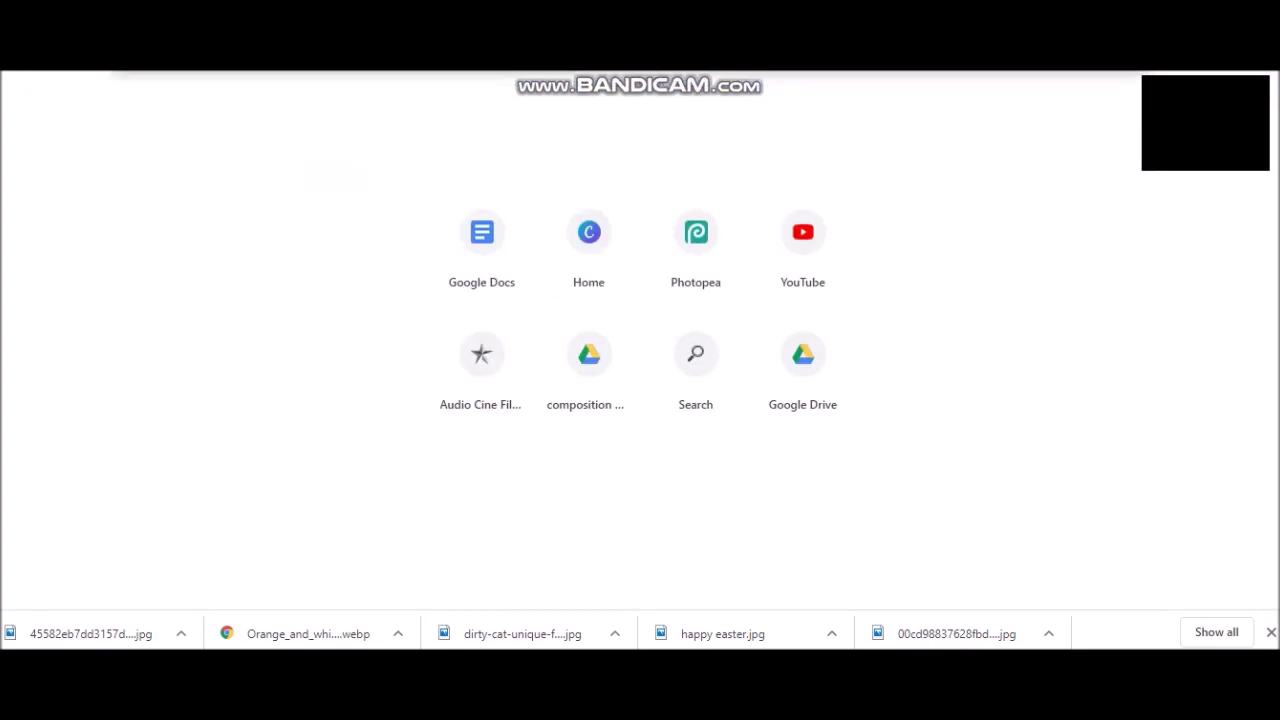
{"action": "key", "text": "Return"}
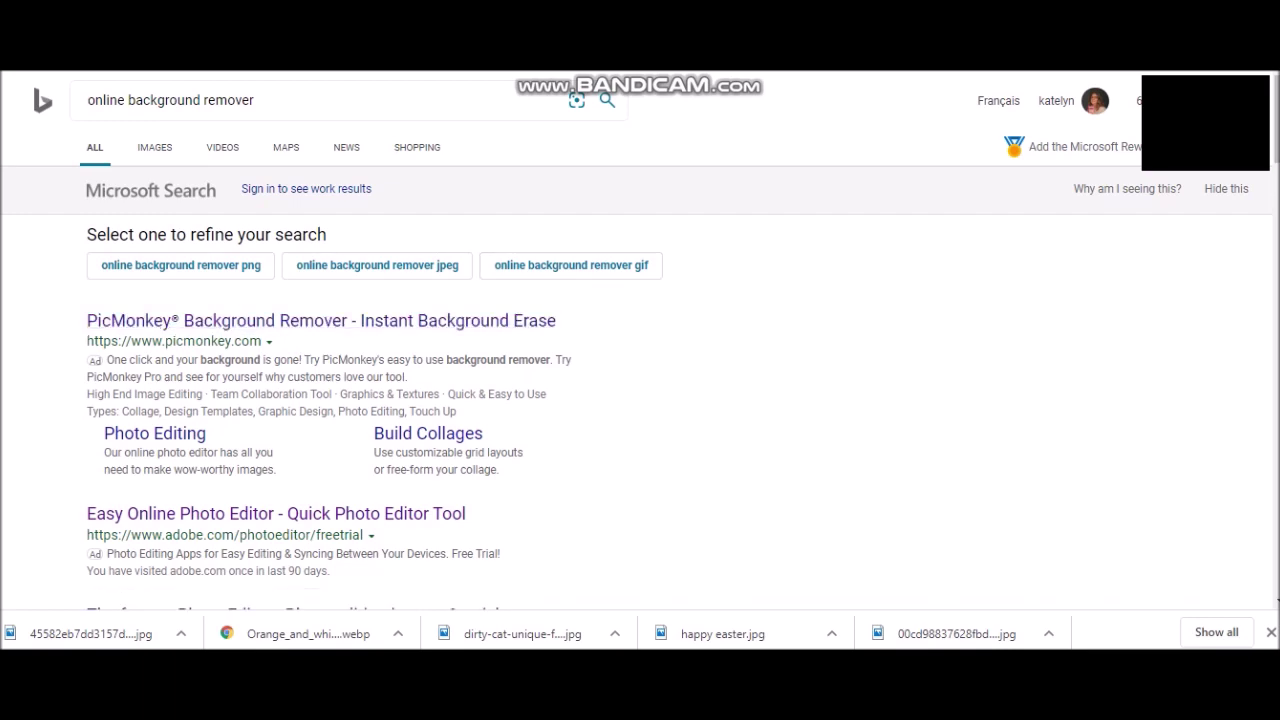
{"action": "scroll", "coordinate": [640, 340], "scroll_direction": "down", "scroll_amount": 12}
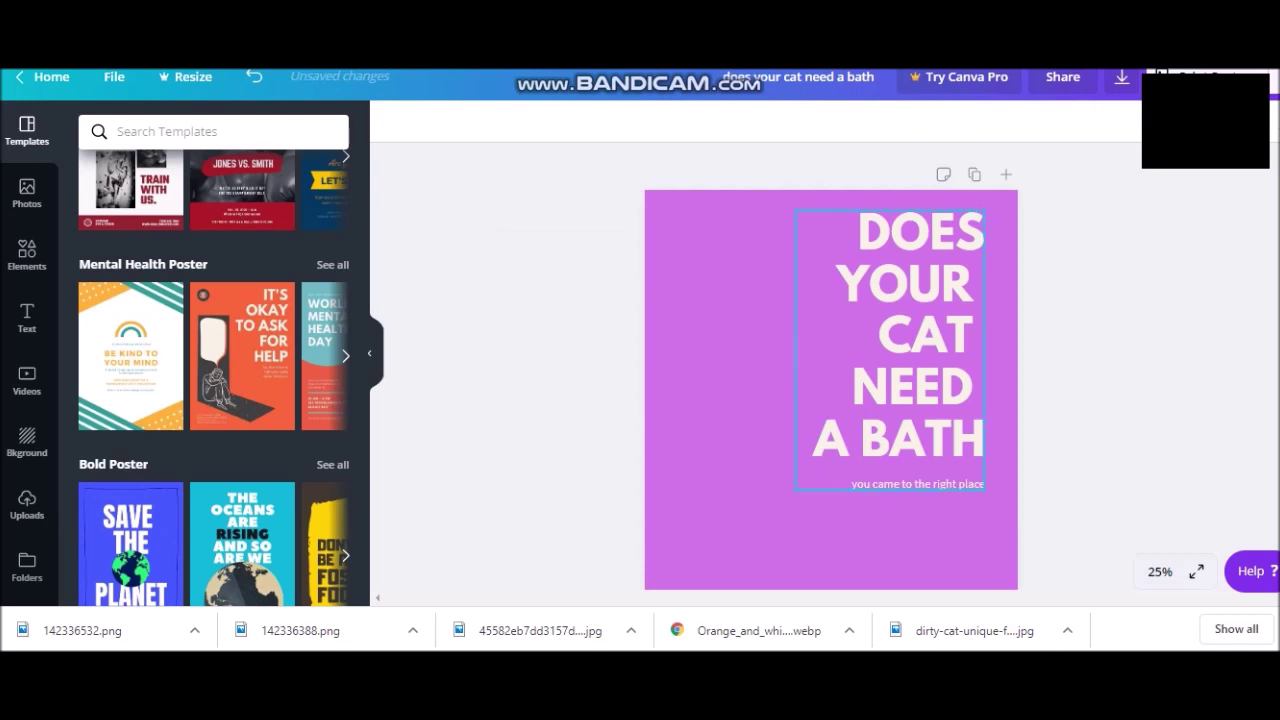
Set the website address near the poster's lower edge to font size 72 and widen its text box to fit one line.
{"action": "scroll", "coordinate": [830, 380], "scroll_direction": "down", "scroll_amount": 3}
{"action": "double_click", "coordinate": [730, 475]}
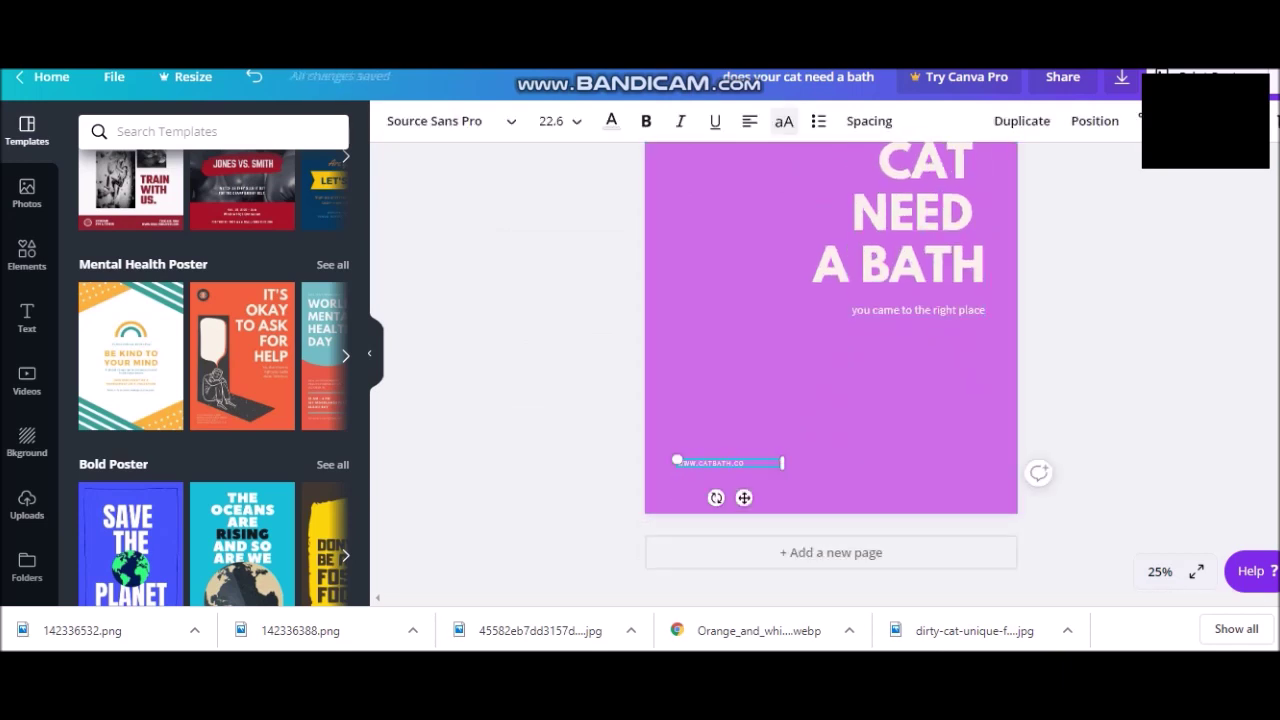
{"action": "left_click", "coordinate": [548, 121]}
{"action": "type", "text": "72"}
{"action": "key", "text": "Return"}
{"action": "left_click_drag", "start_coordinate": [782, 498], "coordinate": [1000, 498]}
{"action": "key", "text": "Escape"}
Search the elements library for "cat".
{"action": "scroll", "coordinate": [830, 380], "scroll_direction": "up", "scroll_amount": 3}
{"action": "left_click", "coordinate": [213, 131]}
{"action": "type", "text": "cat"}
{"action": "key", "text": "Return"}
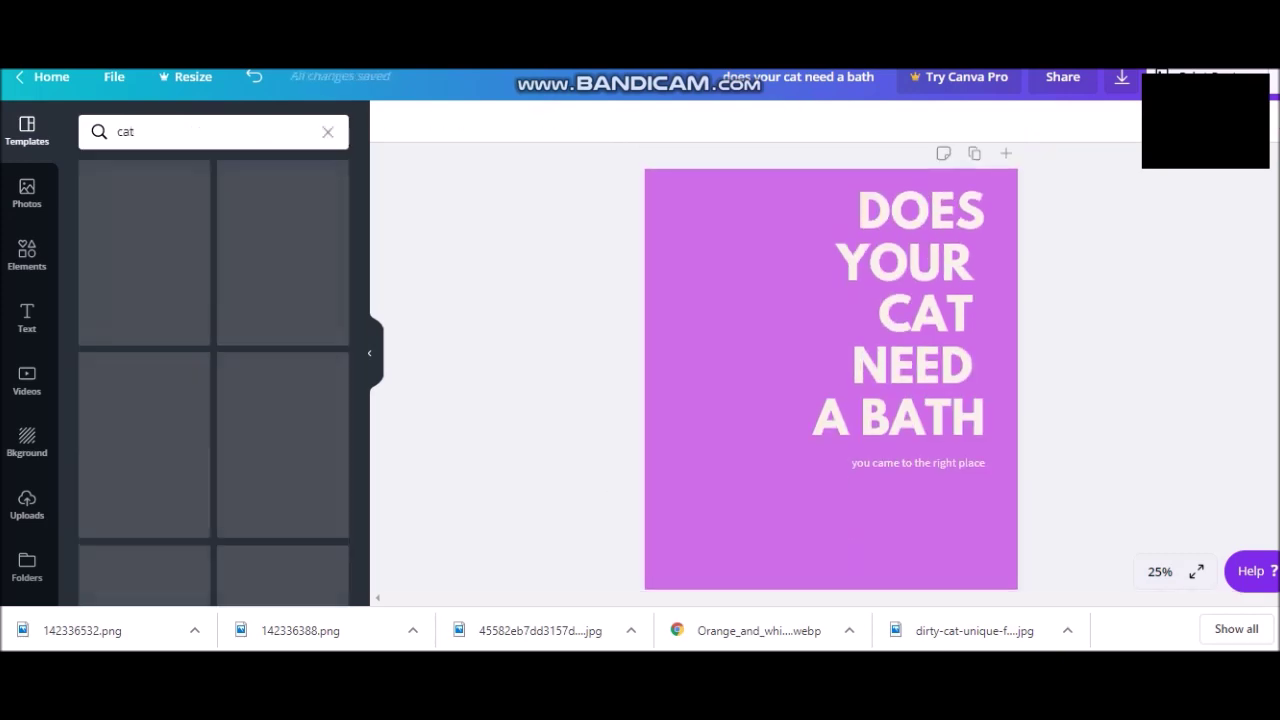
{"action": "left_click", "coordinate": [27, 255]}
{"action": "type", "text": "cat"}
{"action": "key", "text": "Return"}
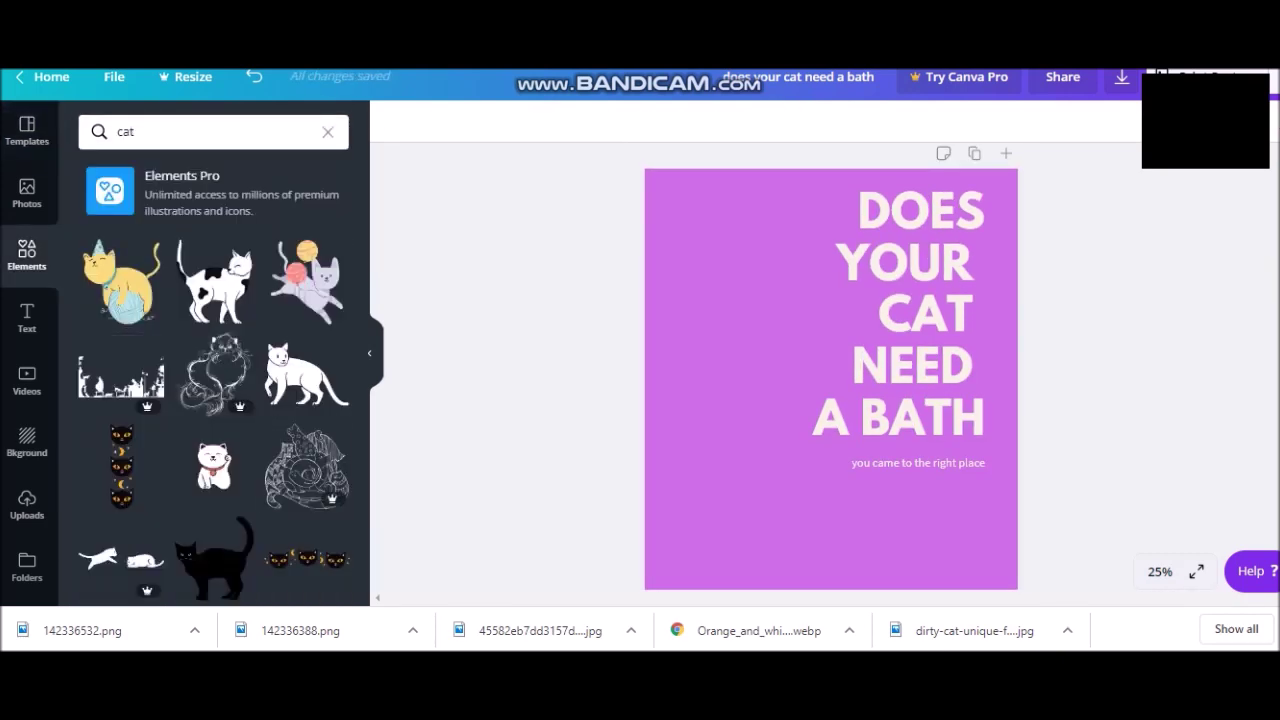
Add the black-and-white spotted cat, tilt it and place it beside the headline on the poster's left side.
{"action": "left_click", "coordinate": [214, 280]}
{"action": "left_click_drag", "start_coordinate": [830, 533], "coordinate": [965, 545]}
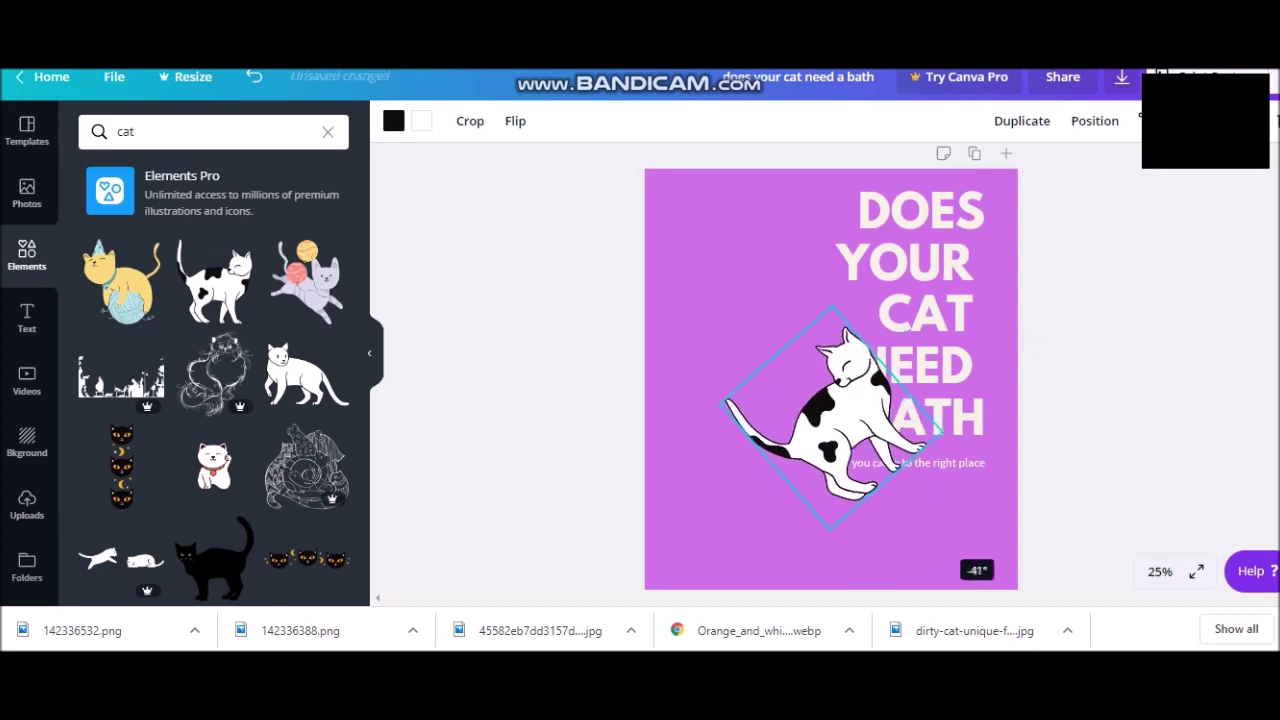
{"action": "left_click_drag", "start_coordinate": [829, 429], "coordinate": [757, 371]}
{"action": "left_click_drag", "start_coordinate": [831, 459], "coordinate": [822, 487]}
{"action": "left_click_drag", "start_coordinate": [766, 386], "coordinate": [760, 340]}
{"action": "key", "text": "Escape"}
{"action": "scroll", "coordinate": [830, 380], "scroll_direction": "down", "scroll_amount": 2}
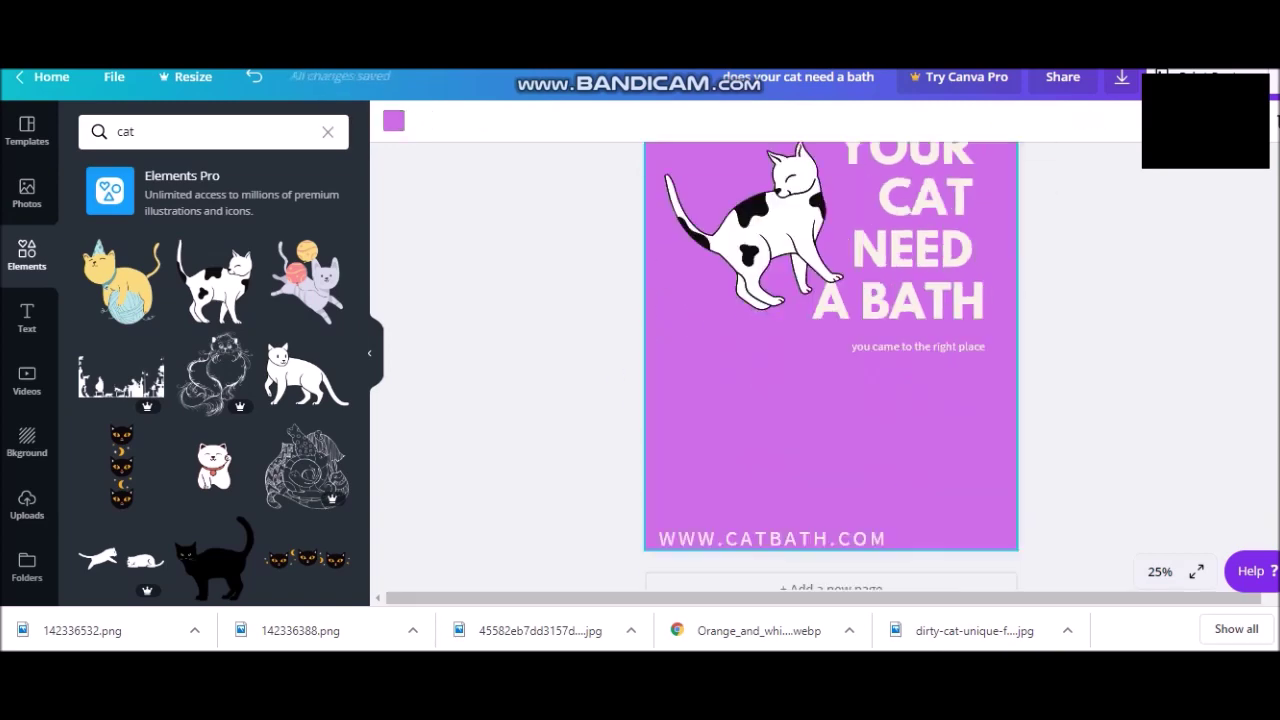
{"action": "scroll", "coordinate": [830, 380], "scroll_direction": "up", "scroll_amount": 2}
{"action": "scroll", "coordinate": [214, 370], "scroll_direction": "down", "scroll_amount": 2}
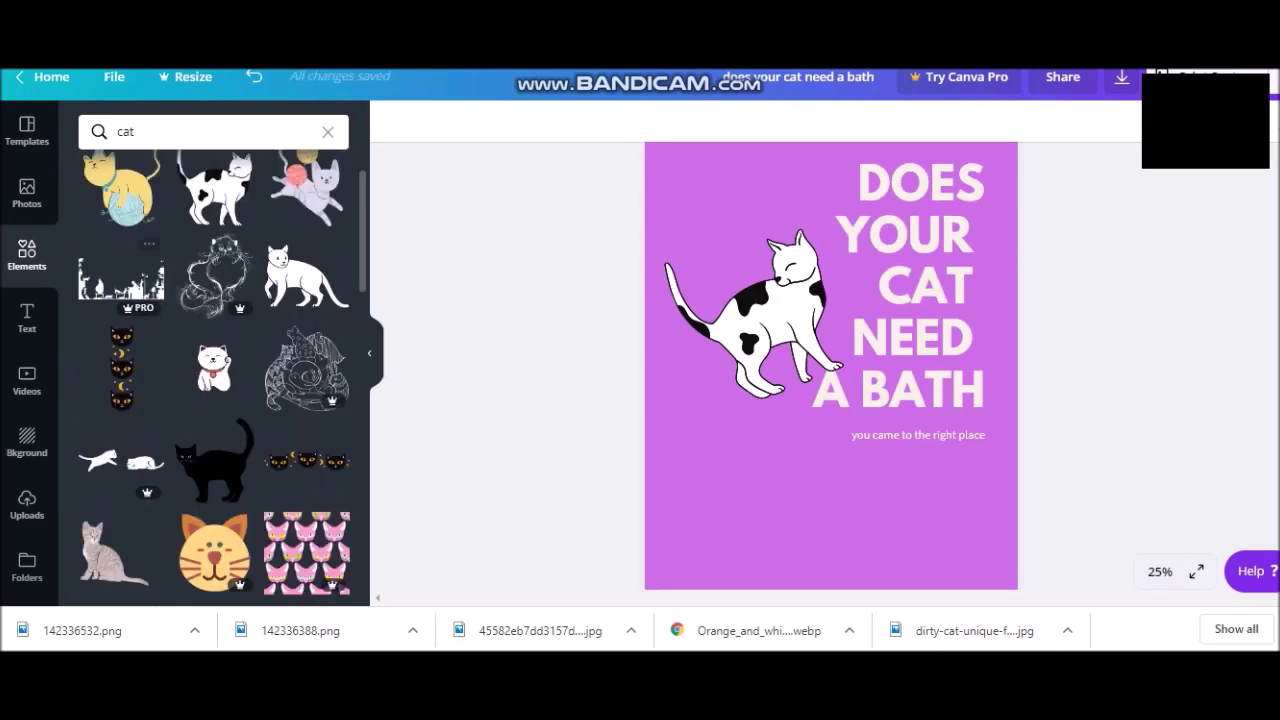
Add the yellow cat with the ball of yarn in the poster's lower right corner.
{"action": "left_click_drag", "start_coordinate": [831, 389], "coordinate": [928, 500]}
{"action": "scroll", "coordinate": [830, 380], "scroll_direction": "down", "scroll_amount": 2}
{"action": "scroll", "coordinate": [830, 380], "scroll_direction": "up", "scroll_amount": 2}
End the headline with a question mark after "A BATH" and rotate the spotted cat to a more upright pose.
{"action": "left_click", "coordinate": [900, 300]}
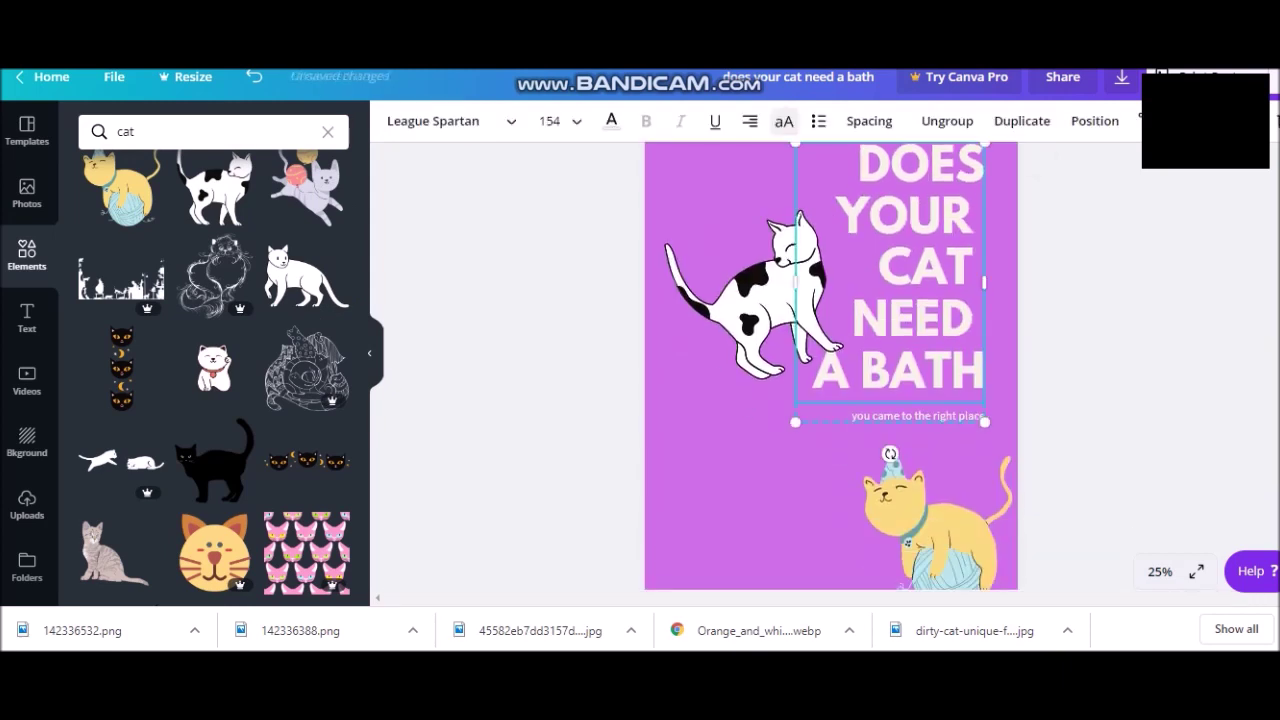
{"action": "key", "text": "ctrl+z"}
{"action": "scroll", "coordinate": [830, 380], "scroll_direction": "down", "scroll_amount": 2}
{"action": "scroll", "coordinate": [830, 380], "scroll_direction": "up", "scroll_amount": 3}
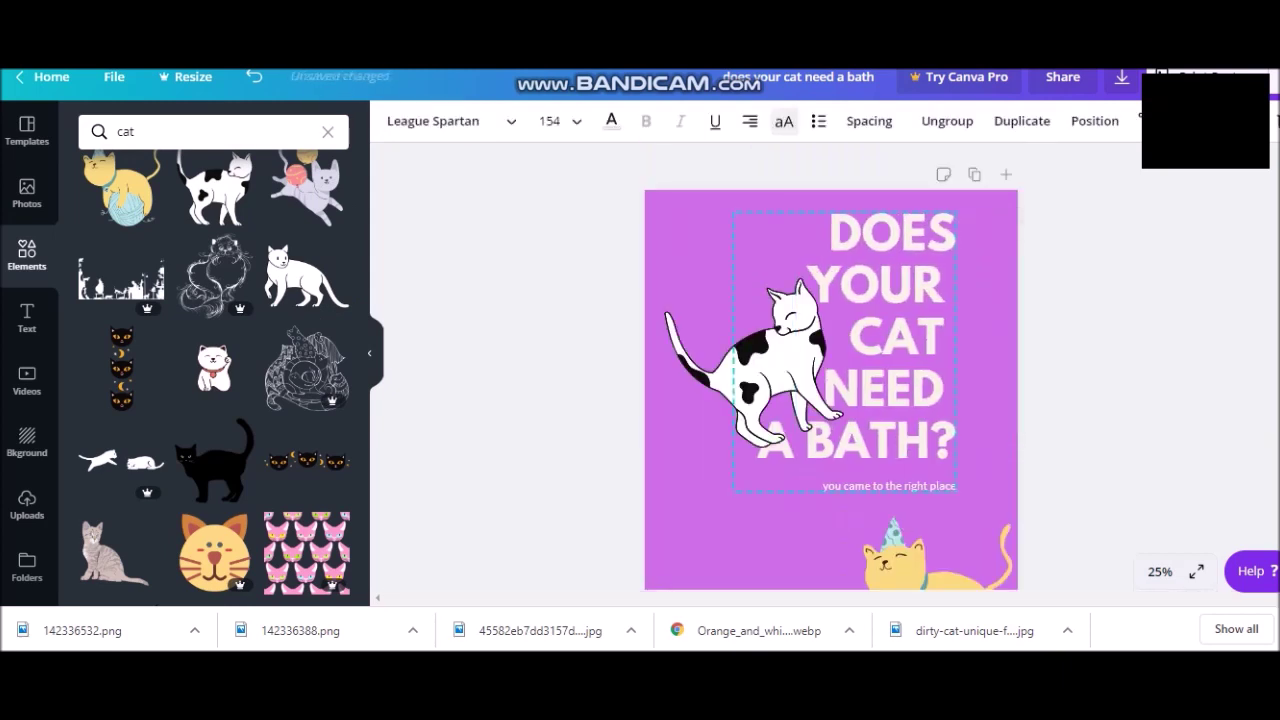
{"action": "key", "text": "ctrl+z"}
{"action": "left_click_drag", "start_coordinate": [807, 458], "coordinate": [765, 495]}
{"action": "scroll", "coordinate": [830, 380], "scroll_direction": "down", "scroll_amount": 2}
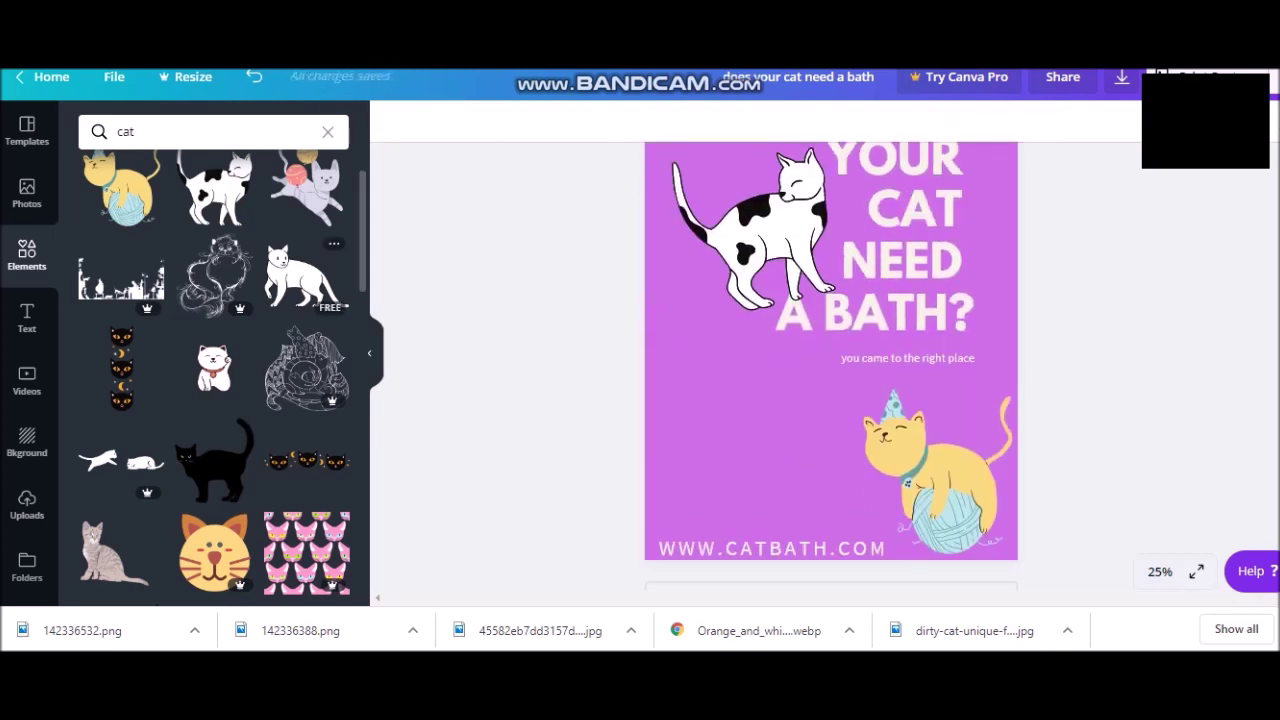
Place the grey tabby cat at the poster's lower left, enlarge it, and delete the yellow cat.
{"action": "left_click_drag", "start_coordinate": [305, 278], "coordinate": [766, 420]}
{"action": "key", "text": "Delete"}
{"action": "left_click_drag", "start_coordinate": [113, 553], "coordinate": [751, 422]}
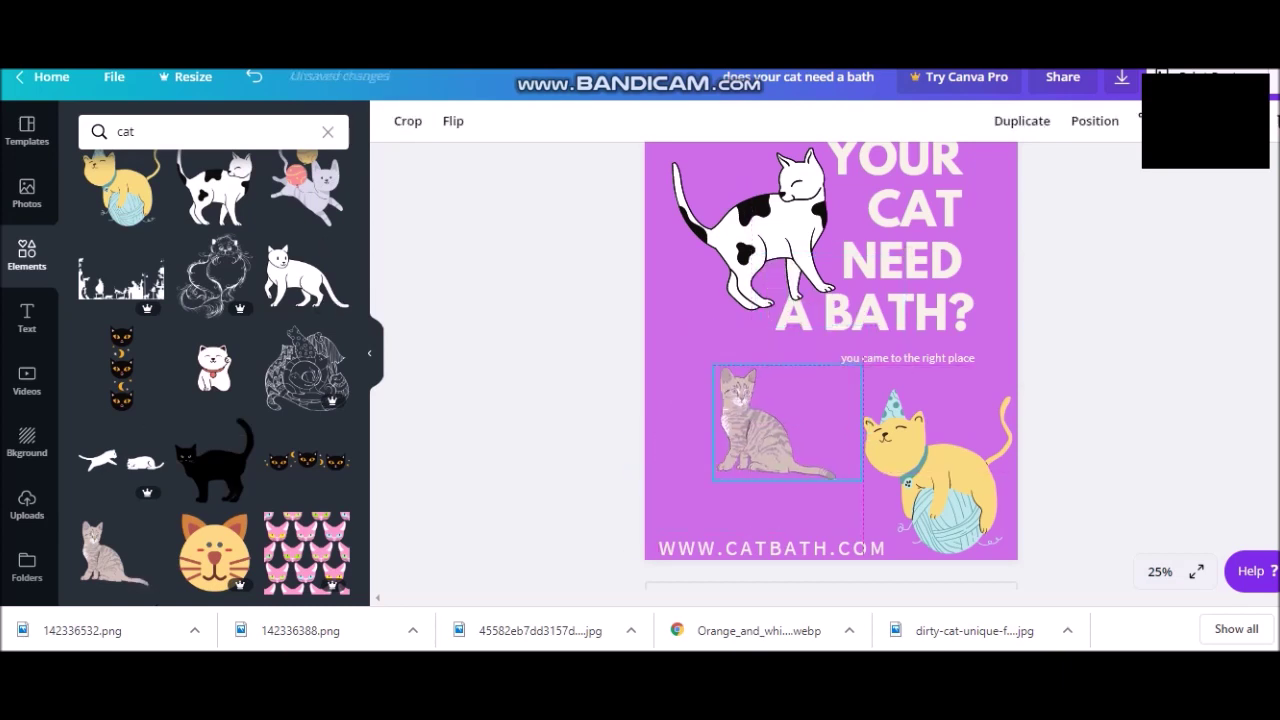
{"action": "left_click_drag", "start_coordinate": [826, 481], "coordinate": [857, 543]}
{"action": "mouse_move", "coordinate": [767, 573]}
{"action": "left_mouse_down"}
{"action": "mouse_move", "coordinate": [800, 551]}
{"action": "mouse_move", "coordinate": [770, 565]}
{"action": "left_mouse_up"}
{"action": "left_click", "coordinate": [945, 470]}
{"action": "key", "text": "Delete"}
Add the orange-striped outline cat at the poster's lower right and delete the grey tabby cat.
{"action": "scroll", "coordinate": [215, 400], "scroll_direction": "down", "scroll_amount": 5}
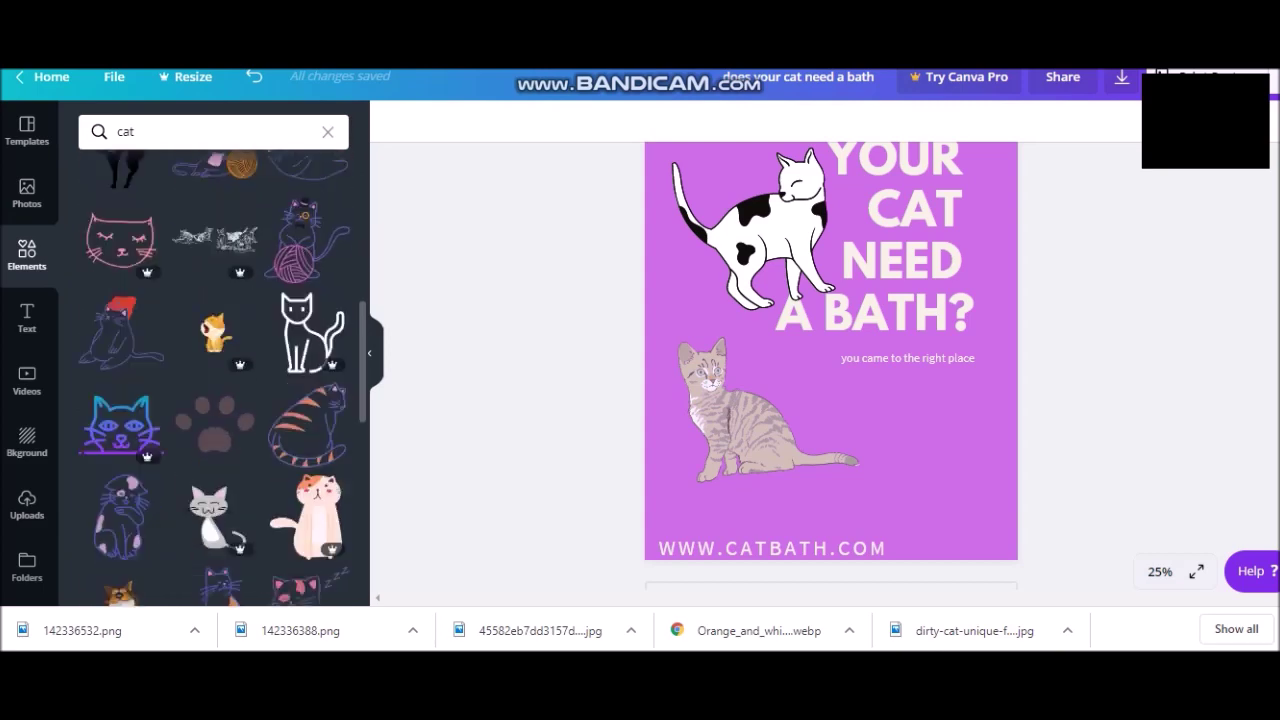
{"action": "left_click_drag", "start_coordinate": [307, 345], "coordinate": [930, 465]}
{"action": "left_click", "coordinate": [760, 410]}
{"action": "key", "text": "Delete"}
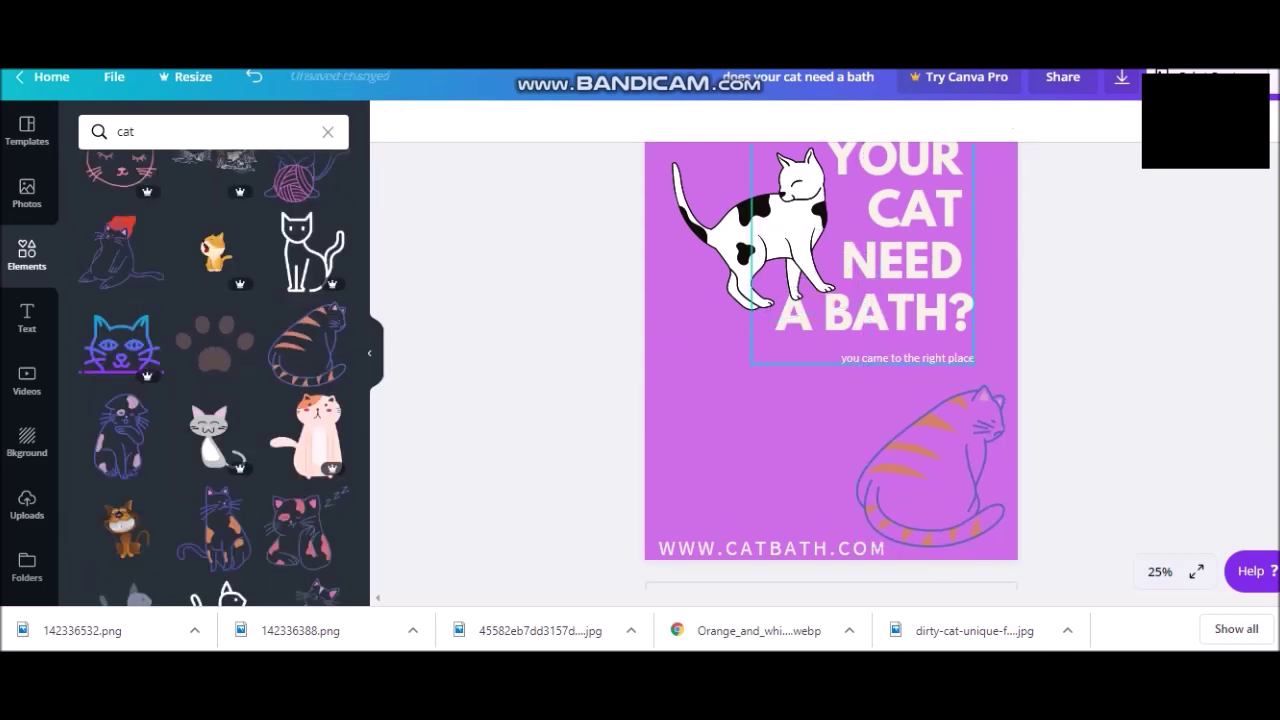
Add the paw-licking outline cat with pink patches at a large size and send it backward.
{"action": "left_click_drag", "start_coordinate": [345, 535], "coordinate": [850, 350]}
{"action": "scroll", "coordinate": [830, 360], "scroll_direction": "up", "scroll_amount": 1}
{"action": "left_click", "coordinate": [1094, 120]}
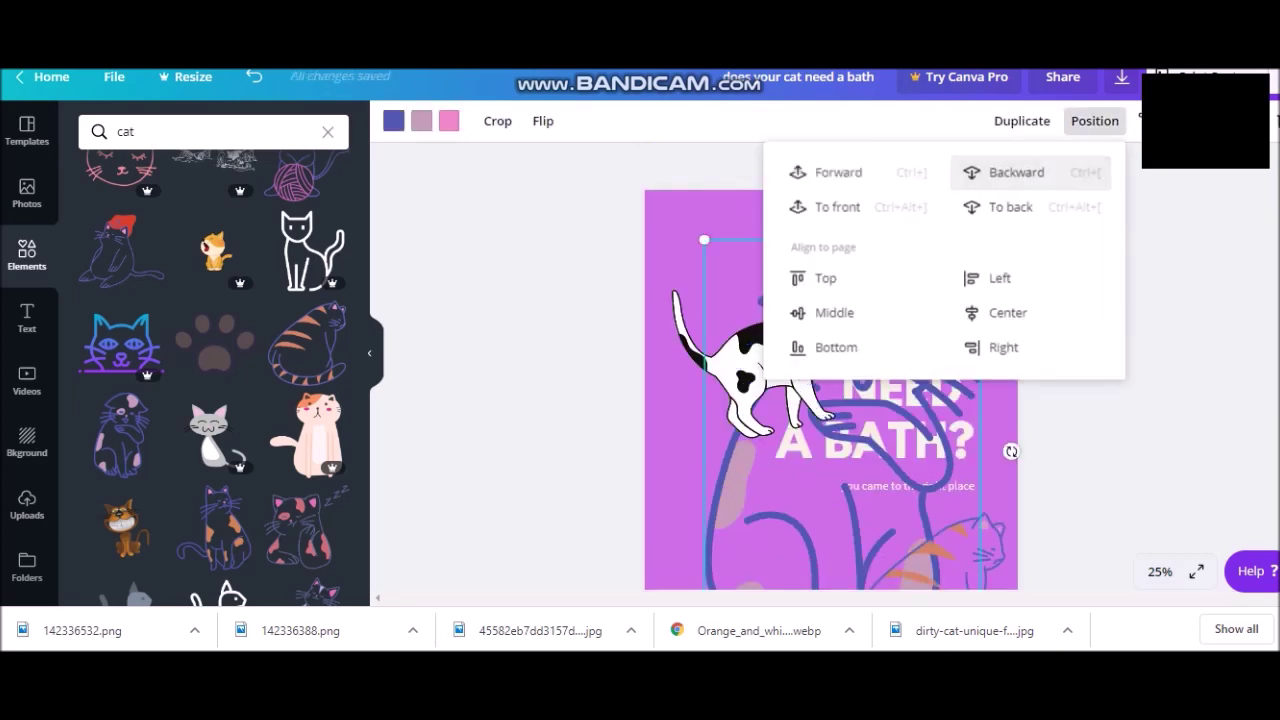
{"action": "left_click", "coordinate": [1011, 171]}
Delete the other cats and the tagline, and arrange the large cat at the poster's left with the headline on its right.
{"action": "key", "text": "Delete"}
{"action": "scroll", "coordinate": [830, 380], "scroll_direction": "down", "scroll_amount": 2}
{"action": "scroll", "coordinate": [830, 380], "scroll_direction": "up", "scroll_amount": 2}
{"action": "left_click", "coordinate": [880, 300]}
{"action": "left_click_drag", "start_coordinate": [733, 320], "coordinate": [832, 301]}
{"action": "left_click_drag", "start_coordinate": [760, 450], "coordinate": [740, 350]}
{"action": "left_click", "coordinate": [900, 330]}
{"action": "mouse_move", "coordinate": [805, 300]}
{"action": "left_mouse_down"}
{"action": "mouse_move", "coordinate": [885, 300]}
{"action": "mouse_move", "coordinate": [800, 300]}
{"action": "left_mouse_up"}
{"action": "scroll", "coordinate": [830, 360], "scroll_direction": "down", "scroll_amount": 1}
{"action": "scroll", "coordinate": [830, 360], "scroll_direction": "up", "scroll_amount": 1}
{"action": "left_click", "coordinate": [960, 397]}
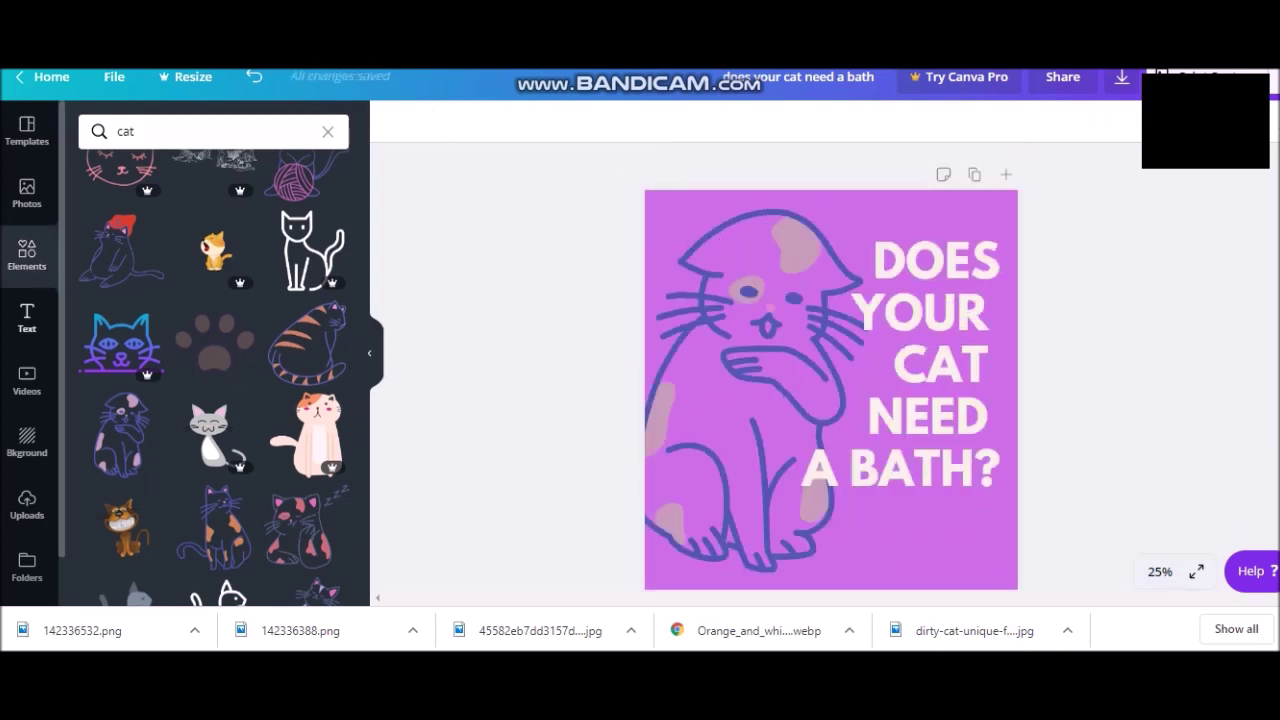
Insert the "welcome little one!" font combination, change its wording to "vist" and place it in front of the website address.
{"action": "left_click", "coordinate": [27, 318]}
{"action": "left_click", "coordinate": [283, 575]}
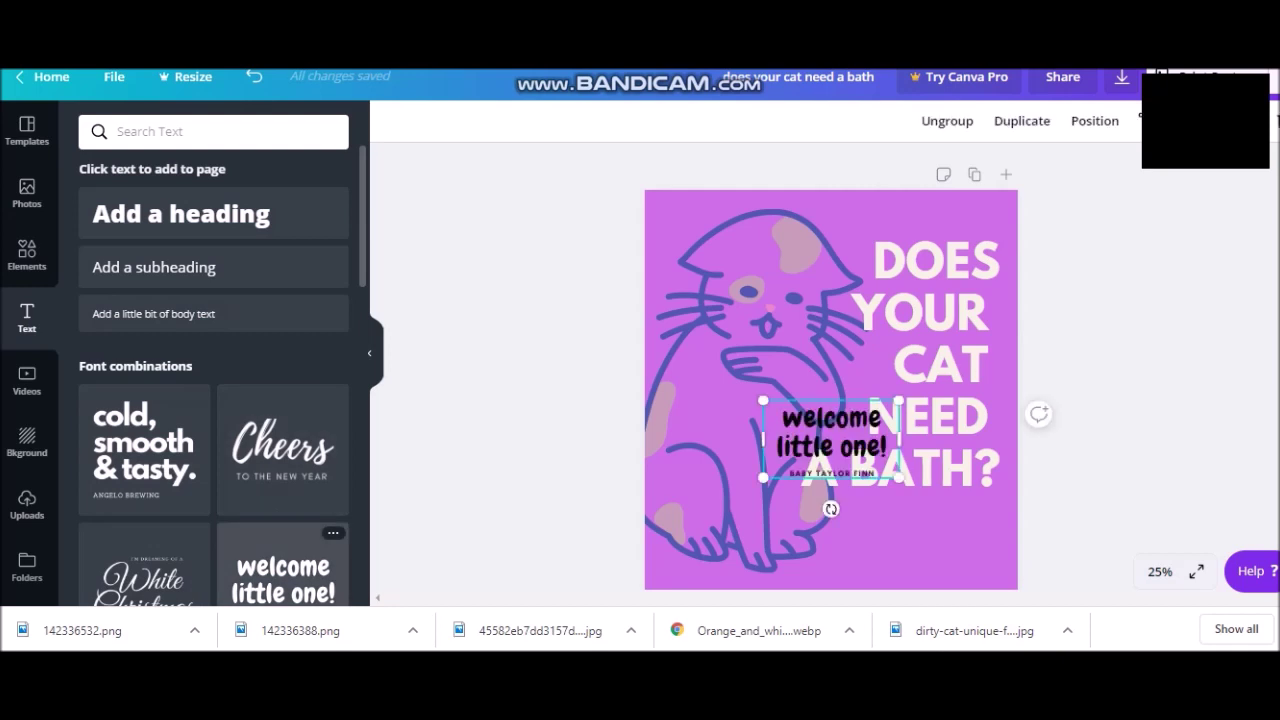
{"action": "double_click", "coordinate": [831, 432]}
{"action": "type", "text": "vist"}
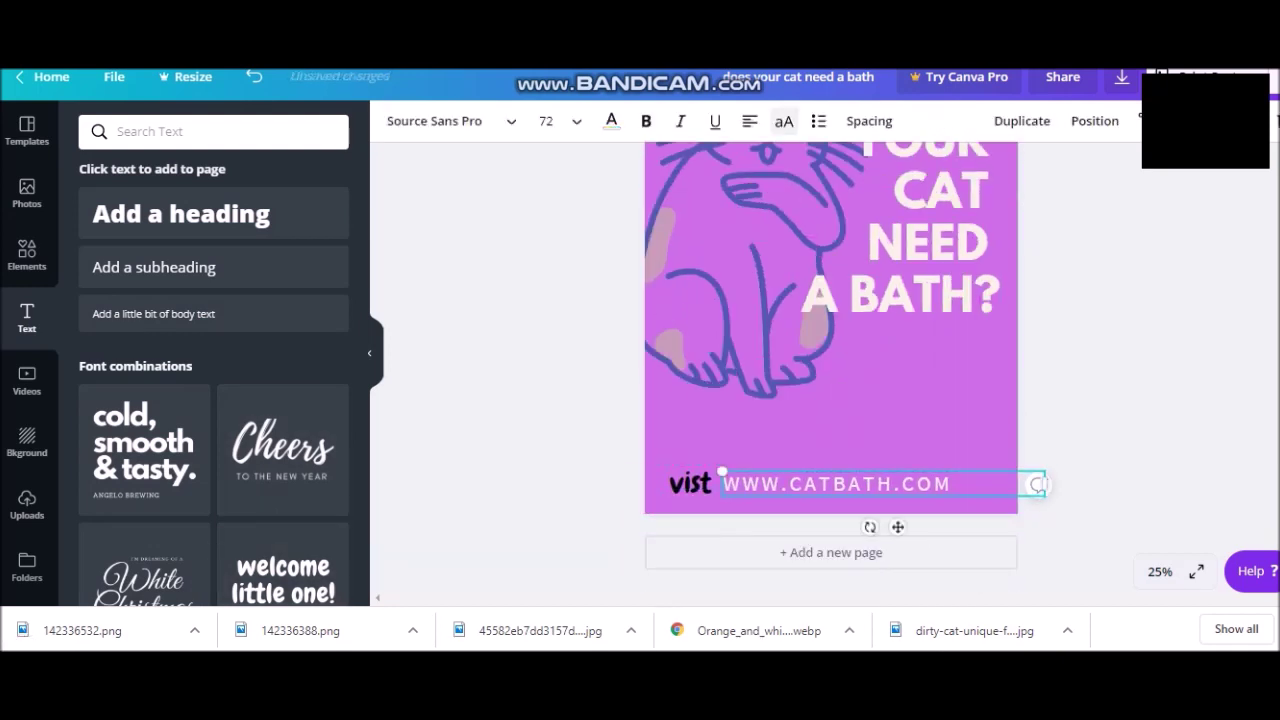
Find elements matching "bath" and add the light blue bubbles to the poster.
{"action": "scroll", "coordinate": [1039, 485], "scroll_direction": "up", "scroll_amount": 1}
{"action": "left_click", "coordinate": [27, 255]}
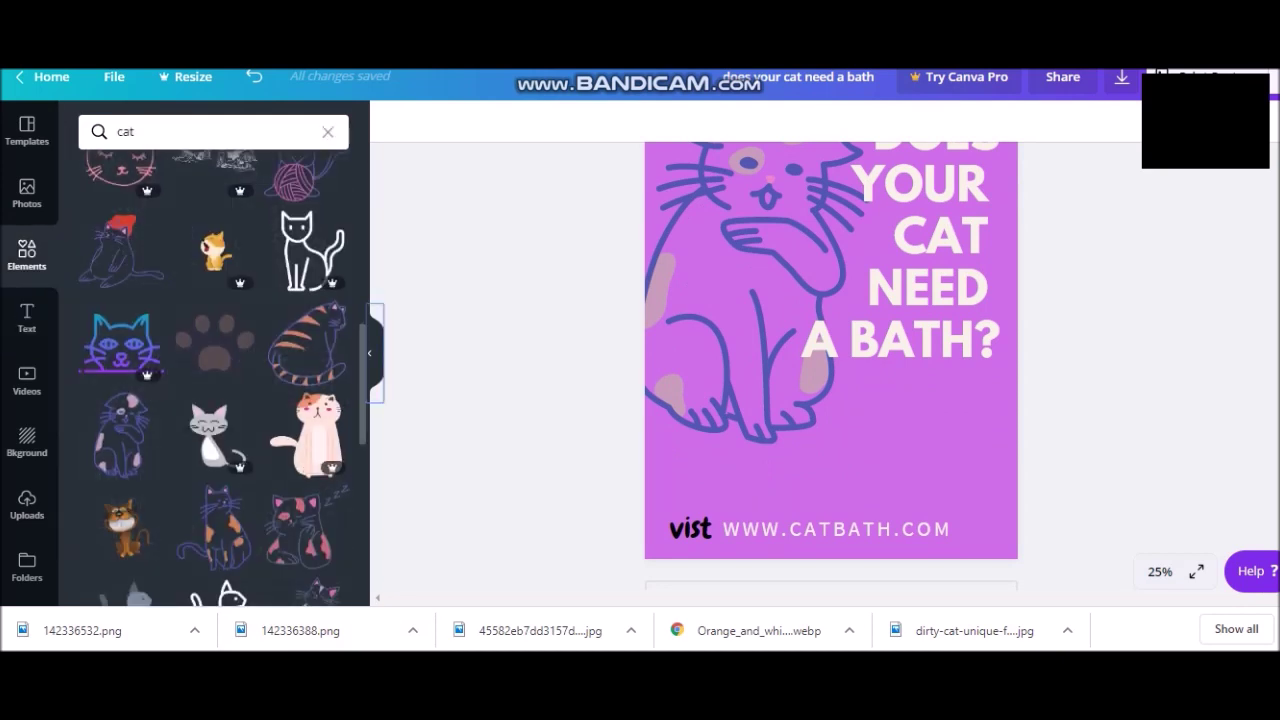
{"action": "left_click", "coordinate": [215, 131]}
{"action": "key", "text": "ctrl+a"}
{"action": "type", "text": "bath"}
{"action": "key", "text": "Return"}
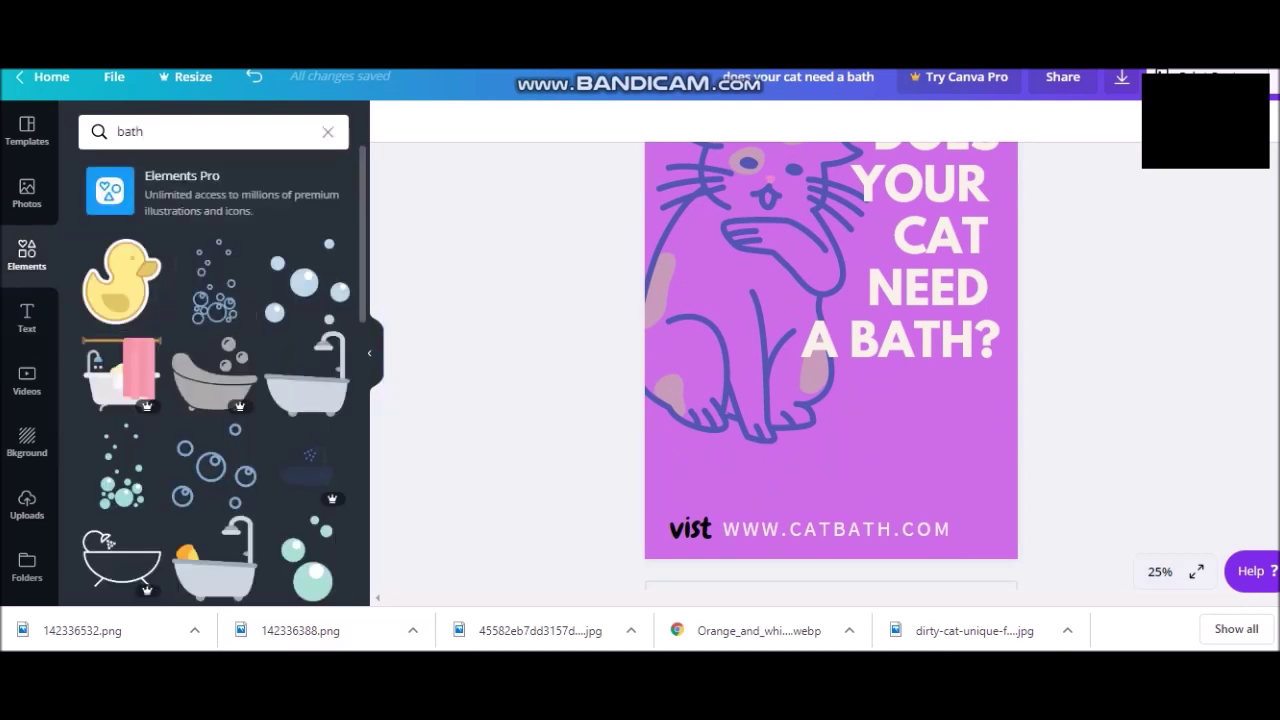
{"action": "left_click", "coordinate": [305, 280]}
Enlarge the bubbles to span the poster's width, cover the lower part with a second set, and layer them behind the cat and text.
{"action": "left_click_drag", "start_coordinate": [905, 385], "coordinate": [1114, 557]}
{"action": "left_click_drag", "start_coordinate": [830, 350], "coordinate": [774, 272]}
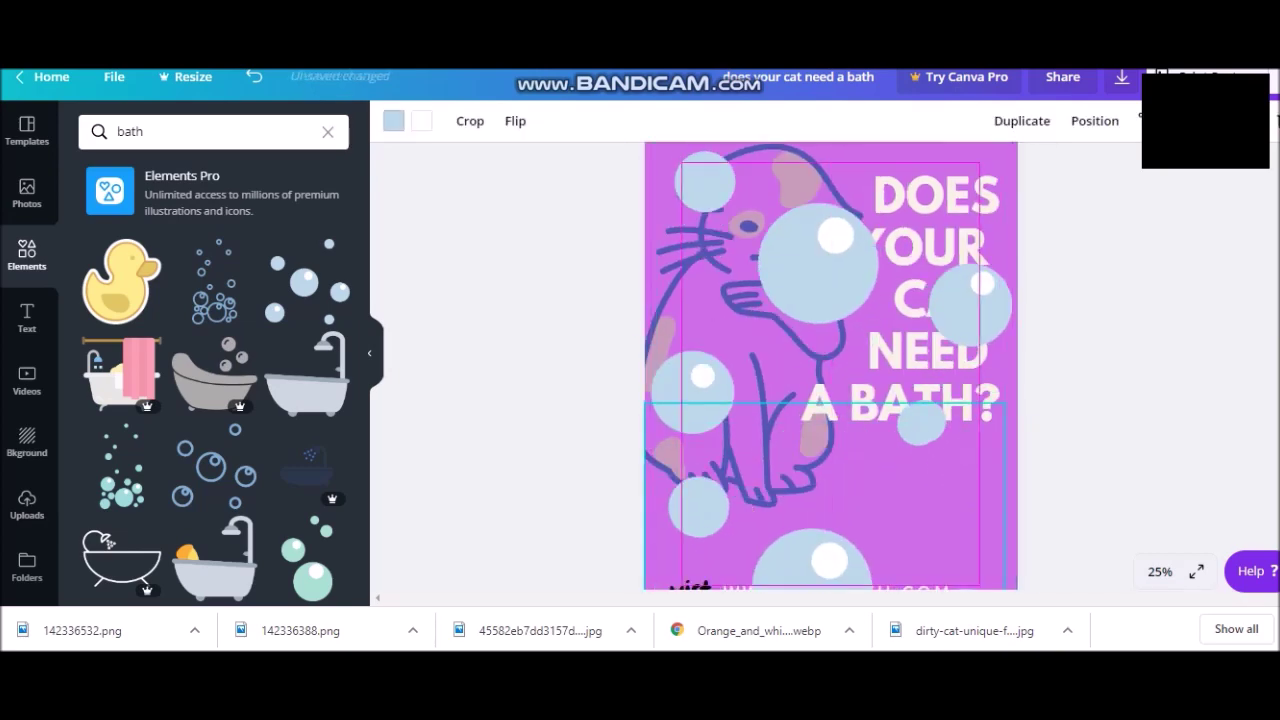
{"action": "left_click", "coordinate": [1095, 120]}
{"action": "key", "text": "Escape"}
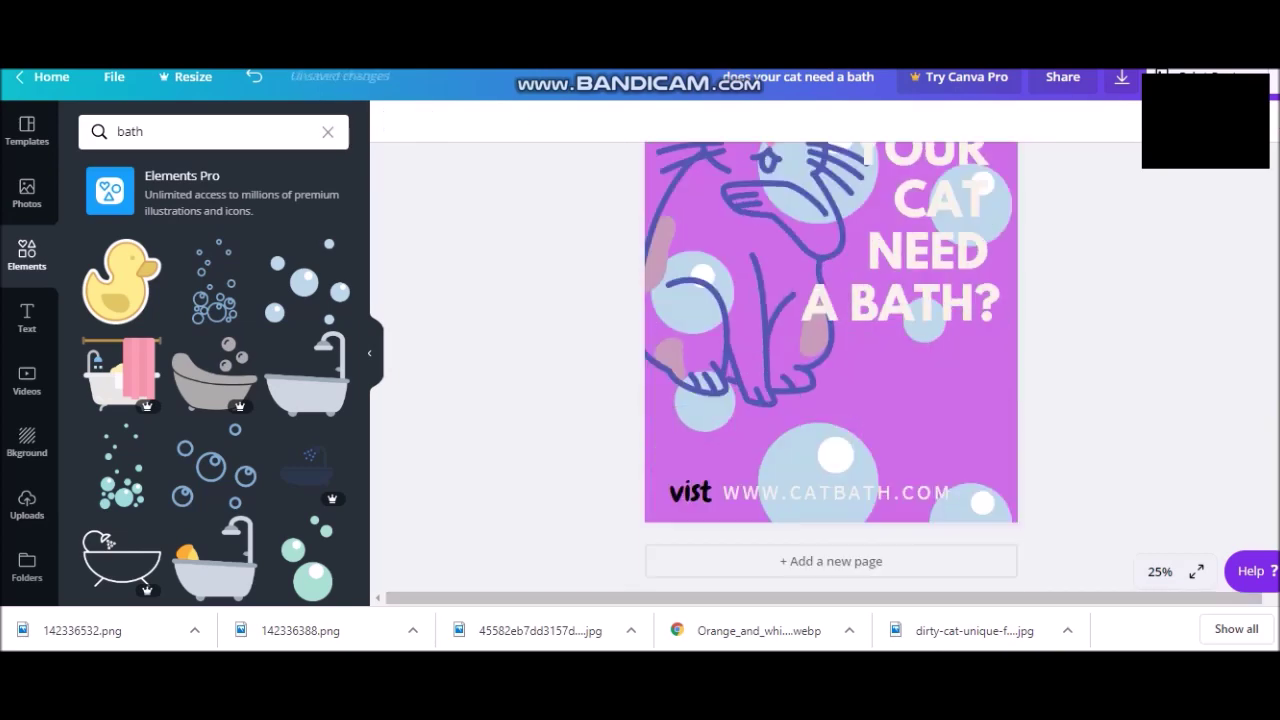
Try the blue brand color as the poster's background.
{"action": "left_click", "coordinate": [393, 120]}
{"action": "left_click", "coordinate": [143, 291]}
{"action": "left_click", "coordinate": [143, 429]}
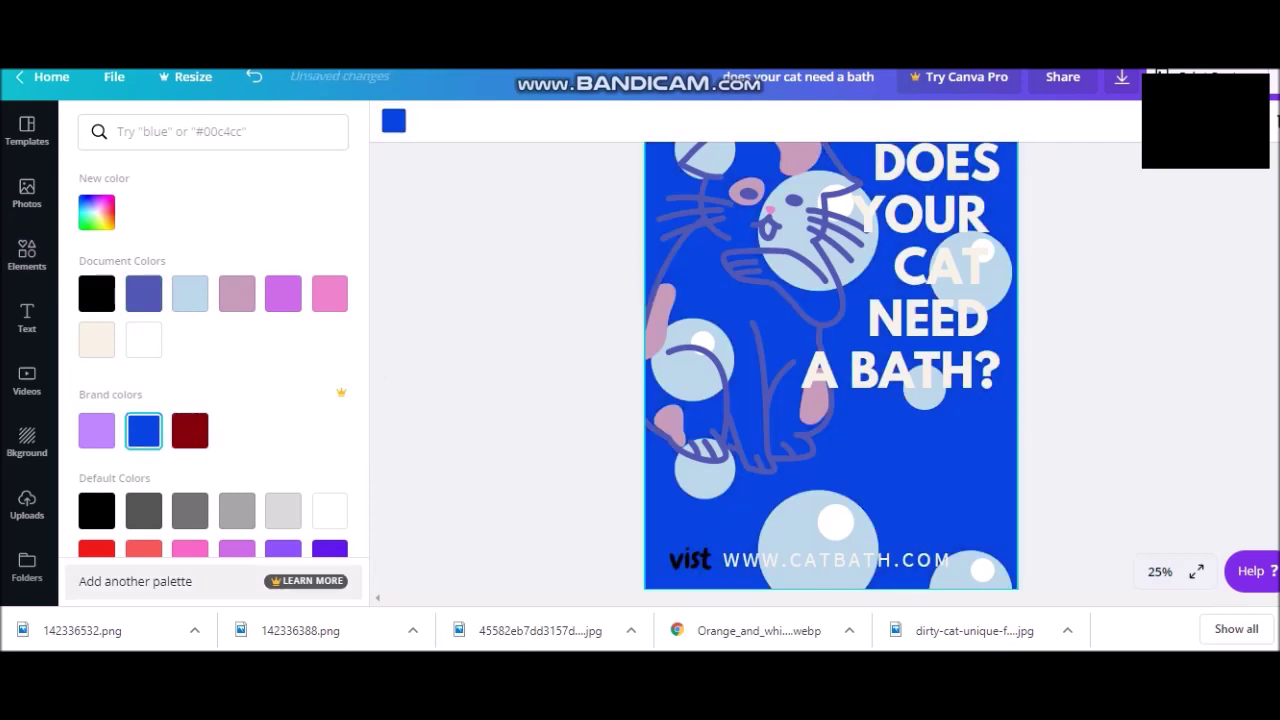
Change the poster's background to light yellow and recolor the cat's outline to purple.
{"action": "scroll", "coordinate": [213, 400], "scroll_direction": "down", "scroll_amount": 2}
{"action": "left_click", "coordinate": [237, 517]}
{"action": "left_click", "coordinate": [190, 298]}
{"action": "left_click", "coordinate": [330, 517]}
{"action": "left_click", "coordinate": [237, 517]}
{"action": "scroll", "coordinate": [213, 400], "scroll_direction": "up", "scroll_amount": 2}
{"action": "left_click", "coordinate": [97, 212]}
{"action": "left_click_drag", "start_coordinate": [126, 325], "coordinate": [240, 325]}
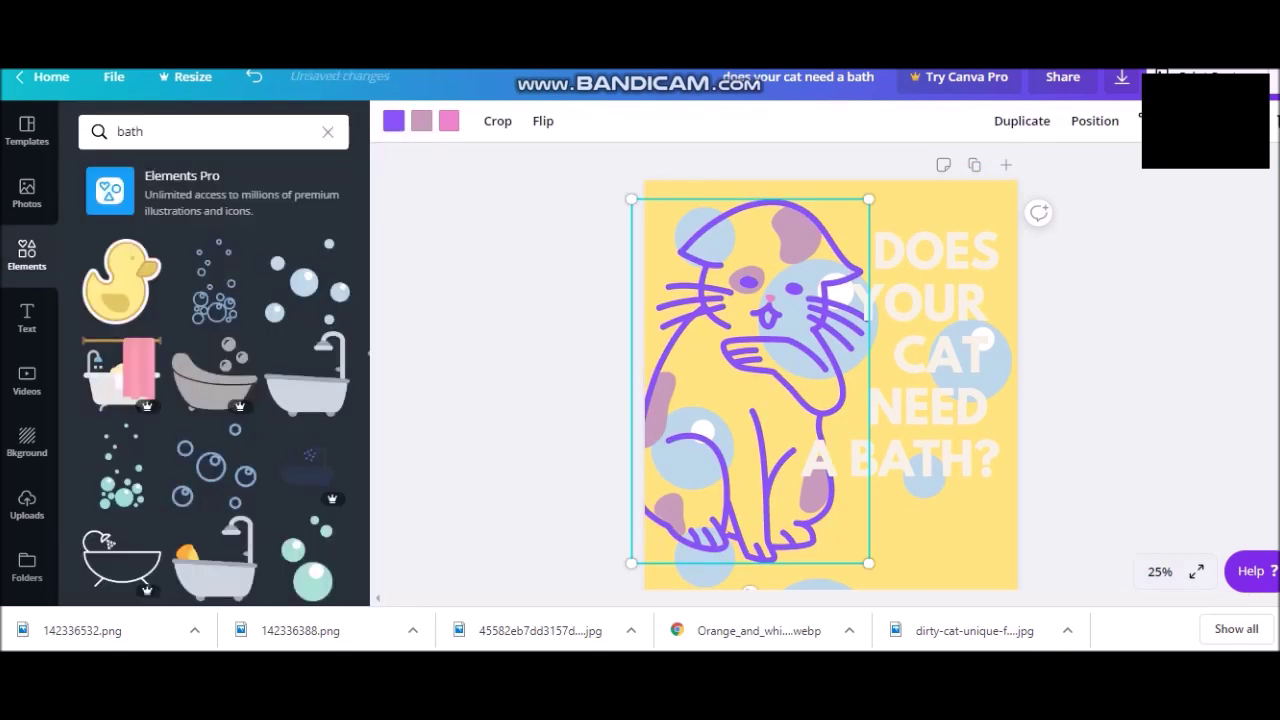
{"action": "left_click", "coordinate": [900, 455]}
{"action": "scroll", "coordinate": [1038, 533], "scroll_direction": "down", "scroll_amount": 2}
{"action": "left_click", "coordinate": [1038, 533]}
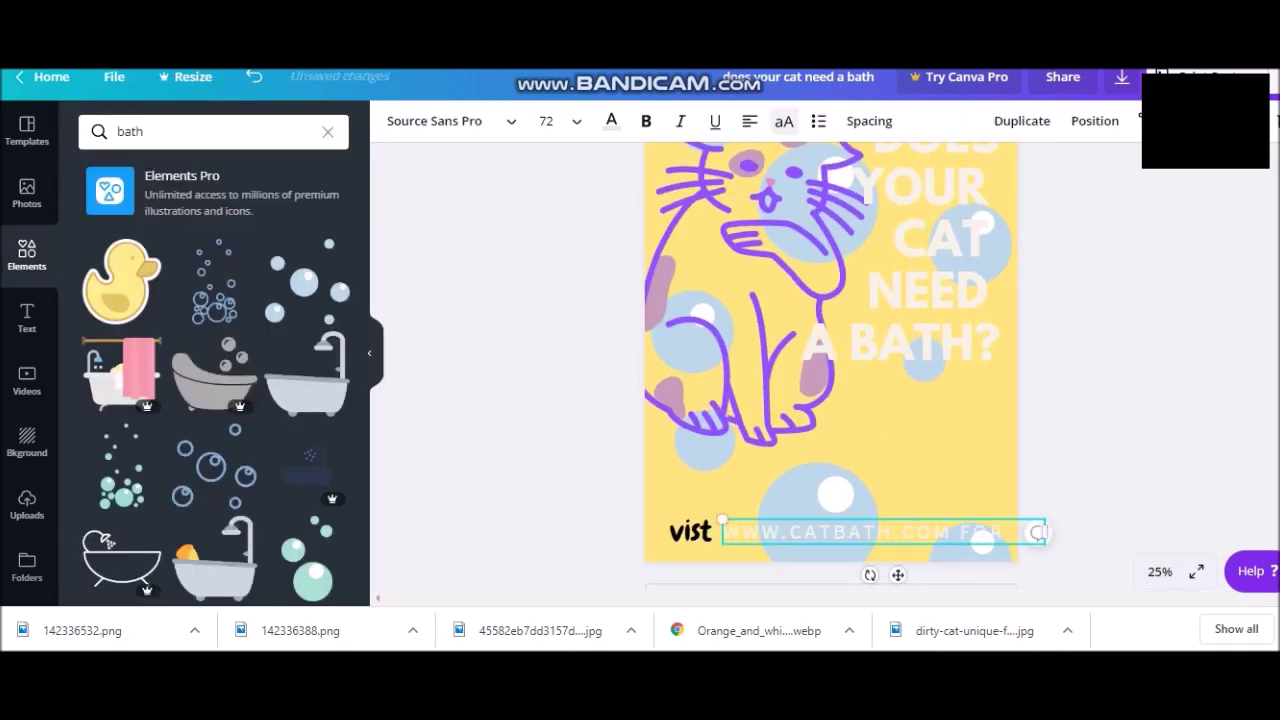
{"action": "left_click", "coordinate": [690, 531]}
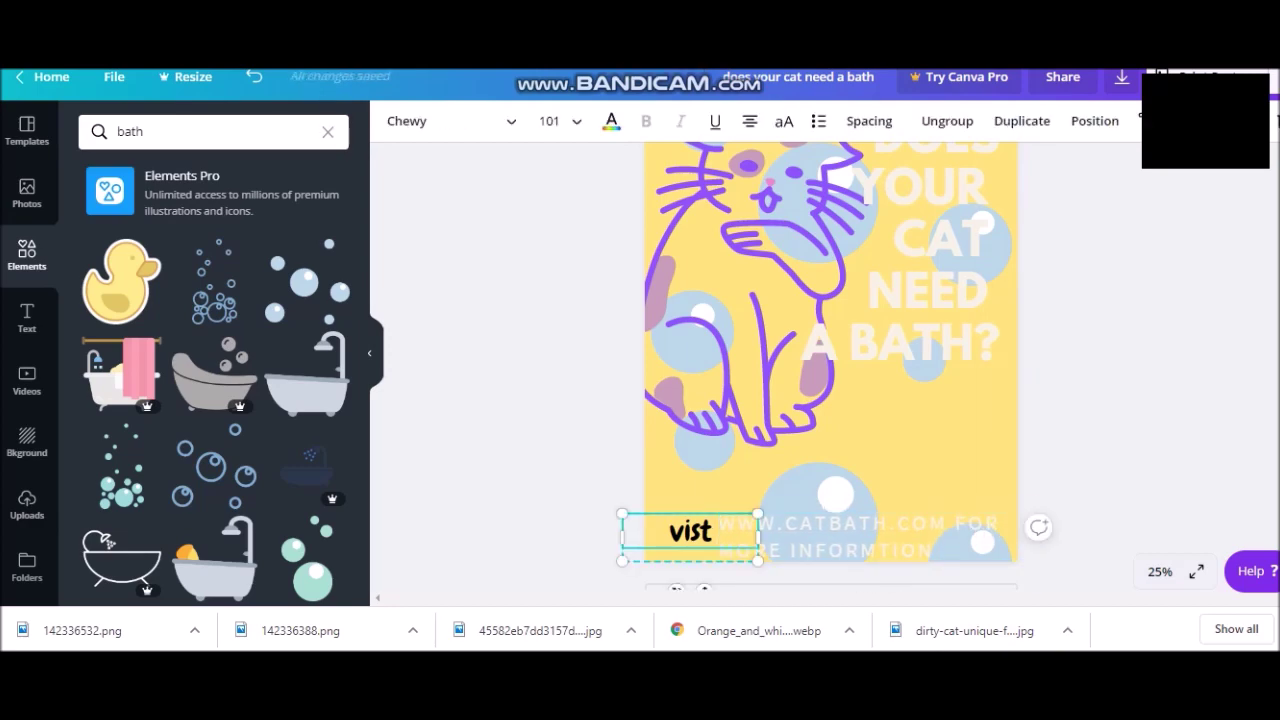
{"action": "double_click", "coordinate": [840, 522]}
{"action": "key", "text": "ctrl+a"}
{"action": "key", "text": "ctrl+alt+v"}
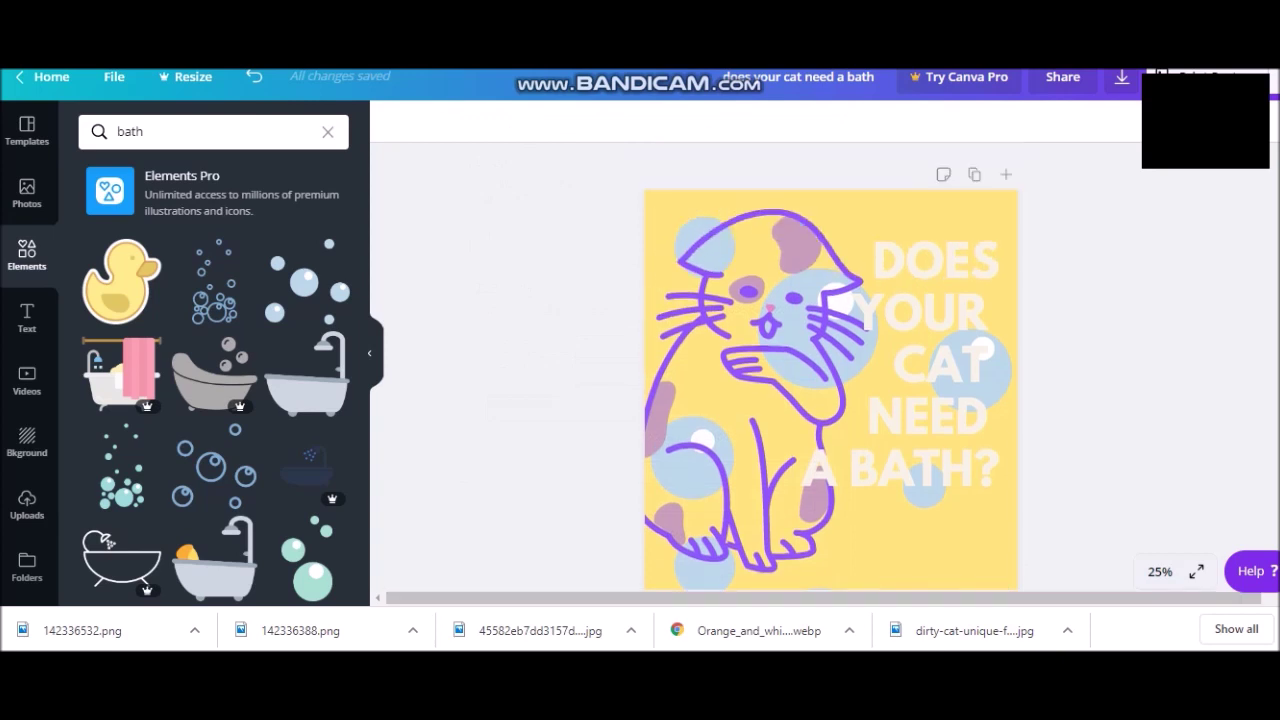
Change the headline's text color to black and its font to Chewy.
{"action": "scroll", "coordinate": [831, 370], "scroll_direction": "down", "scroll_amount": 1}
{"action": "left_click", "coordinate": [866, 278]}
{"action": "key", "text": "Return"}
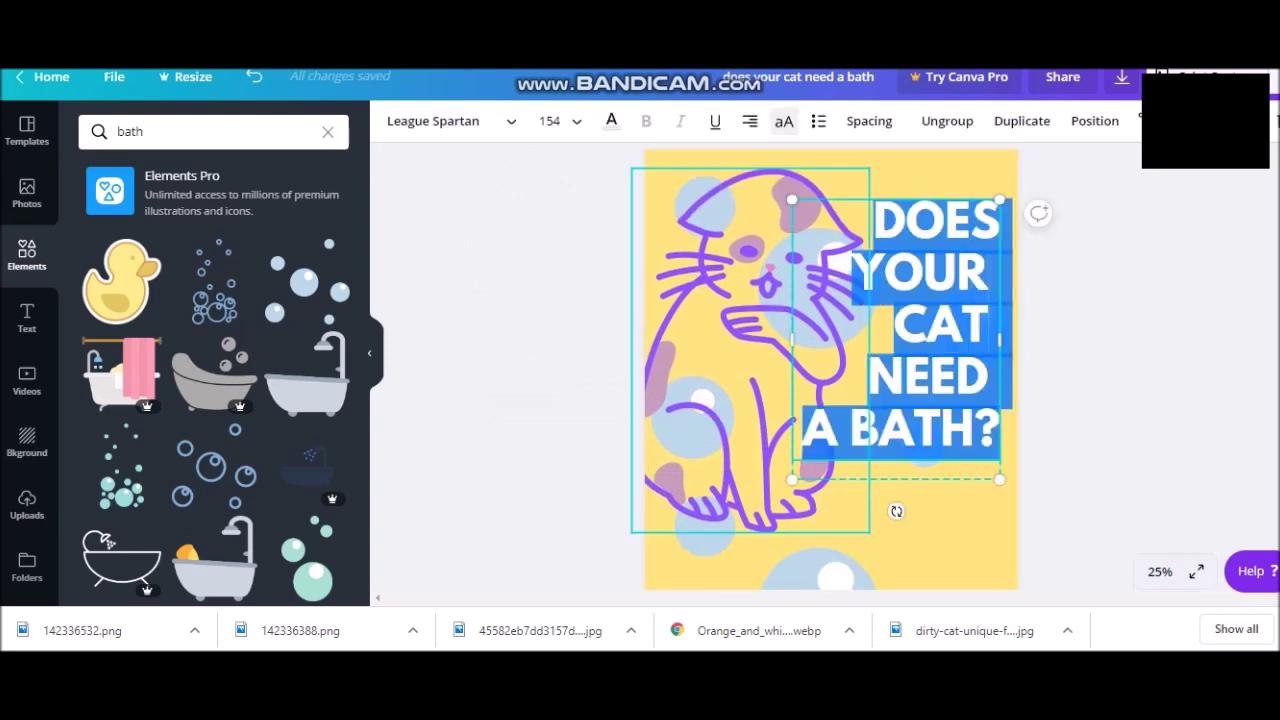
{"action": "left_click", "coordinate": [611, 120]}
{"action": "left_click", "coordinate": [450, 120]}
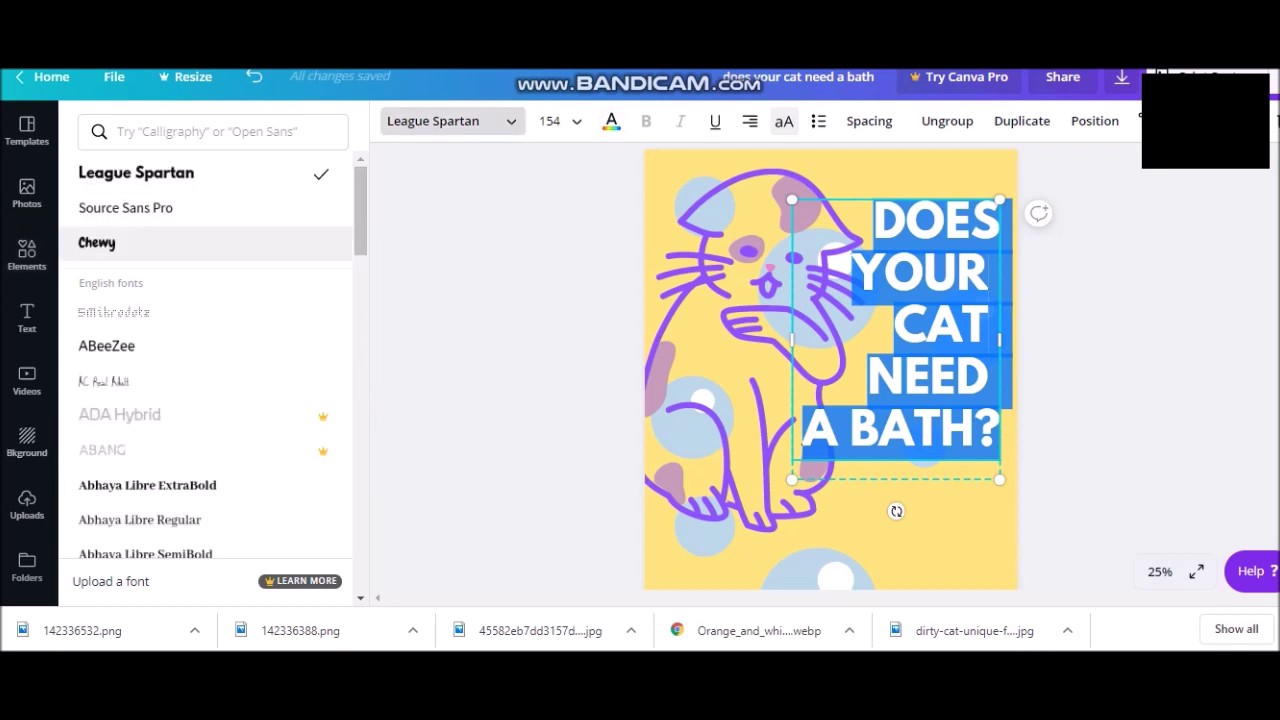
{"action": "left_click", "coordinate": [97, 242]}
{"action": "left_click", "coordinate": [27, 255]}
{"action": "key", "text": "Escape"}
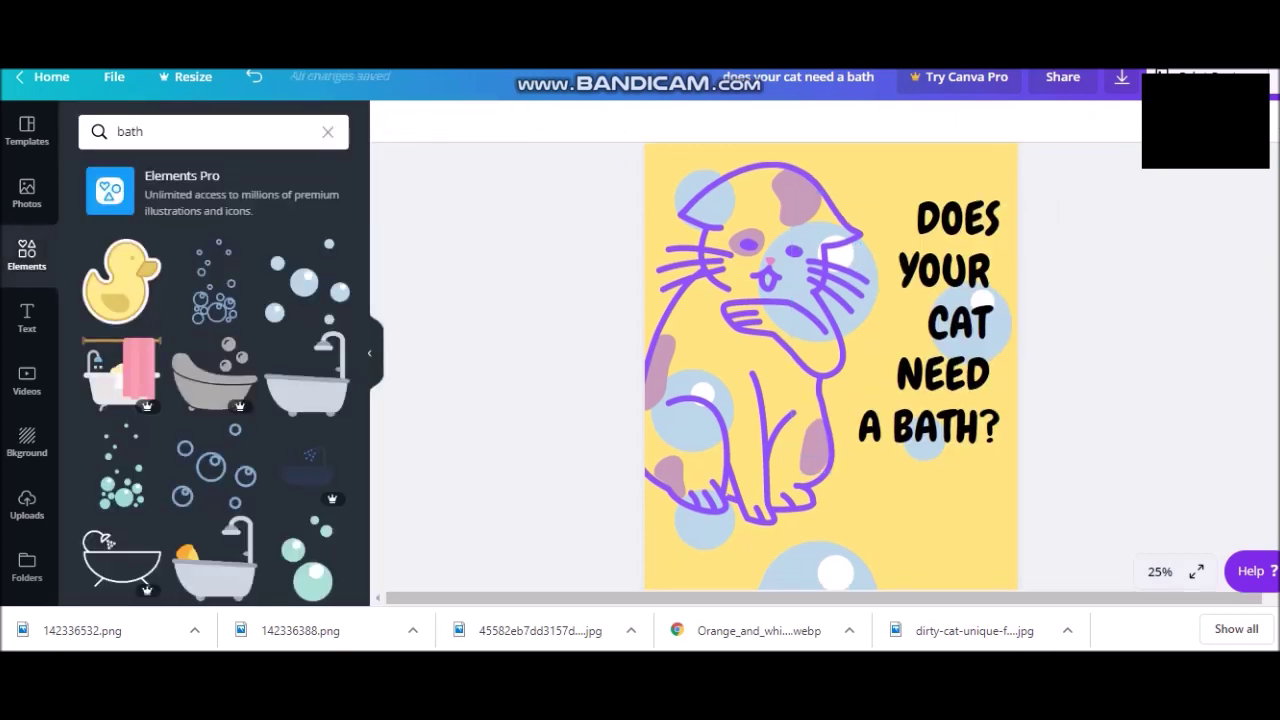
Try adding "OR YOU CAN'T DO IT?" to the end of the headline.
{"action": "scroll", "coordinate": [831, 365], "scroll_direction": "down", "scroll_amount": 3}
{"action": "scroll", "coordinate": [831, 365], "scroll_direction": "up", "scroll_amount": 3}
{"action": "scroll", "coordinate": [831, 365], "scroll_direction": "down", "scroll_amount": 2}
{"action": "scroll", "coordinate": [937, 372], "scroll_direction": "up", "scroll_amount": 1}
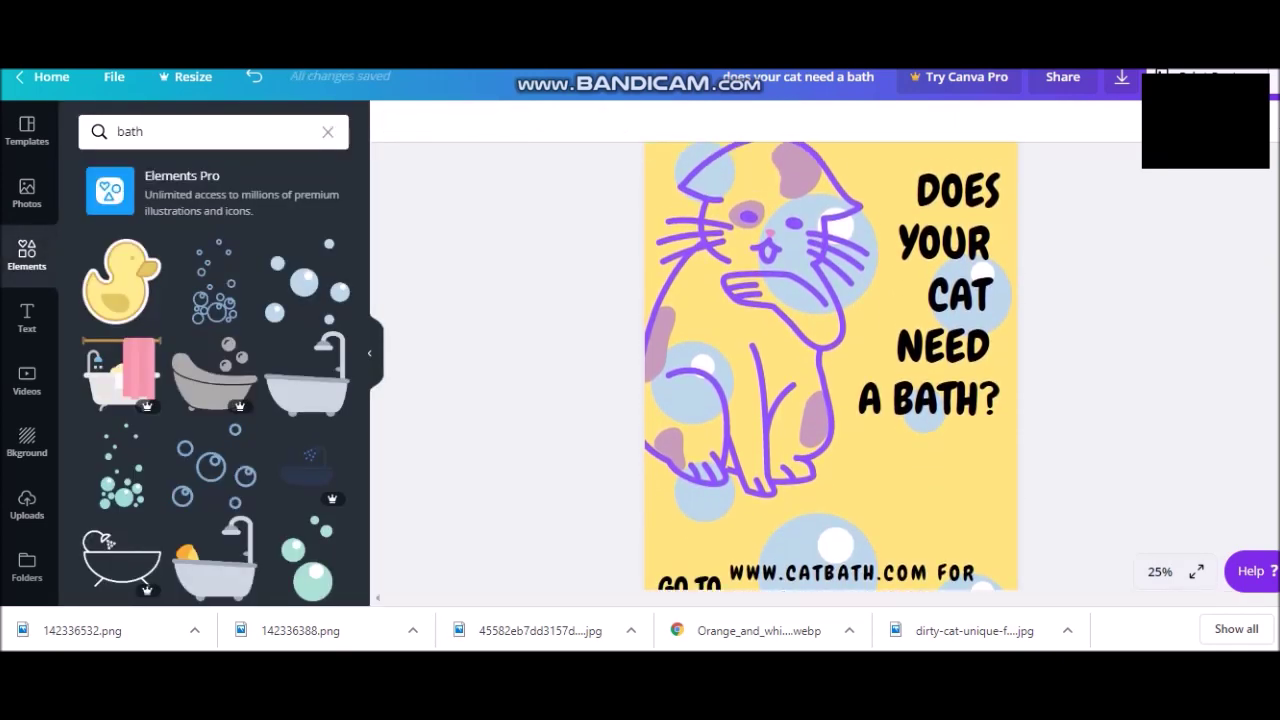
{"action": "left_click", "coordinate": [937, 372]}
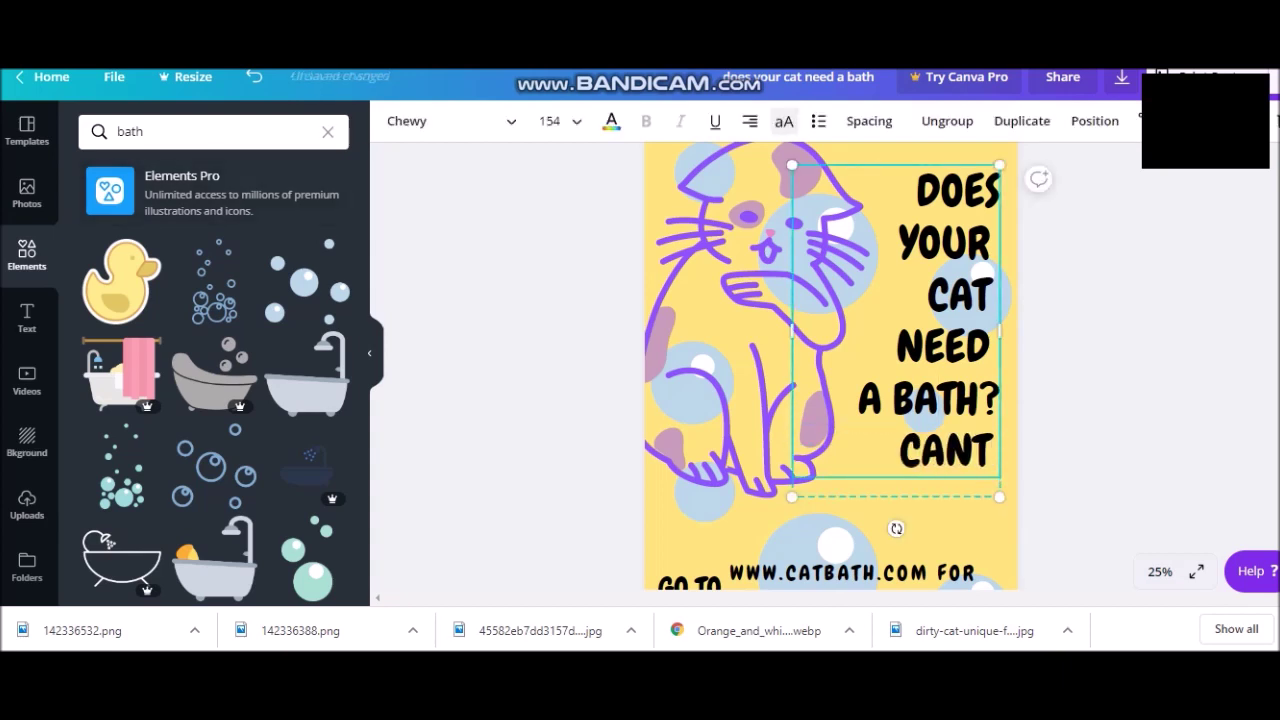
{"action": "type", "text": "IT?"}
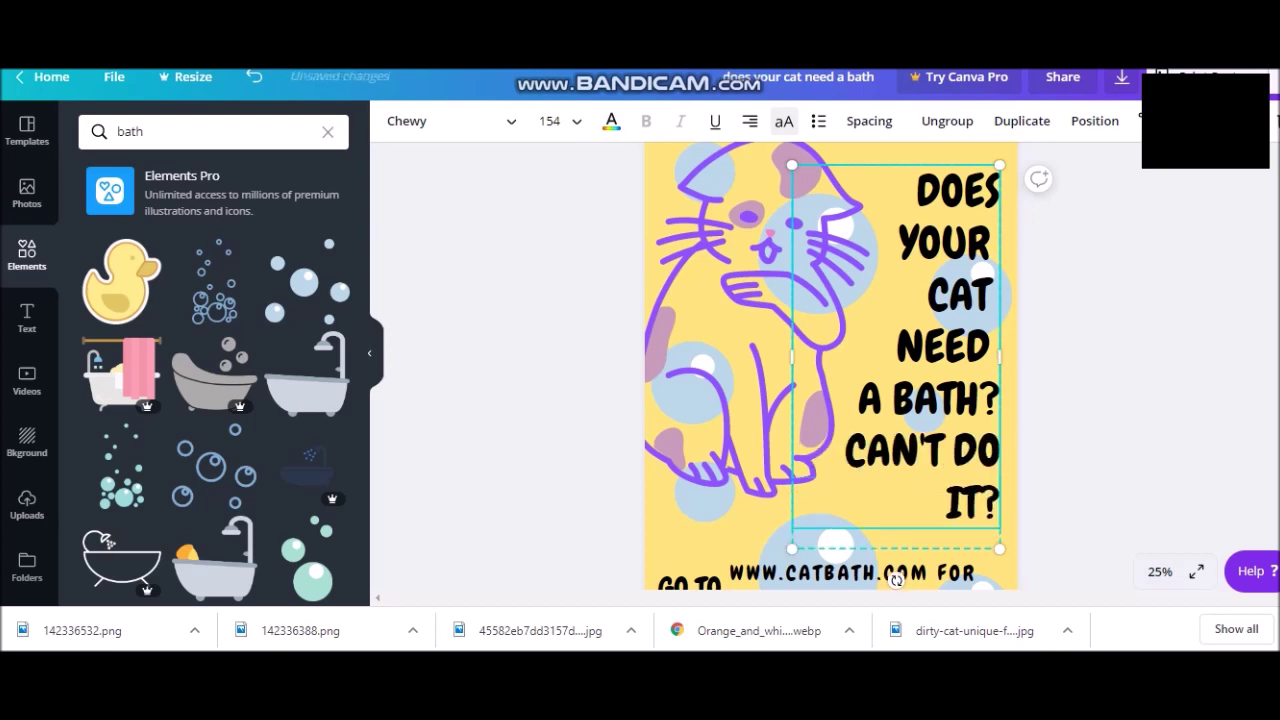
{"action": "key", "text": "Escape"}
{"action": "scroll", "coordinate": [831, 364], "scroll_direction": "down", "scroll_amount": 3}
{"action": "left_click", "coordinate": [940, 300]}
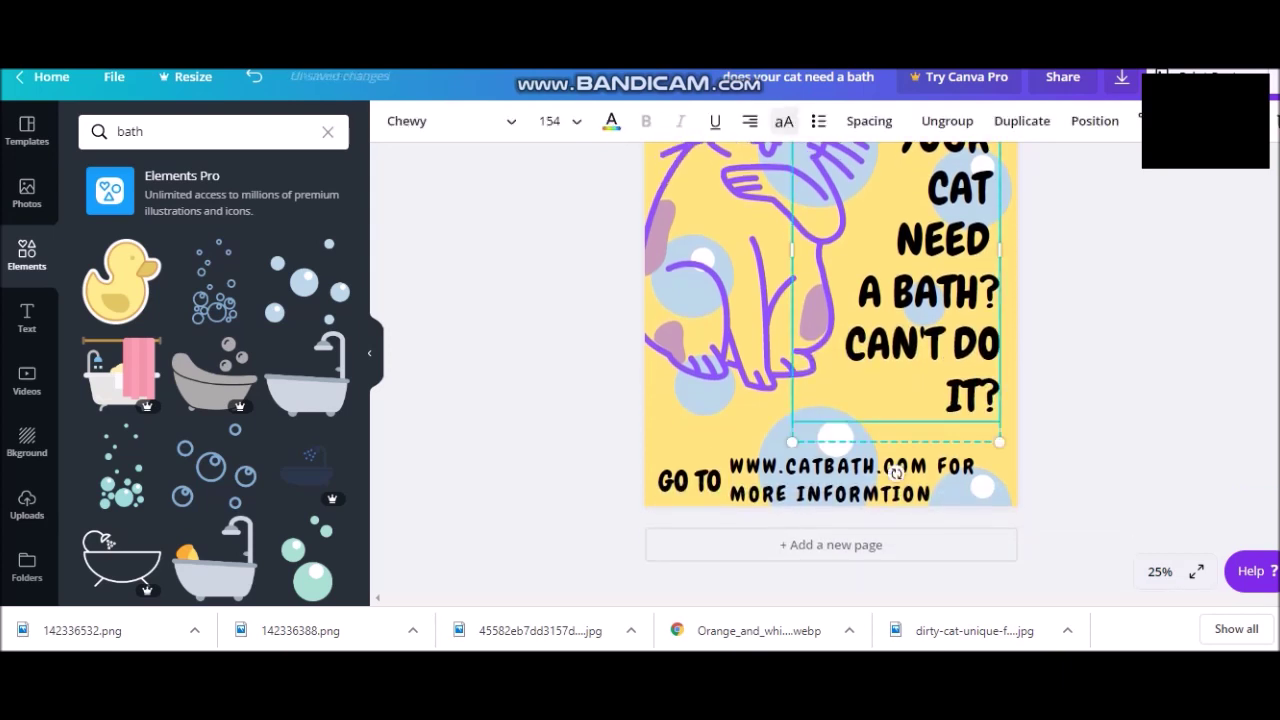
{"action": "scroll", "coordinate": [831, 364], "scroll_direction": "up", "scroll_amount": 5}
{"action": "type", "text": "OR YOU"}
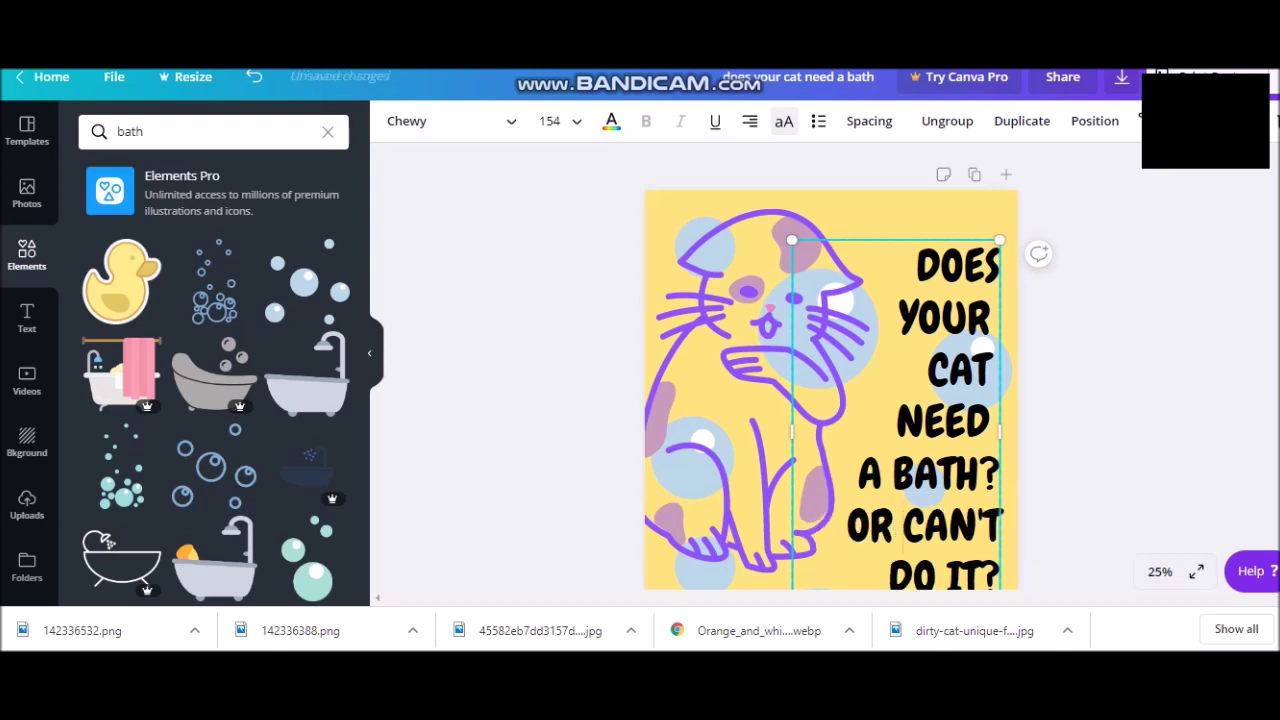
Move the headline up to the poster's top edge.
{"action": "scroll", "coordinate": [831, 364], "scroll_direction": "down", "scroll_amount": 3}
{"action": "scroll", "coordinate": [831, 364], "scroll_direction": "up", "scroll_amount": 3}
{"action": "key", "text": "Escape"}
{"action": "scroll", "coordinate": [831, 364], "scroll_direction": "down", "scroll_amount": 1}
{"action": "left_click_drag", "start_coordinate": [920, 400], "coordinate": [917, 350]}
{"action": "left_click_drag", "start_coordinate": [870, 430], "coordinate": [897, 222]}
Replace the headline wording with "HAVING TROBLE GIVING YOUR CAT A BATH?".
{"action": "left_click", "coordinate": [863, 483]}
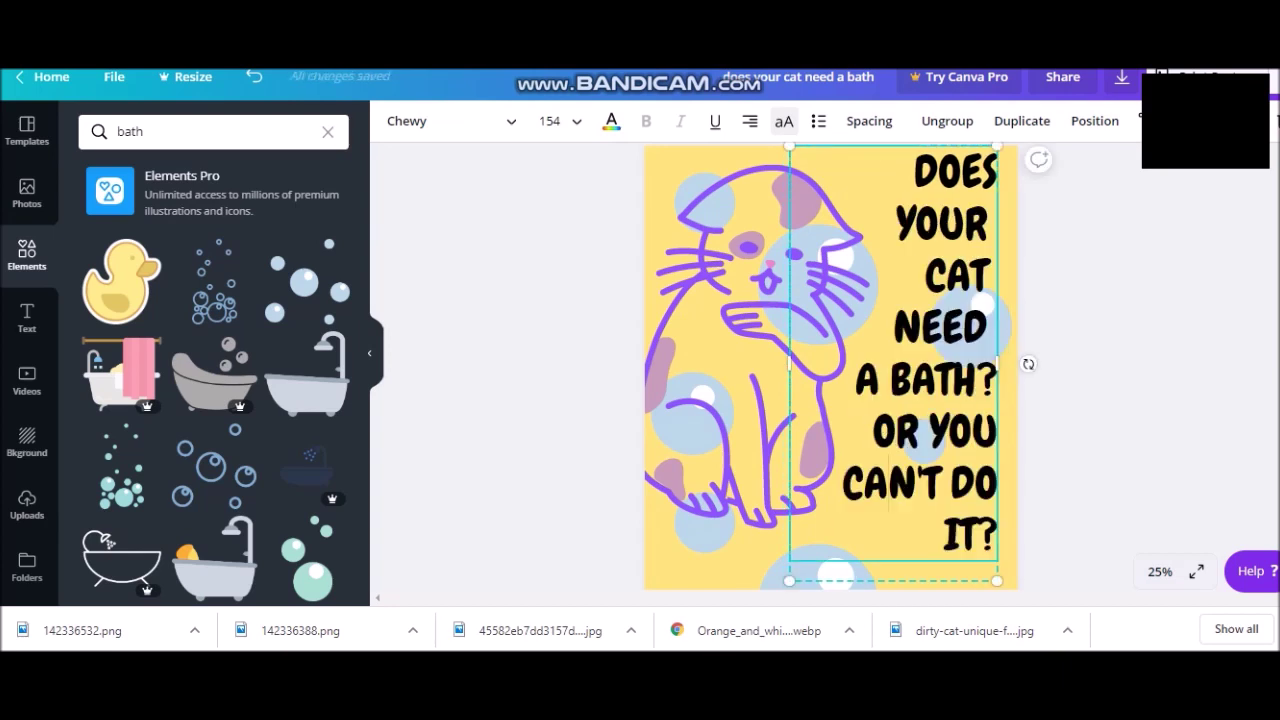
{"action": "left_click_drag", "start_coordinate": [872, 430], "coordinate": [997, 535]}
{"action": "key", "text": "BackSpace"}
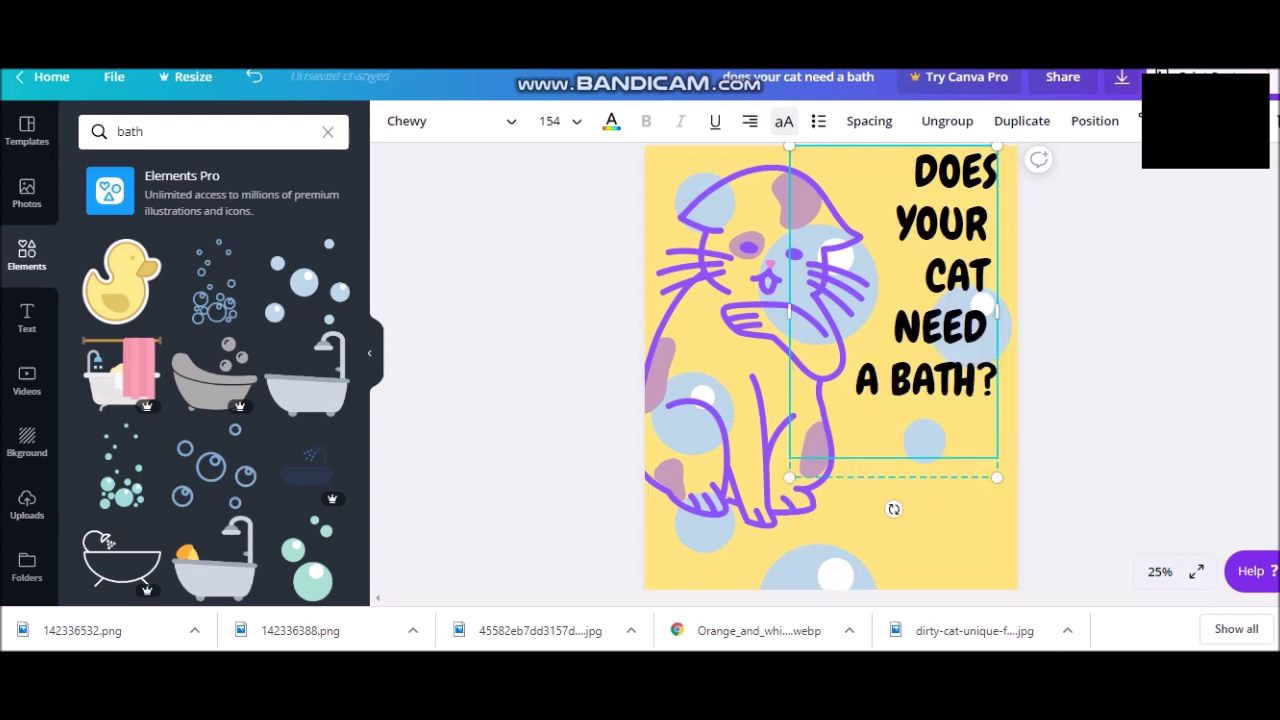
{"action": "type", "text": "NG TROBLE "}
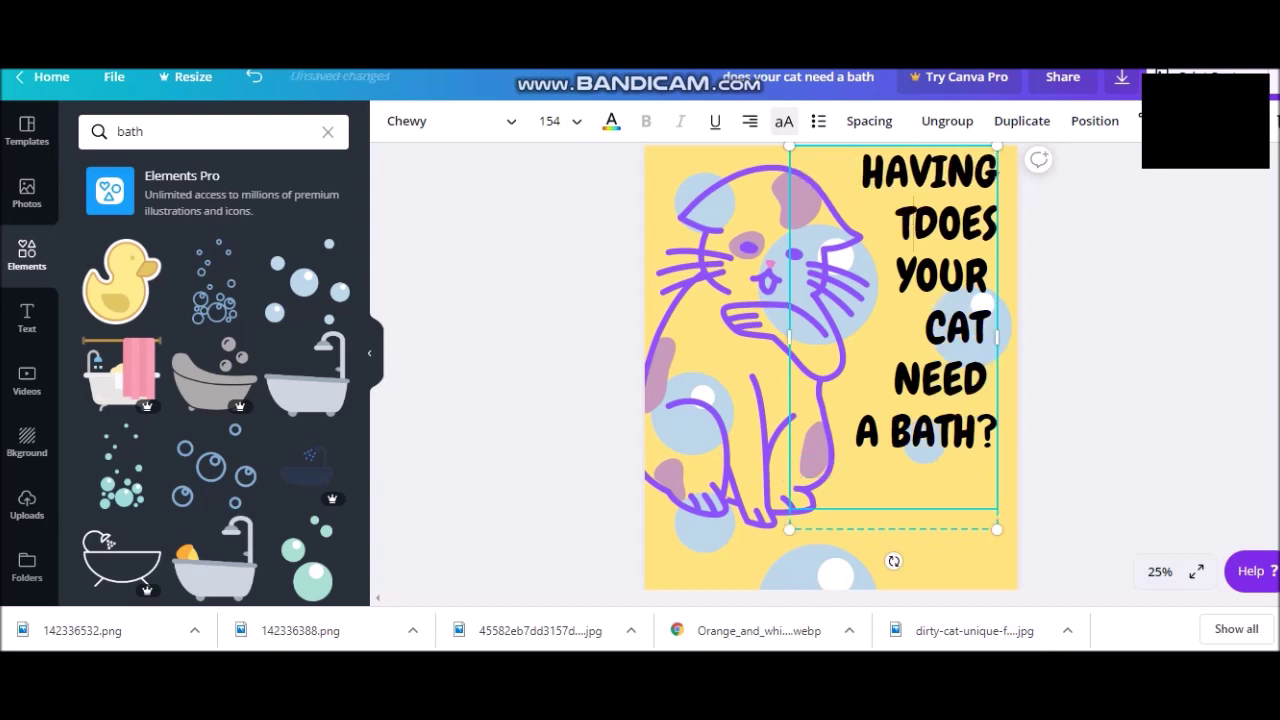
{"action": "type", "text": "GIVING YOUR CAT A BAT"}
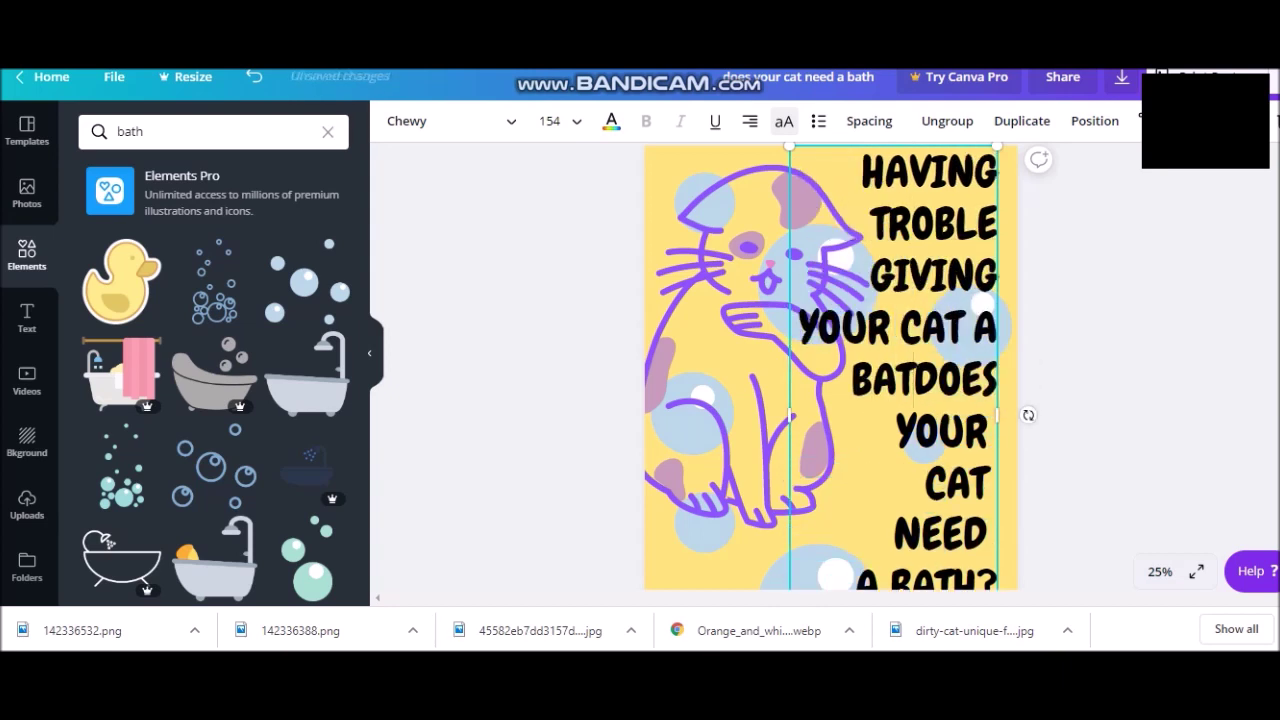
{"action": "key", "text": "shift+Down"}
{"action": "key", "text": "shift+Down"}
{"action": "key", "text": "shift+Down"}
{"action": "key", "text": "shift+Down"}
{"action": "key", "text": "BackSpace"}
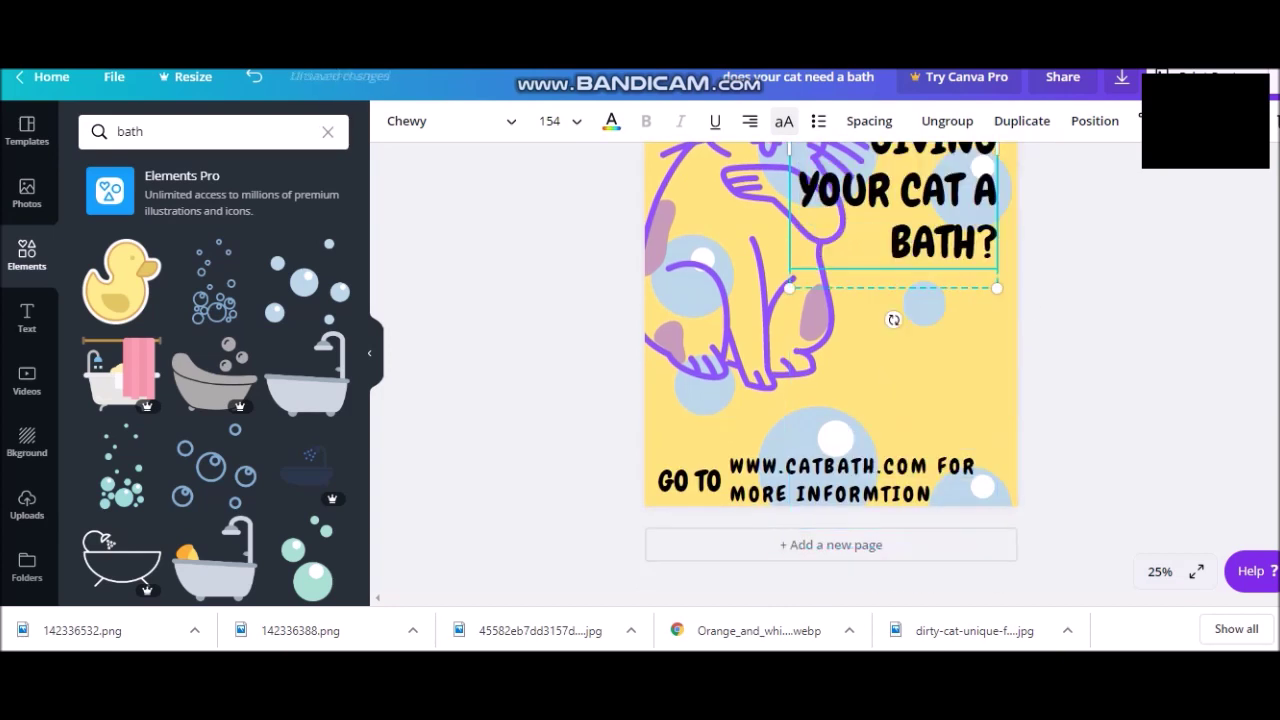
Narrow the headline's text box from the cat's side so the text wraps onto six lines.
{"action": "scroll", "coordinate": [830, 365], "scroll_direction": "up", "scroll_amount": 3}
{"action": "left_click_drag", "start_coordinate": [790, 291], "coordinate": [858, 300]}
{"action": "key", "text": "Escape"}
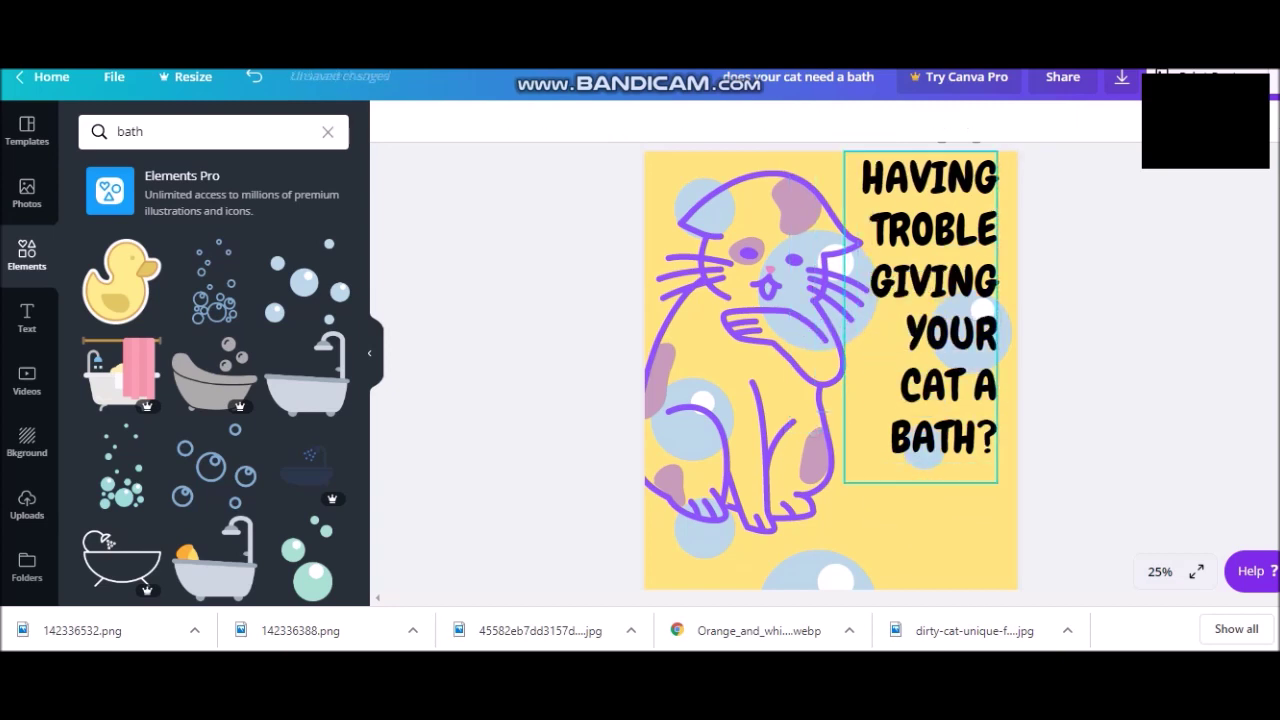
Correct "TROBLE" to "TROUBLE" in the headline and shift the headline slightly toward the poster's right edge.
{"action": "left_click", "coordinate": [930, 232]}
{"action": "right_click", "coordinate": [965, 235]}
{"action": "left_click", "coordinate": [1000, 249]}
{"action": "key", "text": "Escape"}
{"action": "mouse_move", "coordinate": [920, 320]}
{"action": "left_mouse_down"}
{"action": "mouse_move", "coordinate": [940, 321]}
{"action": "mouse_move", "coordinate": [928, 320]}
{"action": "left_mouse_up"}
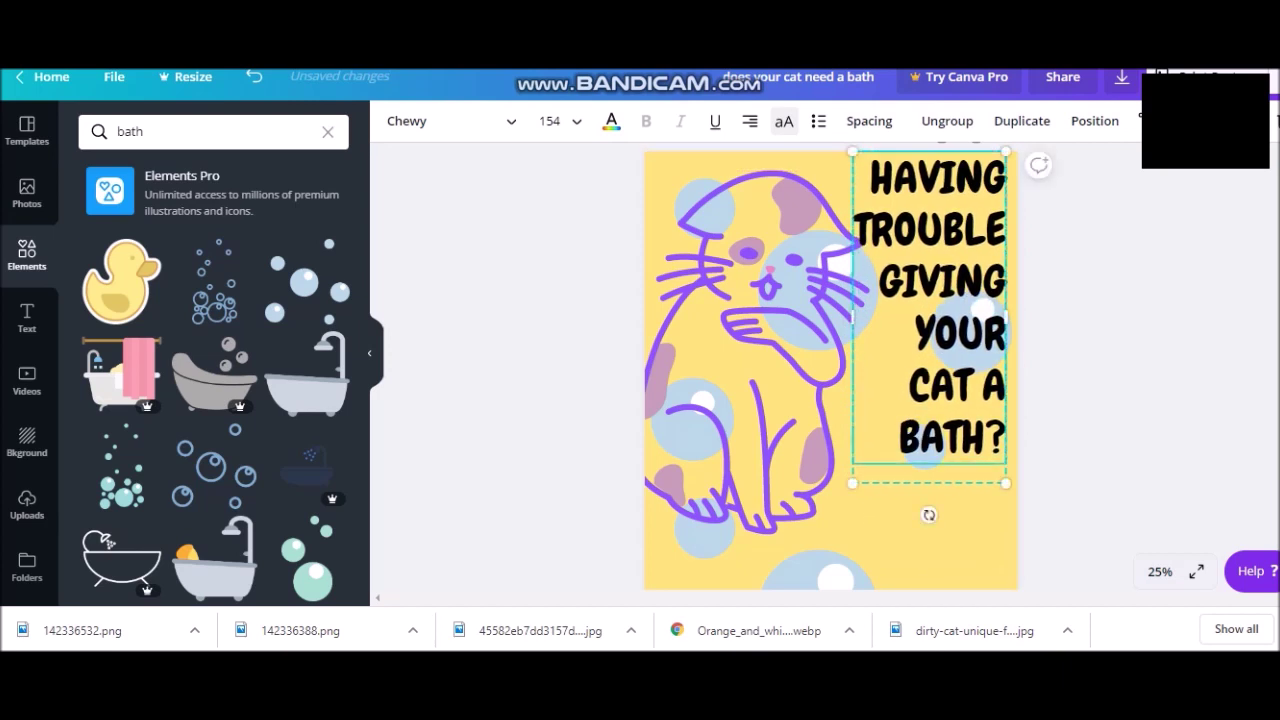
Remove the "GO TO" text and widen the website line's text box to the poster's left edge.
{"action": "scroll", "coordinate": [830, 365], "scroll_direction": "down", "scroll_amount": 3}
{"action": "left_click", "coordinate": [690, 500]}
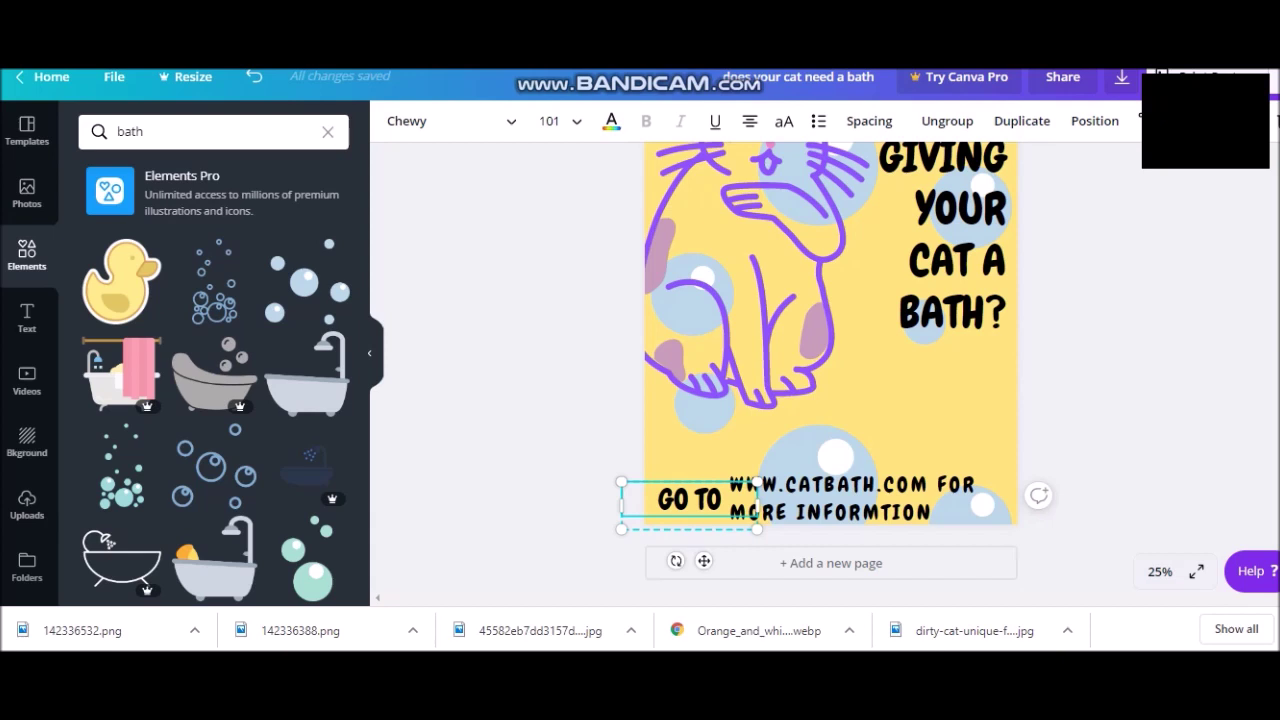
{"action": "key", "text": "BackSpace"}
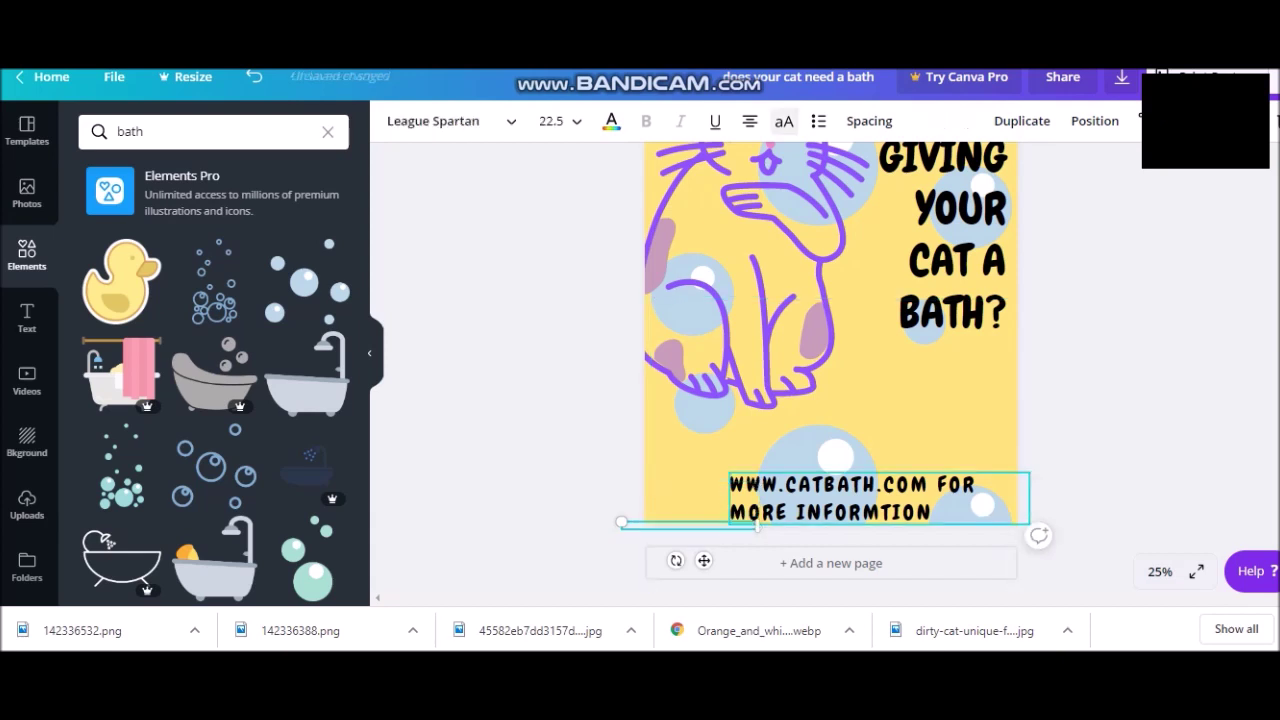
{"action": "left_click_drag", "start_coordinate": [730, 498], "coordinate": [651, 498]}
{"action": "key", "text": "Escape"}
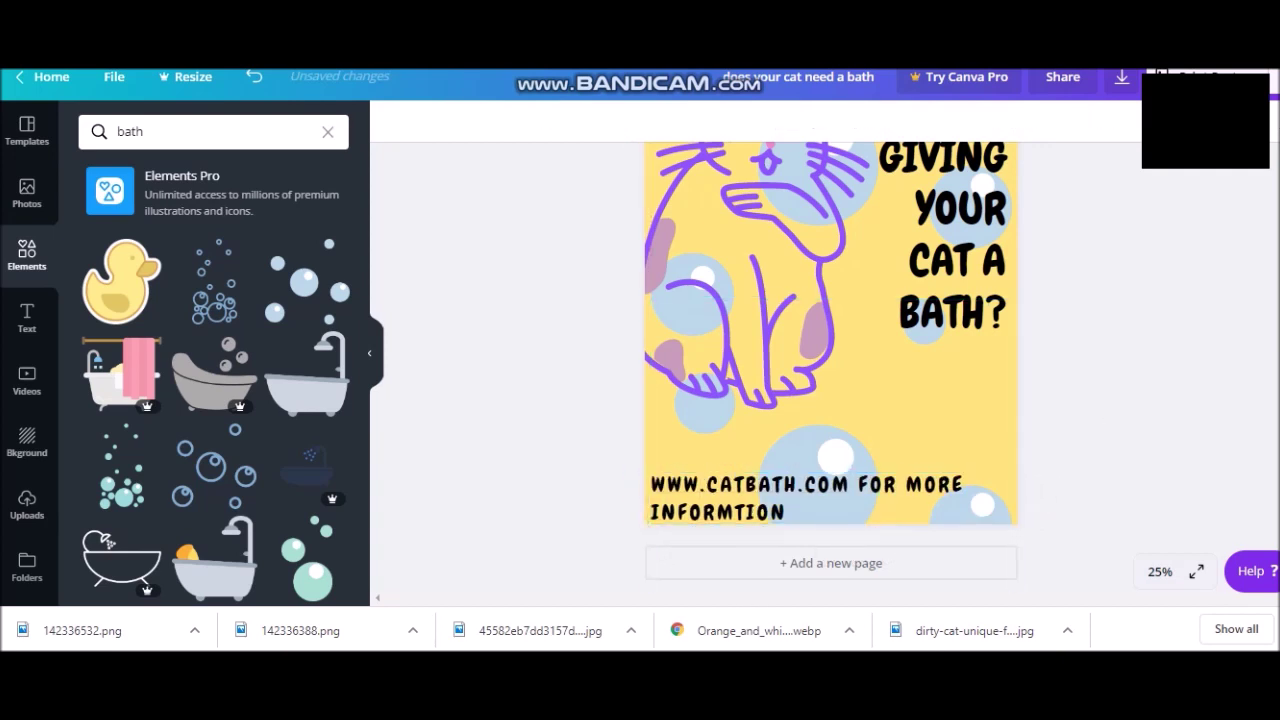
Move the cat illustration slightly down and to the right on the poster.
{"action": "scroll", "coordinate": [930, 350], "scroll_direction": "up", "scroll_amount": 3}
{"action": "left_click_drag", "start_coordinate": [750, 400], "coordinate": [762, 425]}
{"action": "key", "text": "Escape"}
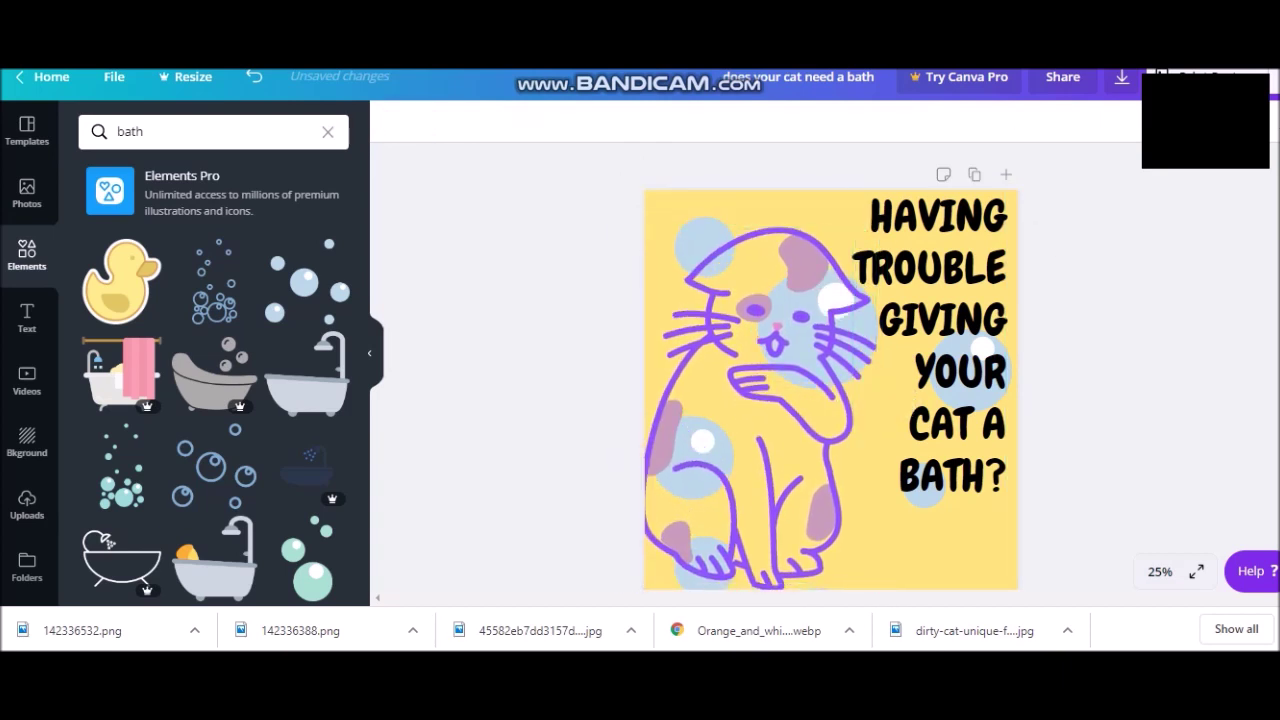
Try adding the "Online Sale" text design with "WE CAN HELP" in place of "Sale".
{"action": "scroll", "coordinate": [830, 366], "scroll_direction": "down", "scroll_amount": 2}
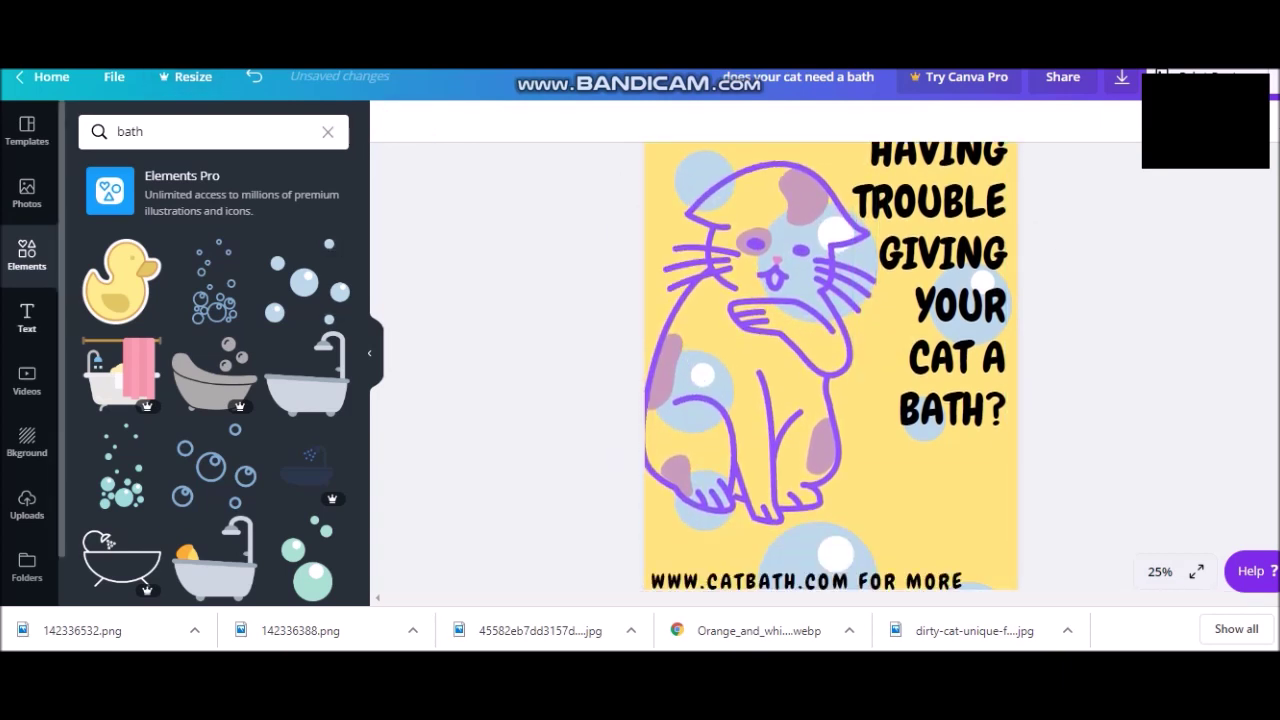
{"action": "left_click", "coordinate": [27, 318]}
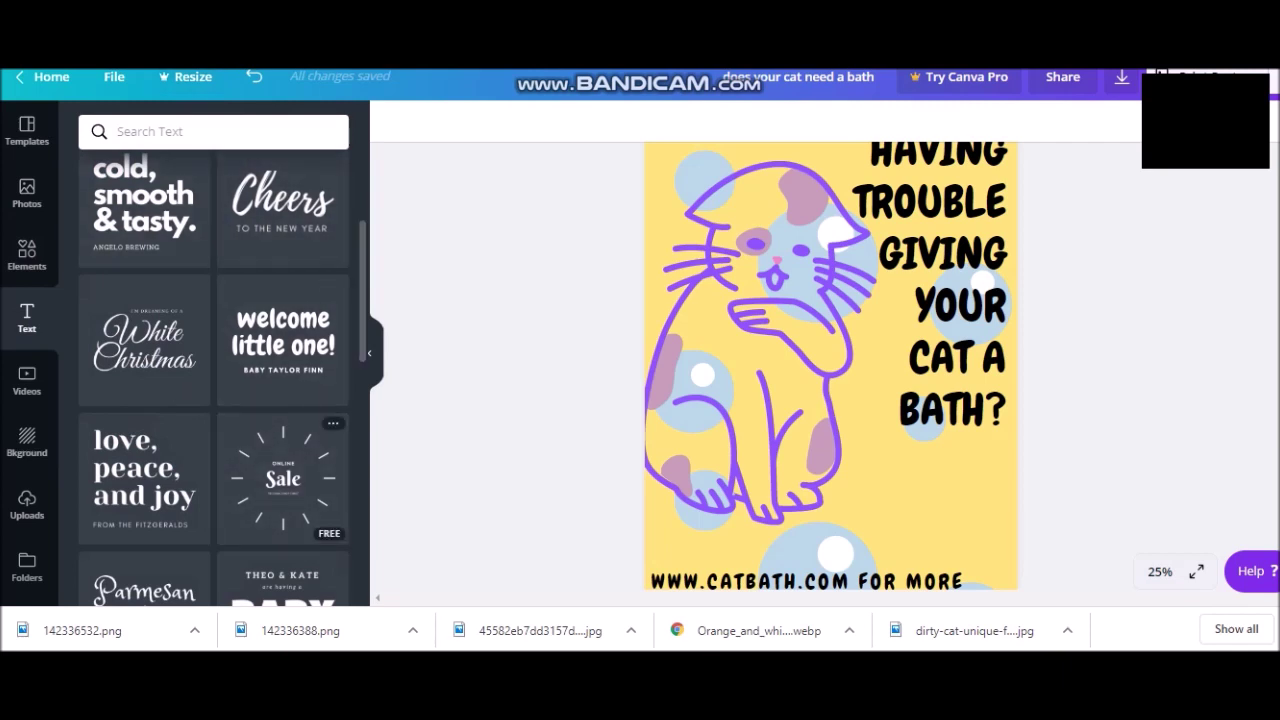
{"action": "left_click", "coordinate": [283, 478]}
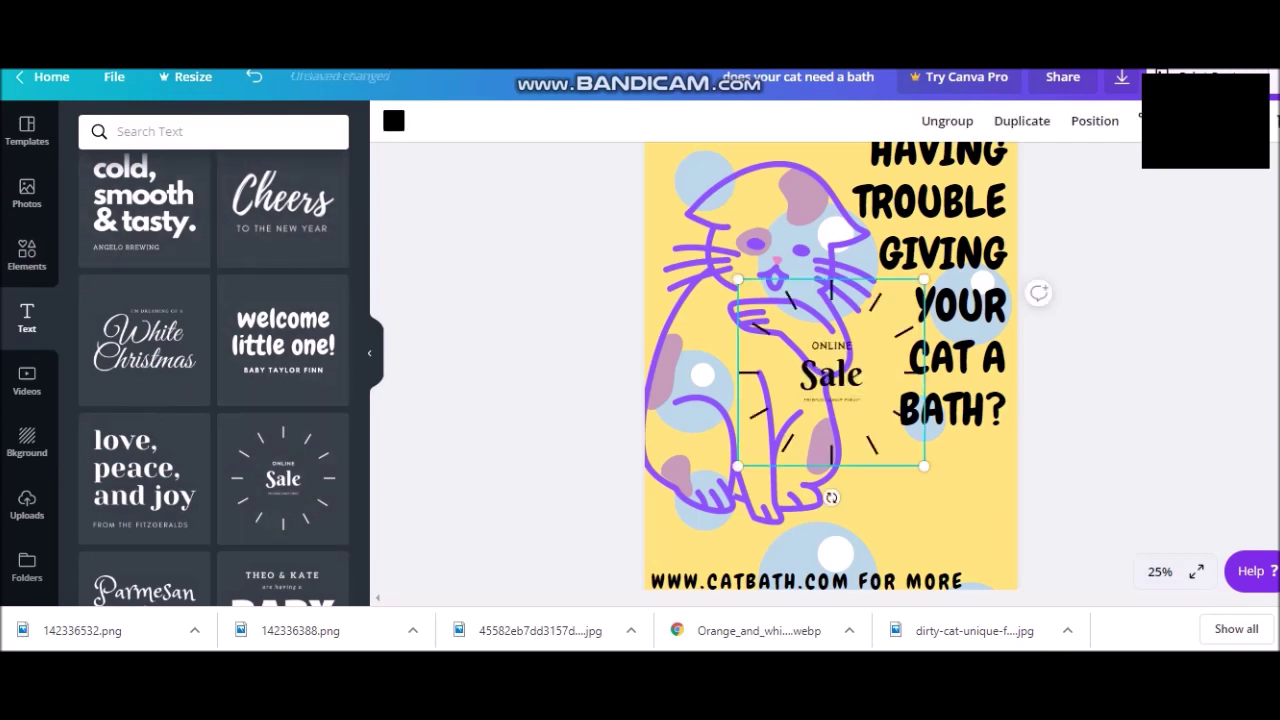
{"action": "double_click", "coordinate": [831, 374]}
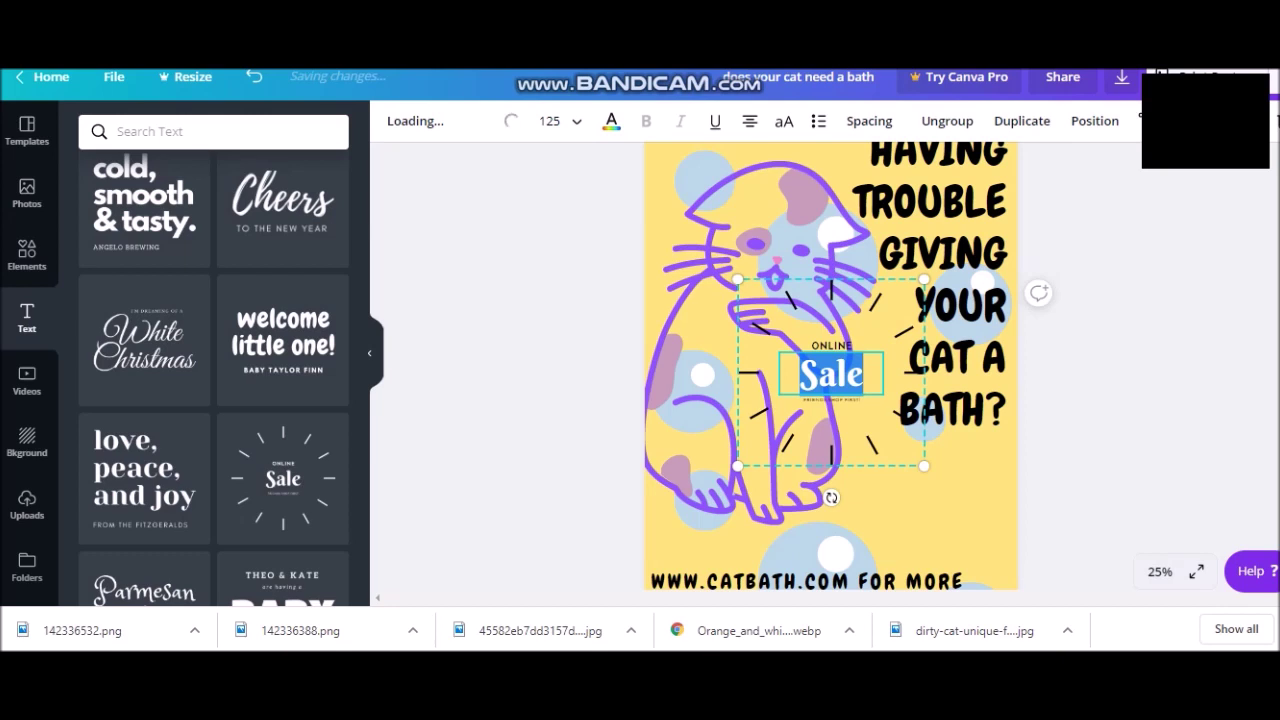
{"action": "type", "text": "WE CAN HELP"}
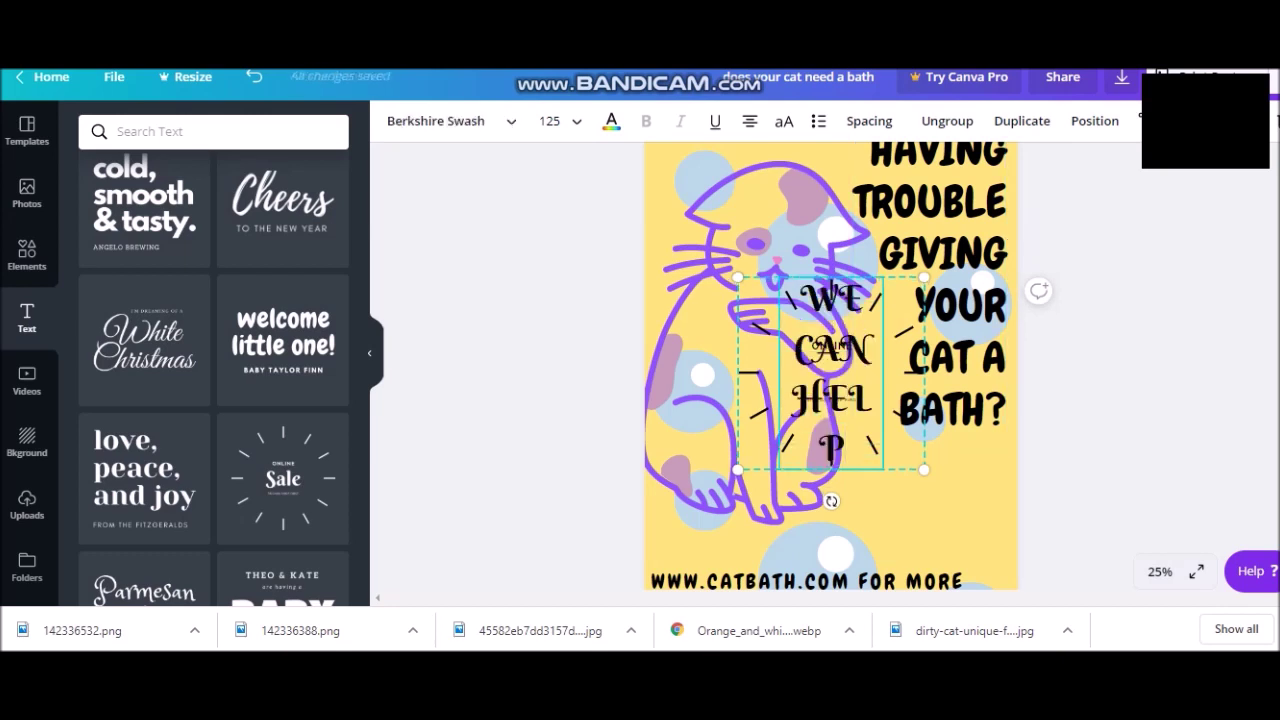
{"action": "key", "text": "BackSpace"}
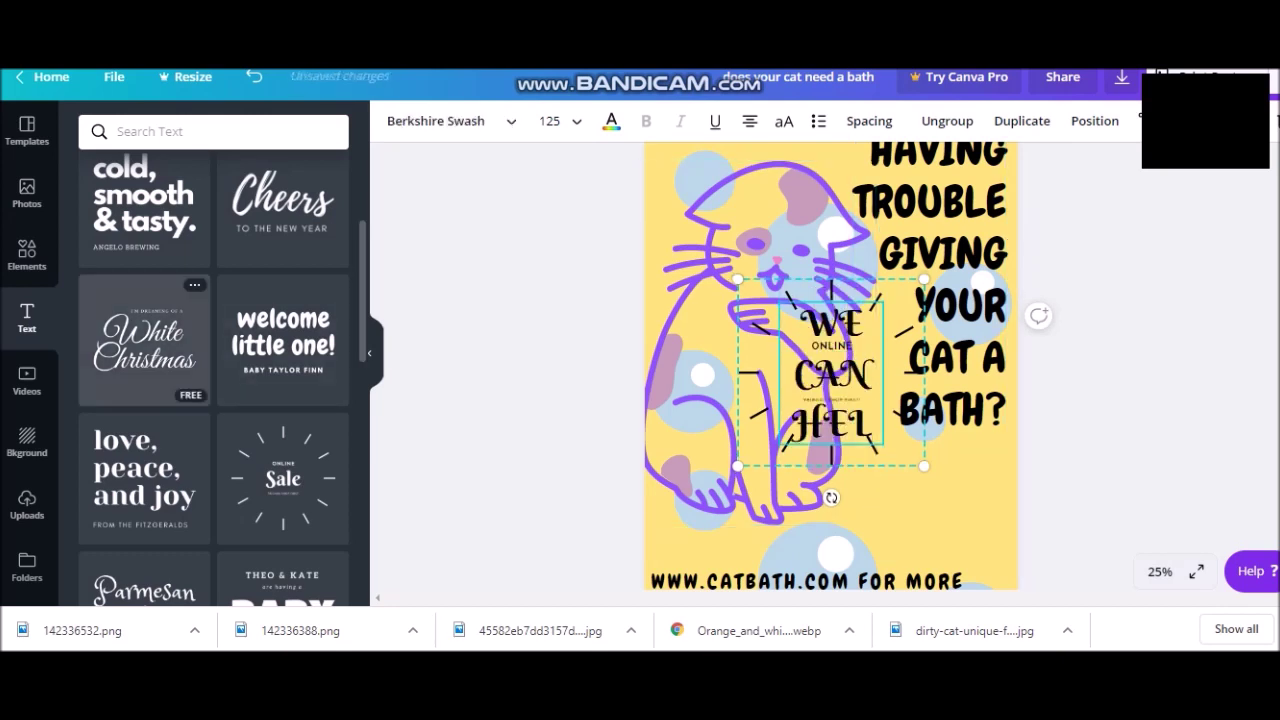
Add the "White Christmas" text design, reword its main text to "WE CAN HELP", and place it below the headline.
{"action": "left_click", "coordinate": [144, 340]}
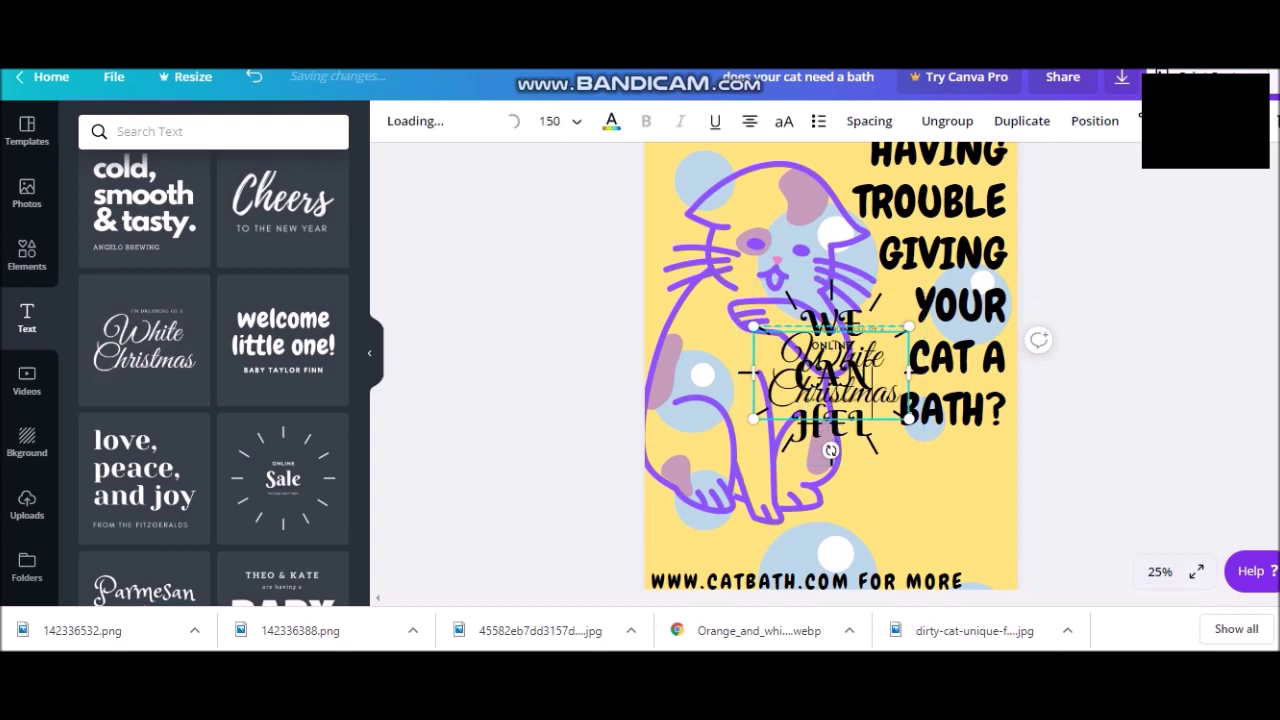
{"action": "double_click", "coordinate": [835, 392]}
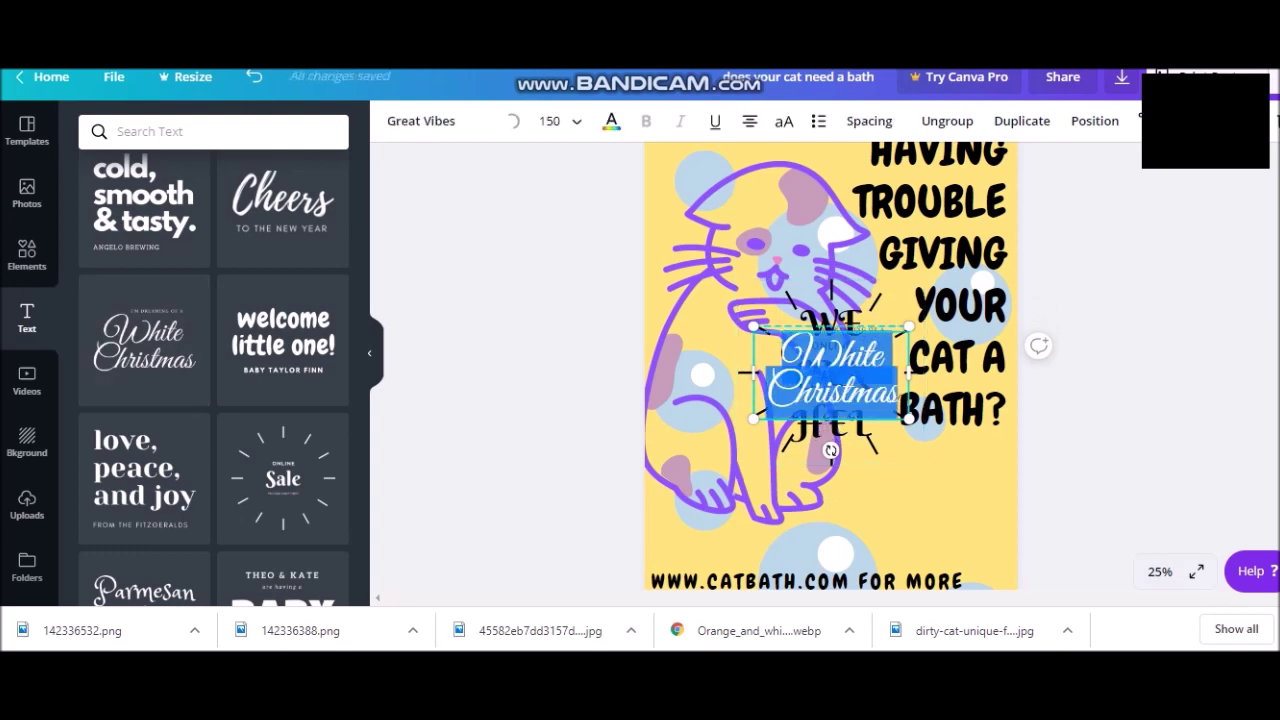
{"action": "key", "text": "ctrl+a"}
{"action": "type", "text": "We Can Help"}
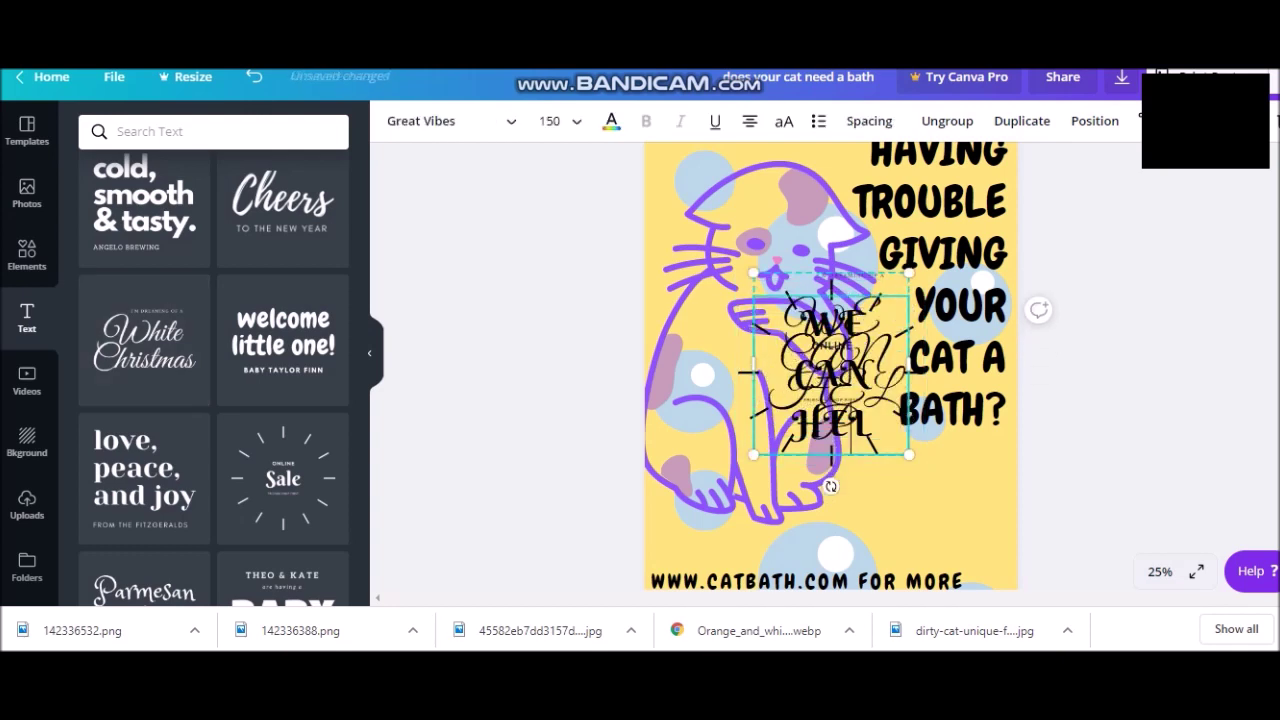
{"action": "left_click_drag", "start_coordinate": [908, 363], "coordinate": [903, 516]}
Delete the "Online Sale" text design, including its replaced main text and the surrounding rays.
{"action": "left_click", "coordinate": [832, 440]}
{"action": "key", "text": "Delete"}
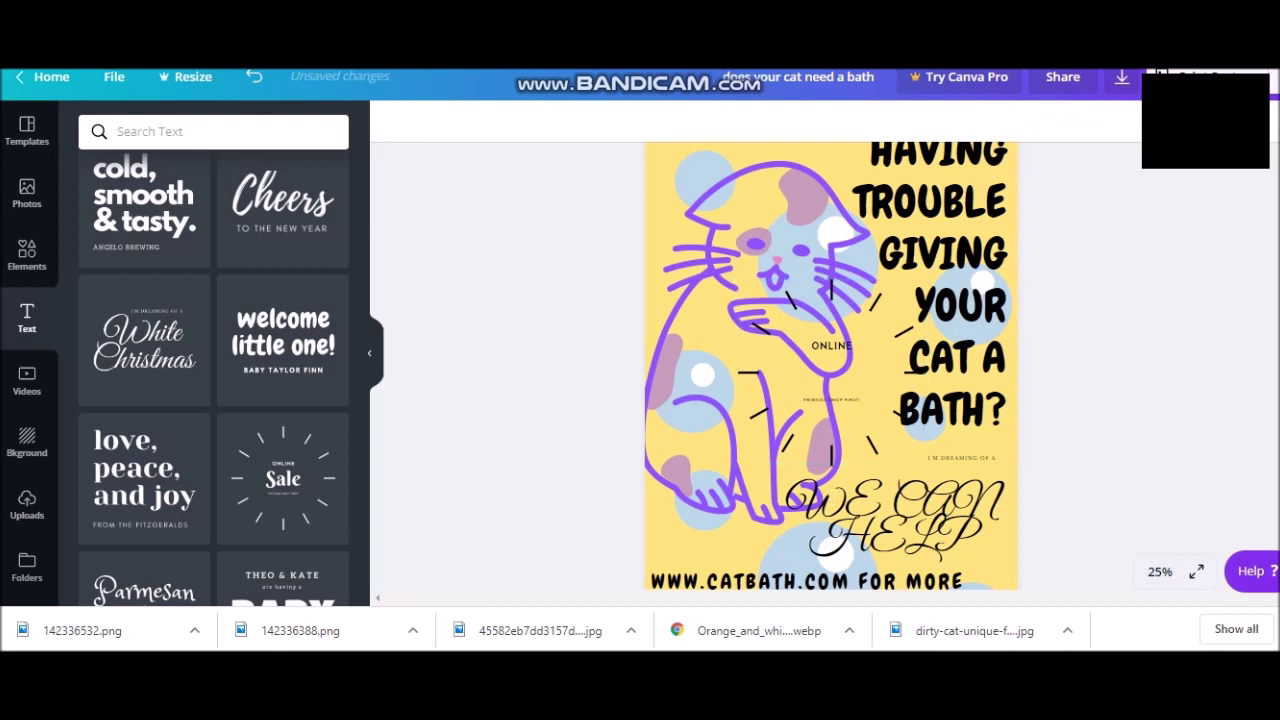
{"action": "left_click", "coordinate": [950, 400]}
{"action": "left_click", "coordinate": [830, 370]}
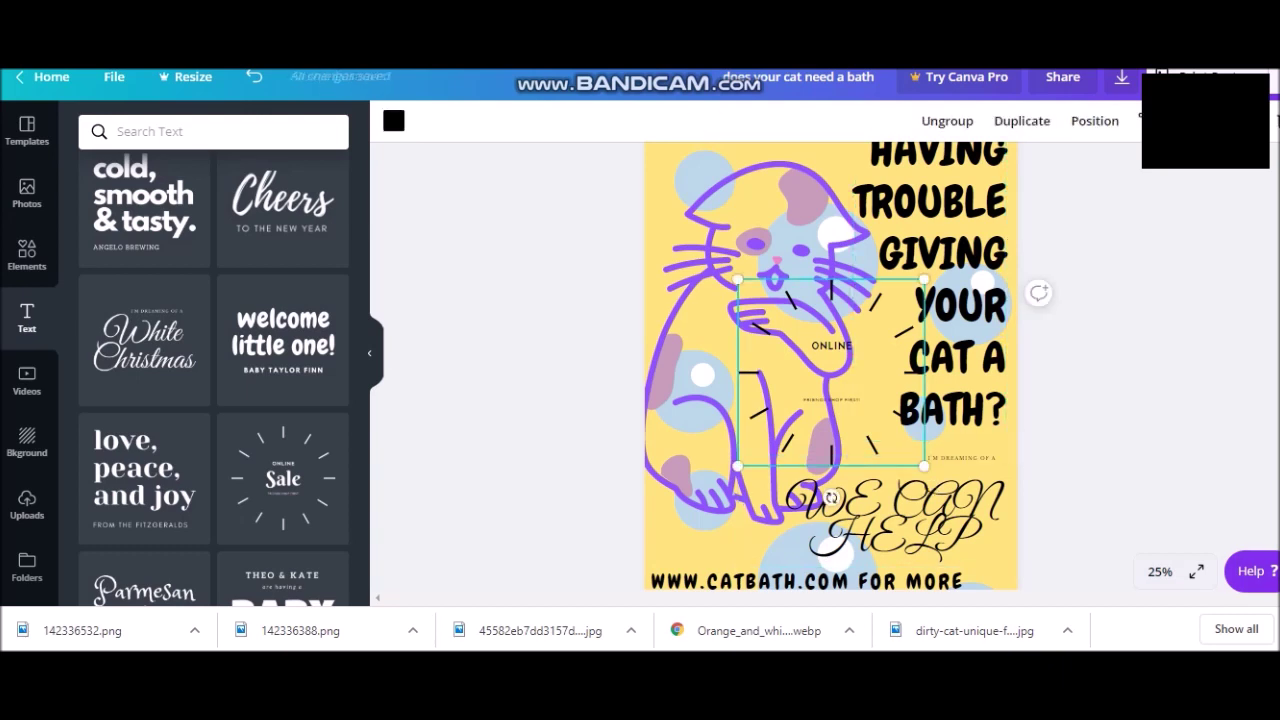
{"action": "key", "text": "Delete"}
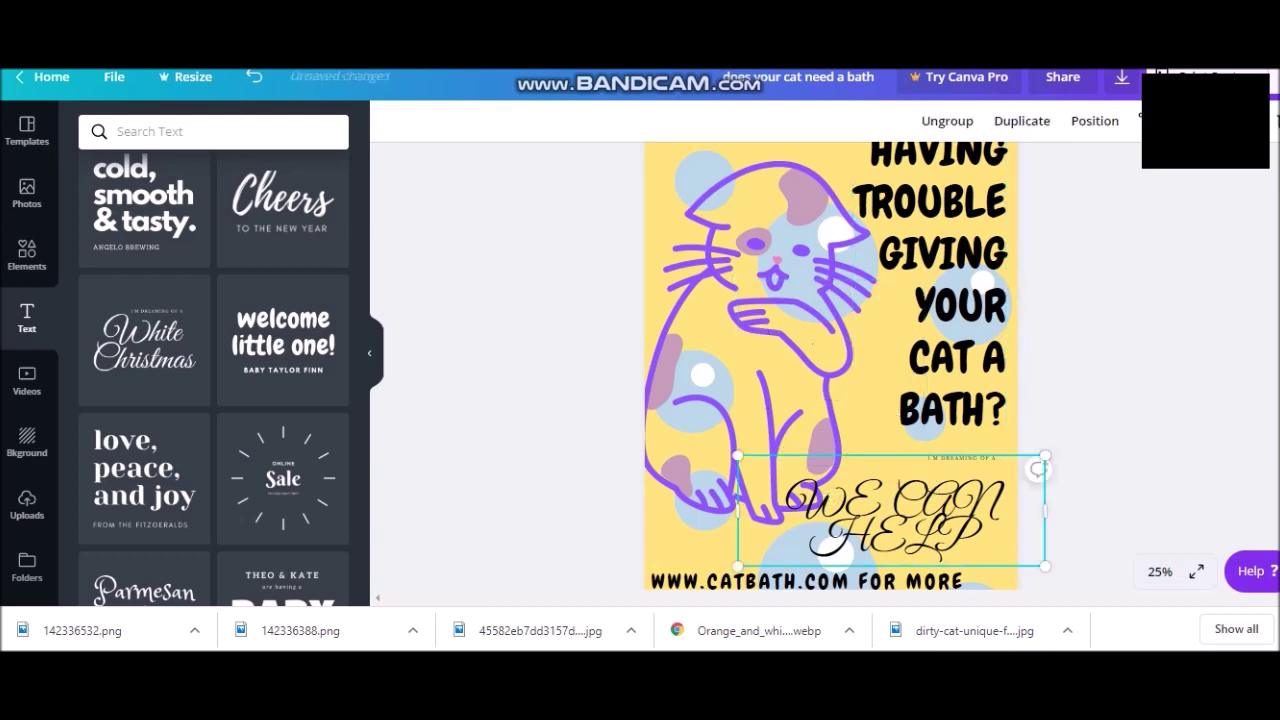
Change the font of the "WE CAN HELP" text to League Spartan.
{"action": "left_click", "coordinate": [890, 505]}
{"action": "left_click", "coordinate": [890, 505]}
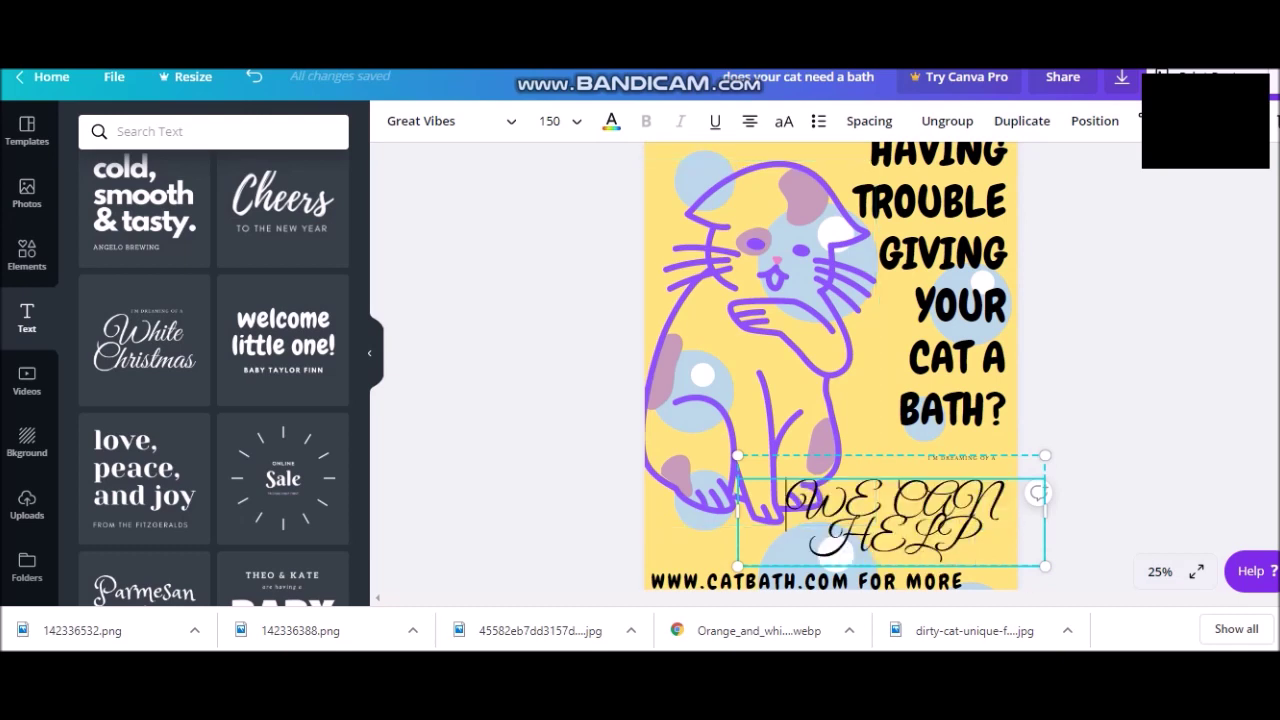
{"action": "left_click", "coordinate": [550, 121]}
{"action": "left_click", "coordinate": [450, 121]}
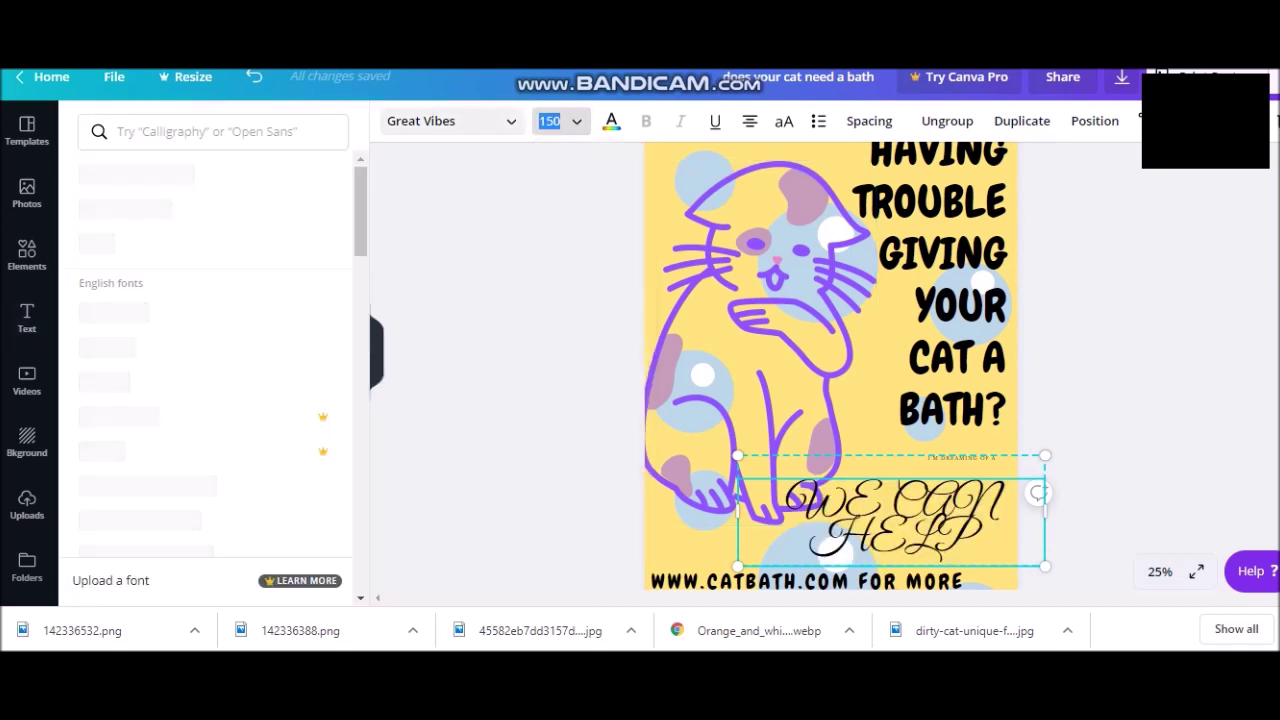
{"action": "left_click", "coordinate": [136, 241]}
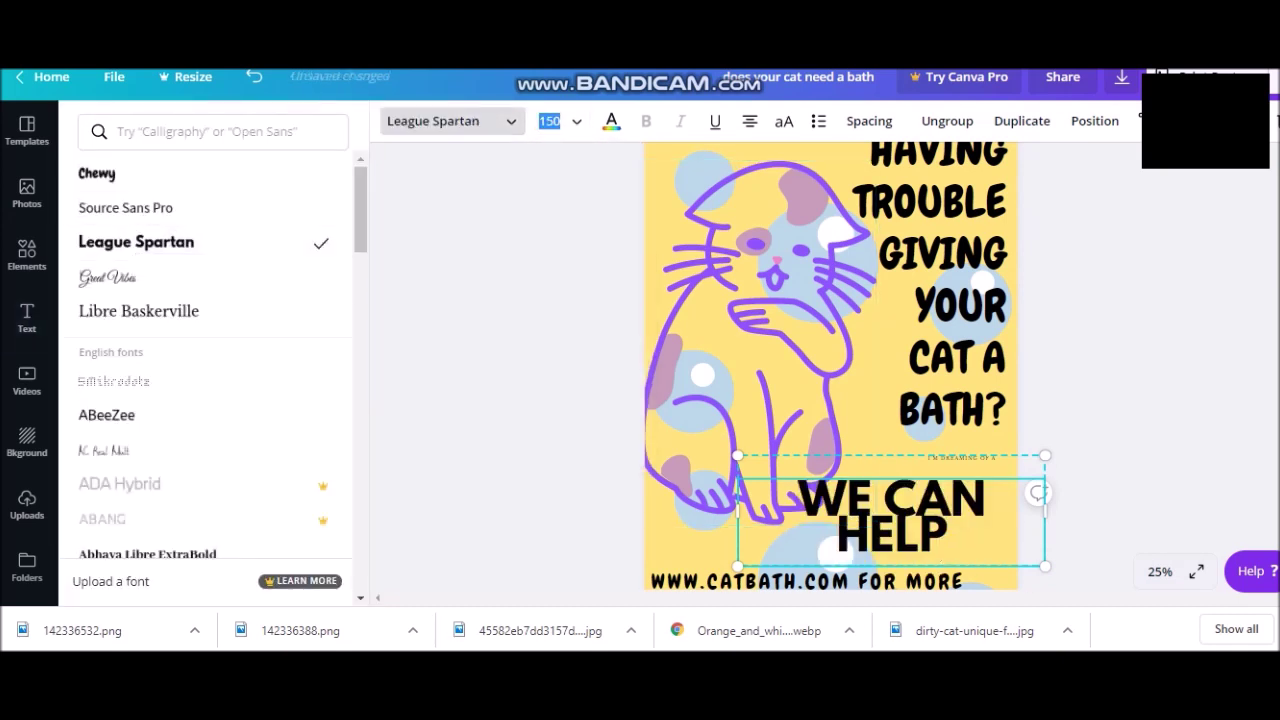
Set the "WE CAN HELP" text size to 100 and move it up to sit directly beneath the headline.
{"action": "left_click", "coordinate": [550, 121]}
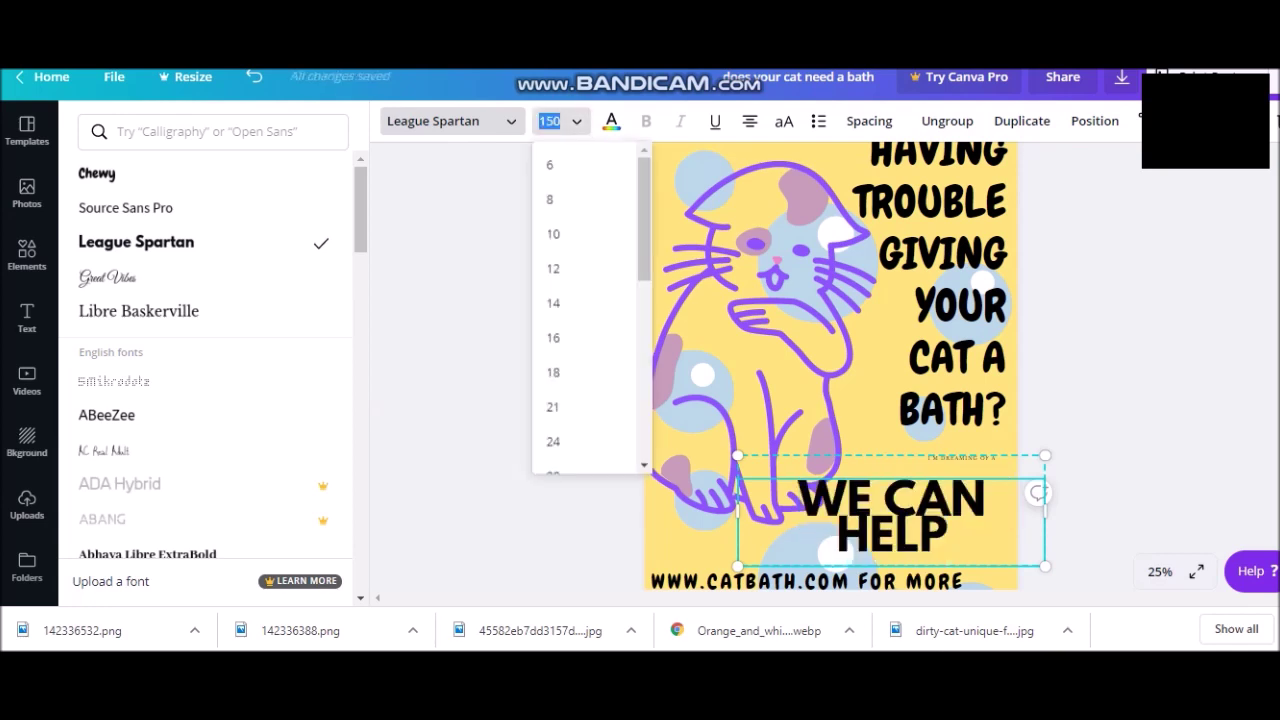
{"action": "type", "text": "28"}
{"action": "key", "text": "Return"}
{"action": "left_click", "coordinate": [546, 121]}
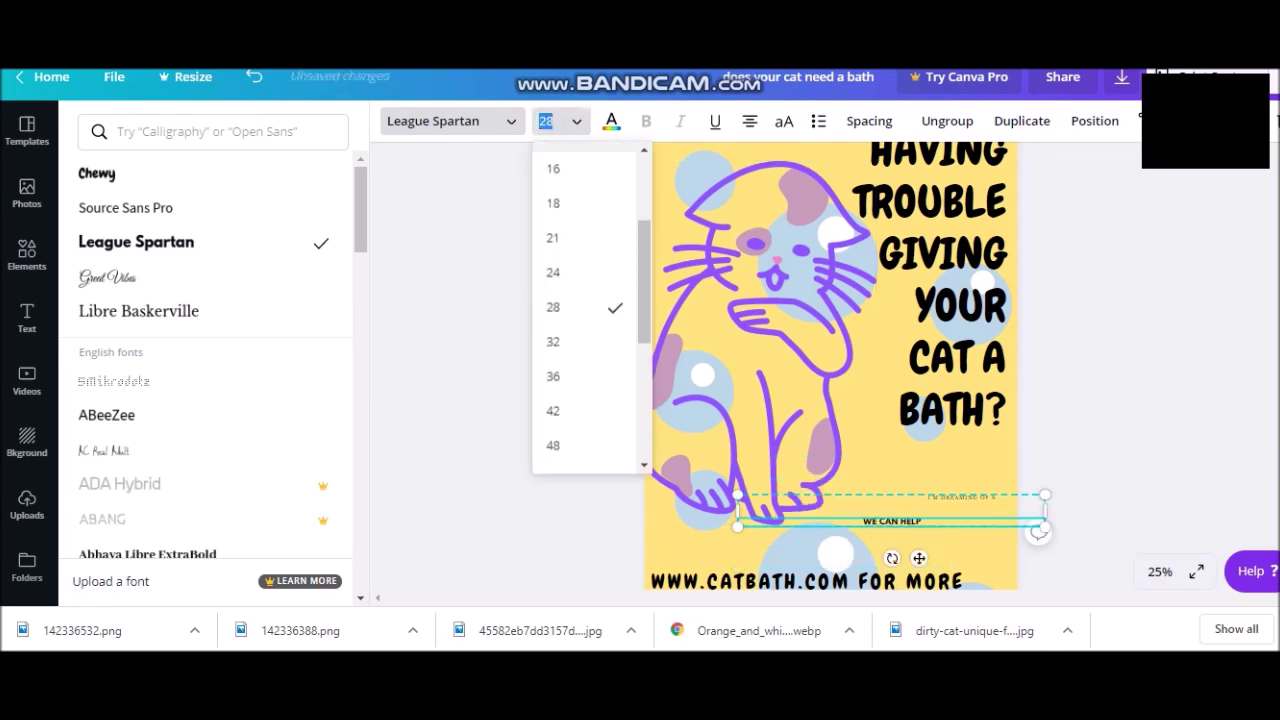
{"action": "type", "text": "100"}
{"action": "key", "text": "Return"}
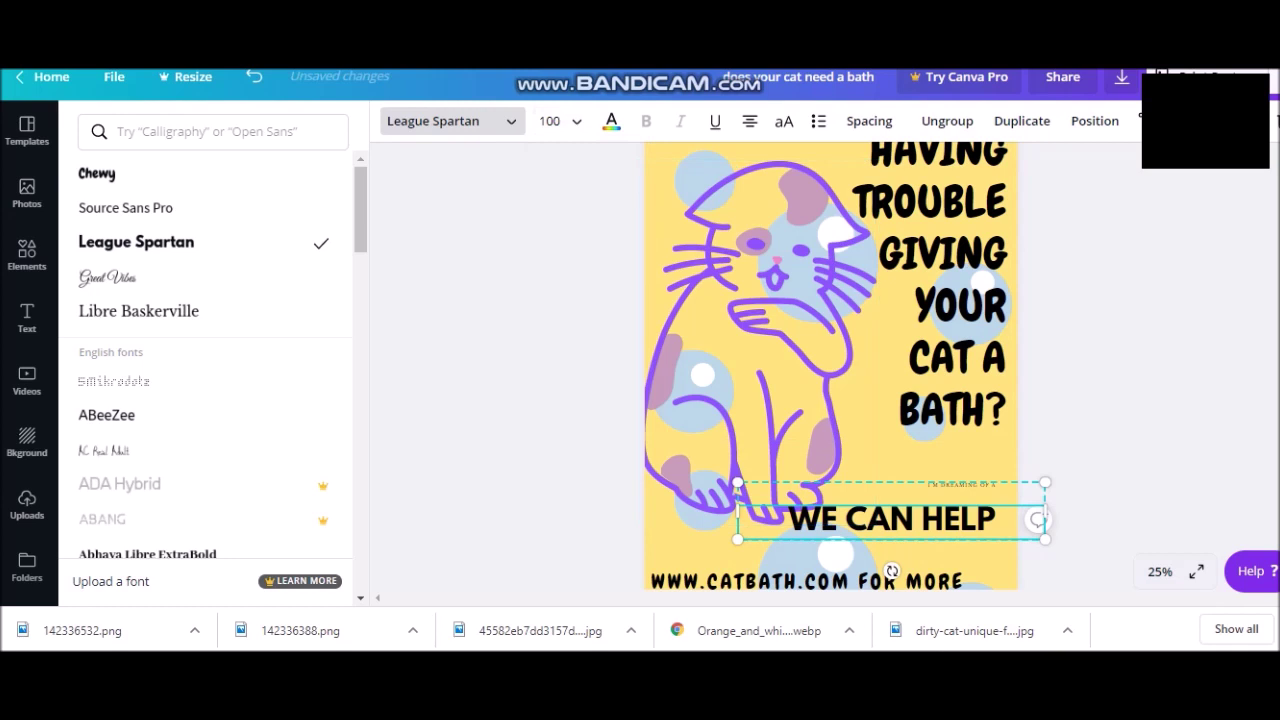
{"action": "left_click_drag", "start_coordinate": [1038, 519], "coordinate": [1048, 473]}
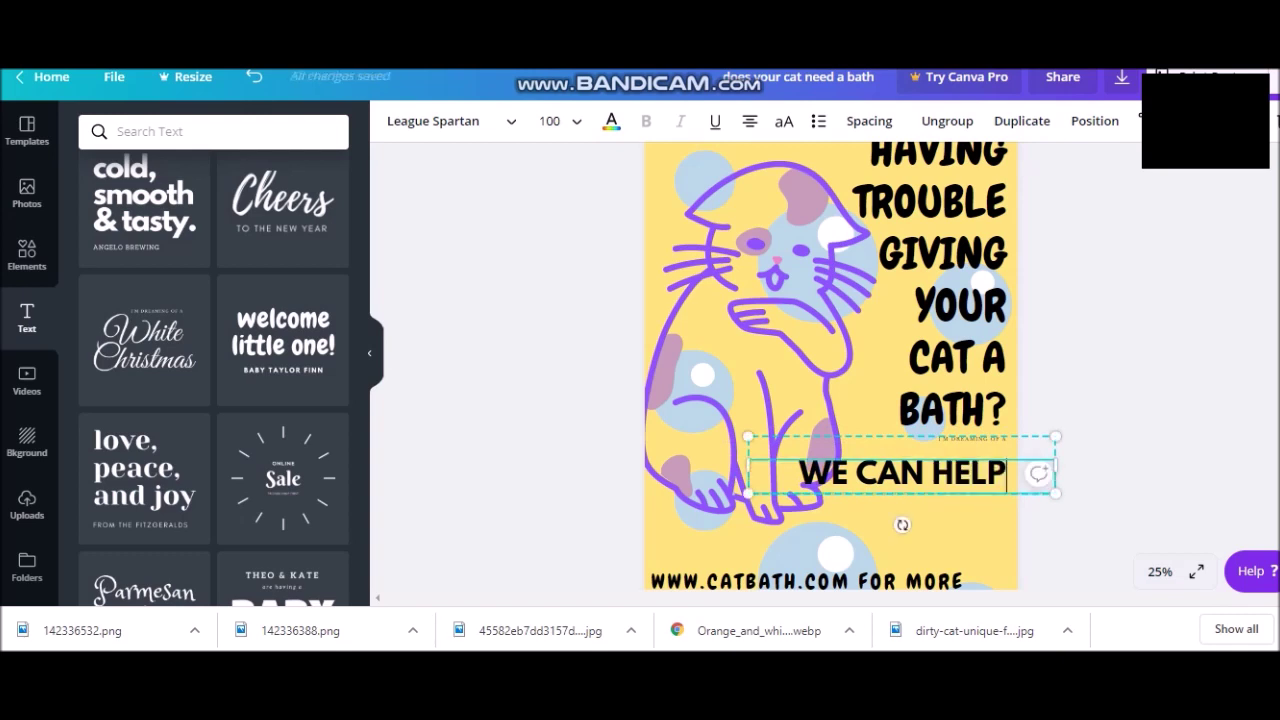
Clear the small "I'm dreaming of a" line above "WE CAN HELP" and move the tagline beneath the cat's feet.
{"action": "scroll", "coordinate": [1000, 470], "scroll_direction": "up", "scroll_amount": 1}
{"action": "left_click", "coordinate": [930, 300]}
{"action": "left_click", "coordinate": [900, 490]}
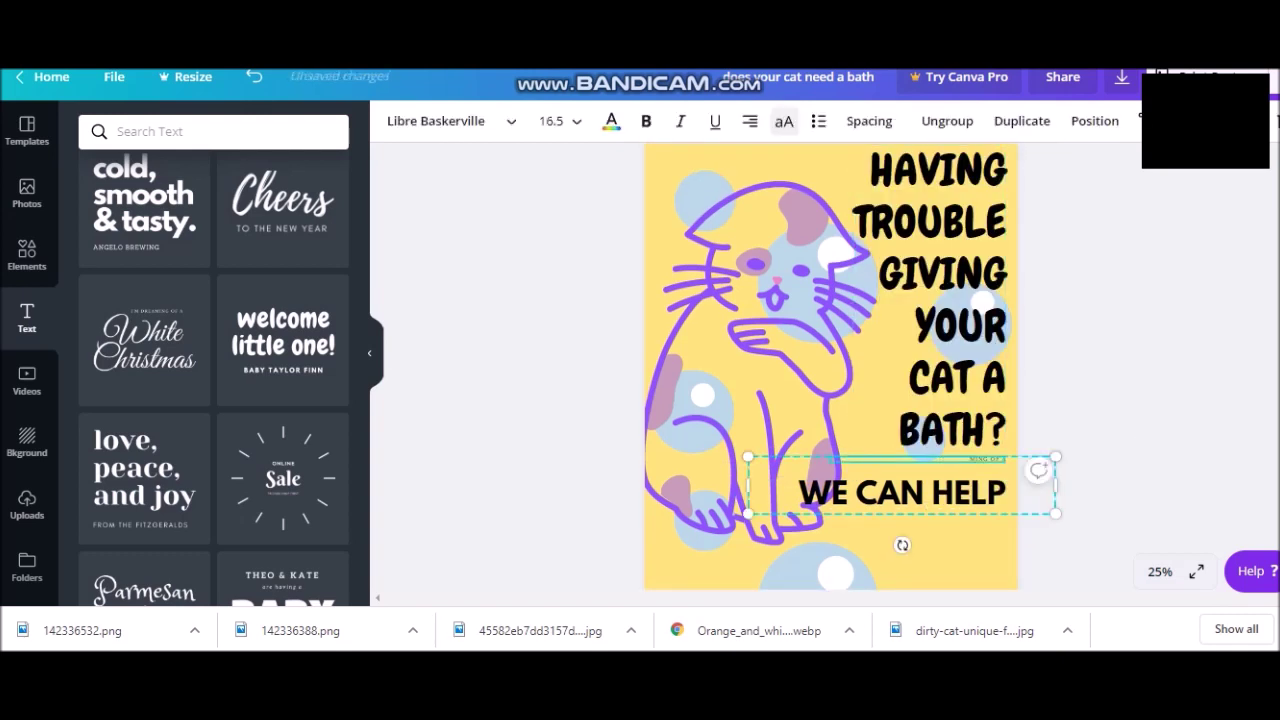
{"action": "left_click", "coordinate": [940, 492]}
{"action": "double_click", "coordinate": [968, 492]}
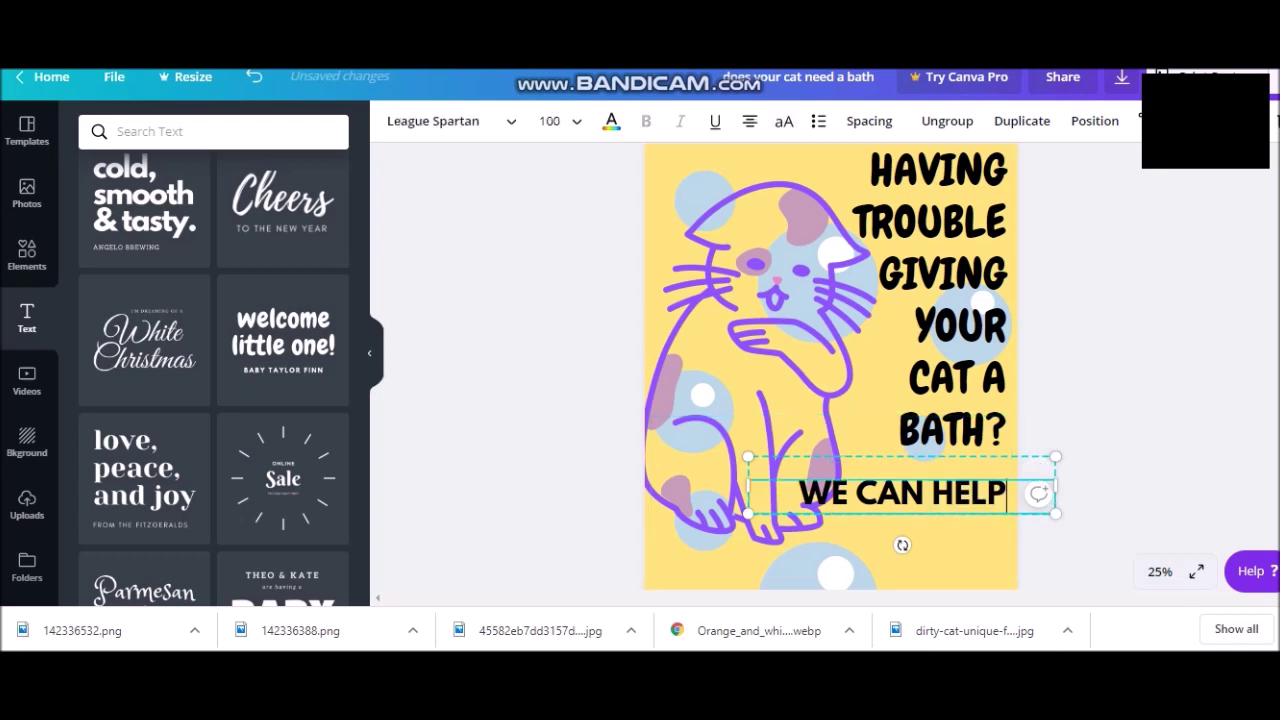
{"action": "triple_click", "coordinate": [968, 492]}
{"action": "key", "text": "Escape"}
{"action": "key", "text": "Escape"}
{"action": "scroll", "coordinate": [900, 400], "scroll_direction": "down", "scroll_amount": 2}
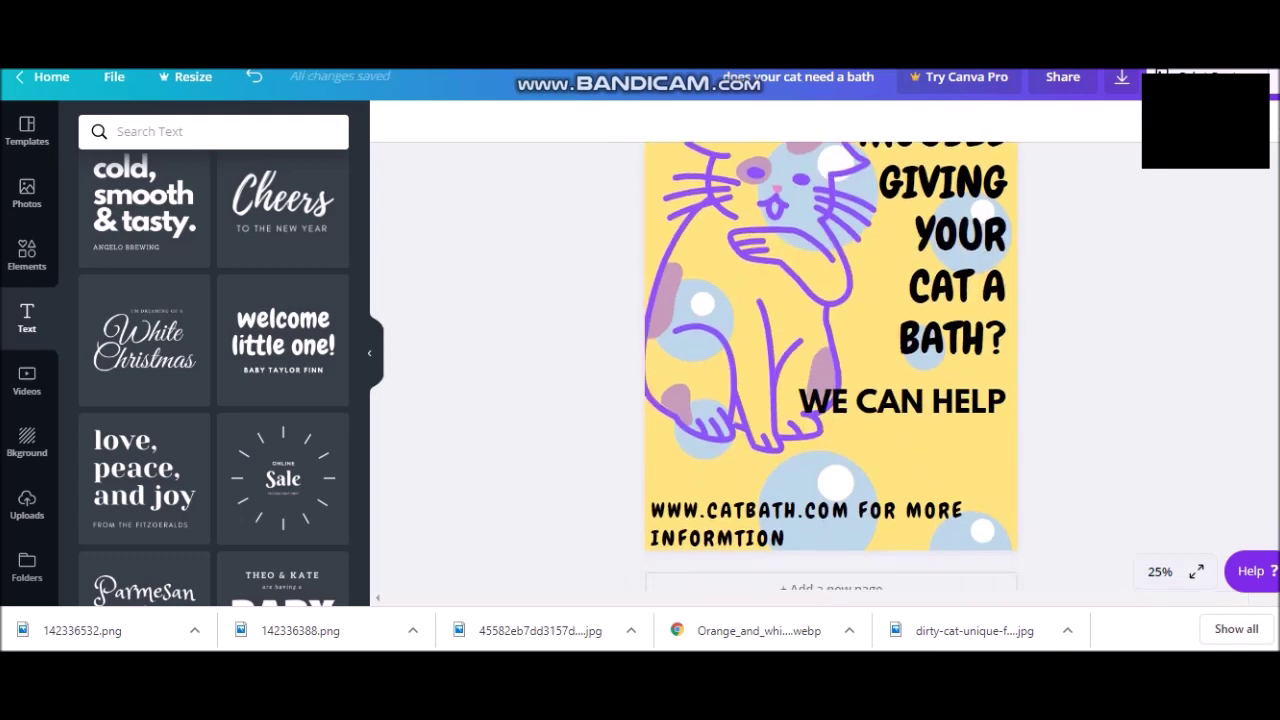
{"action": "left_click_drag", "start_coordinate": [900, 393], "coordinate": [757, 469]}
Widen the website line's text box and set its font size to 56 so the text fits on one line.
{"action": "left_click", "coordinate": [800, 515]}
{"action": "left_click_drag", "start_coordinate": [1029, 524], "coordinate": [1105, 524]}
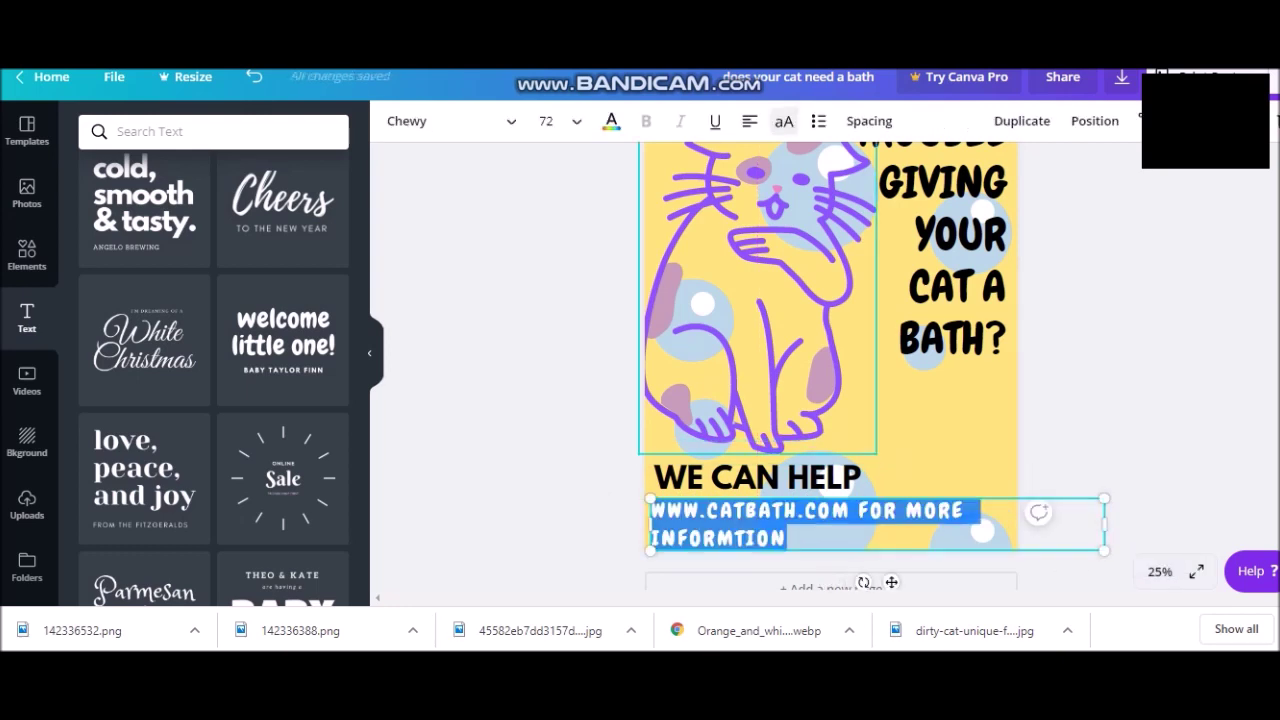
{"action": "left_click", "coordinate": [546, 121]}
{"action": "left_click", "coordinate": [551, 271]}
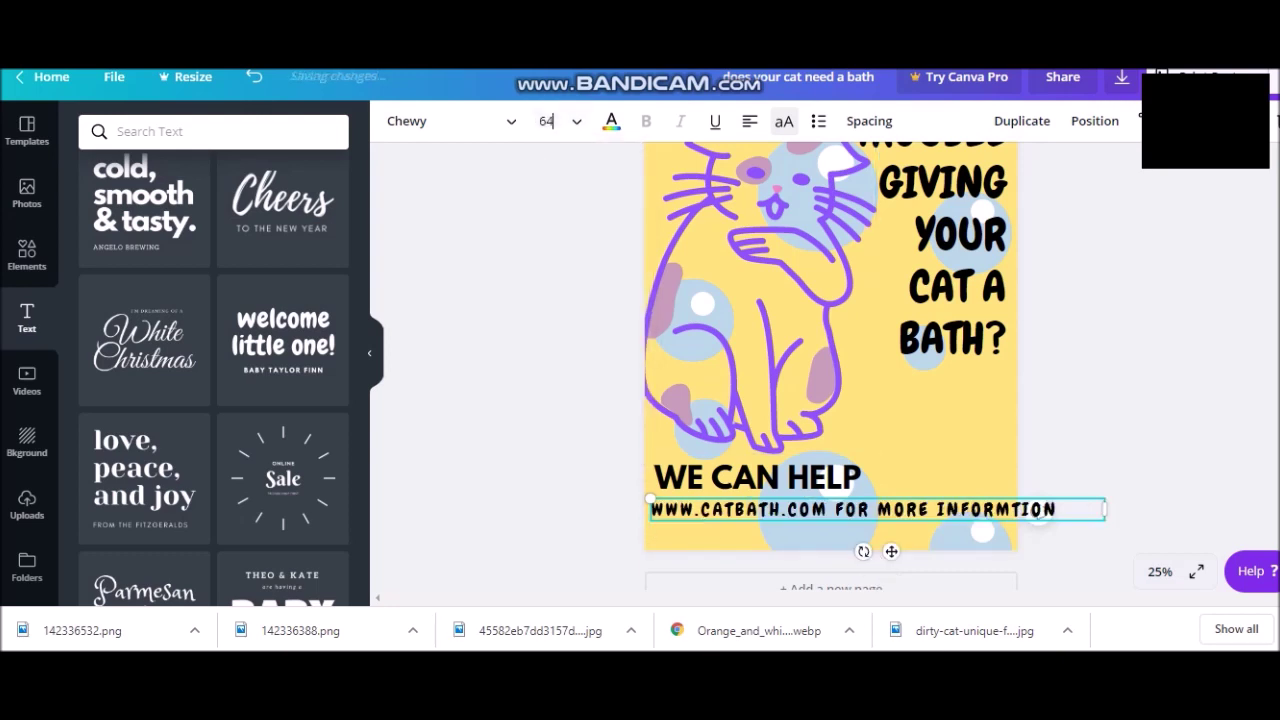
{"action": "left_click", "coordinate": [546, 121]}
{"action": "left_click", "coordinate": [551, 271]}
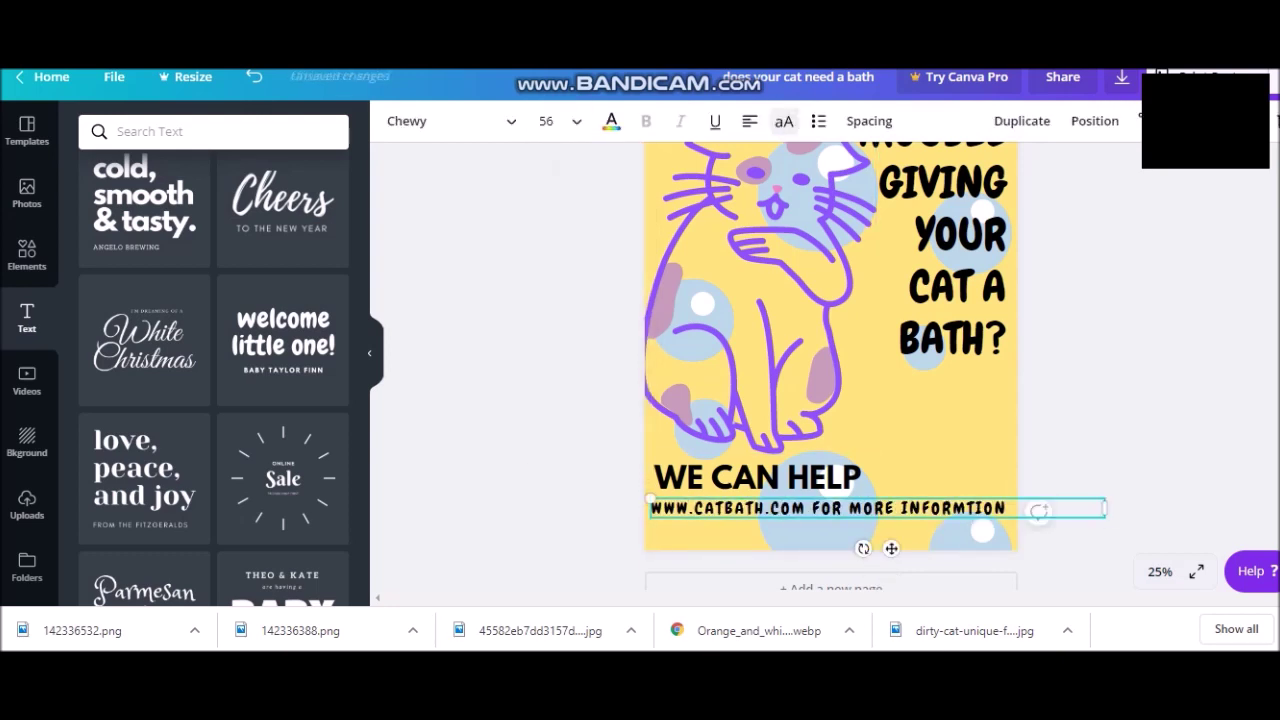
Move the website line down to the poster's lower edge and shift "WE CAN HELP" slightly down above it.
{"action": "left_click_drag", "start_coordinate": [850, 509], "coordinate": [844, 541]}
{"action": "left_click", "coordinate": [740, 480]}
{"action": "mouse_move", "coordinate": [740, 480]}
{"action": "left_mouse_down"}
{"action": "mouse_move", "coordinate": [901, 465]}
{"action": "mouse_move", "coordinate": [811, 493]}
{"action": "mouse_move", "coordinate": [739, 493]}
{"action": "left_mouse_up"}
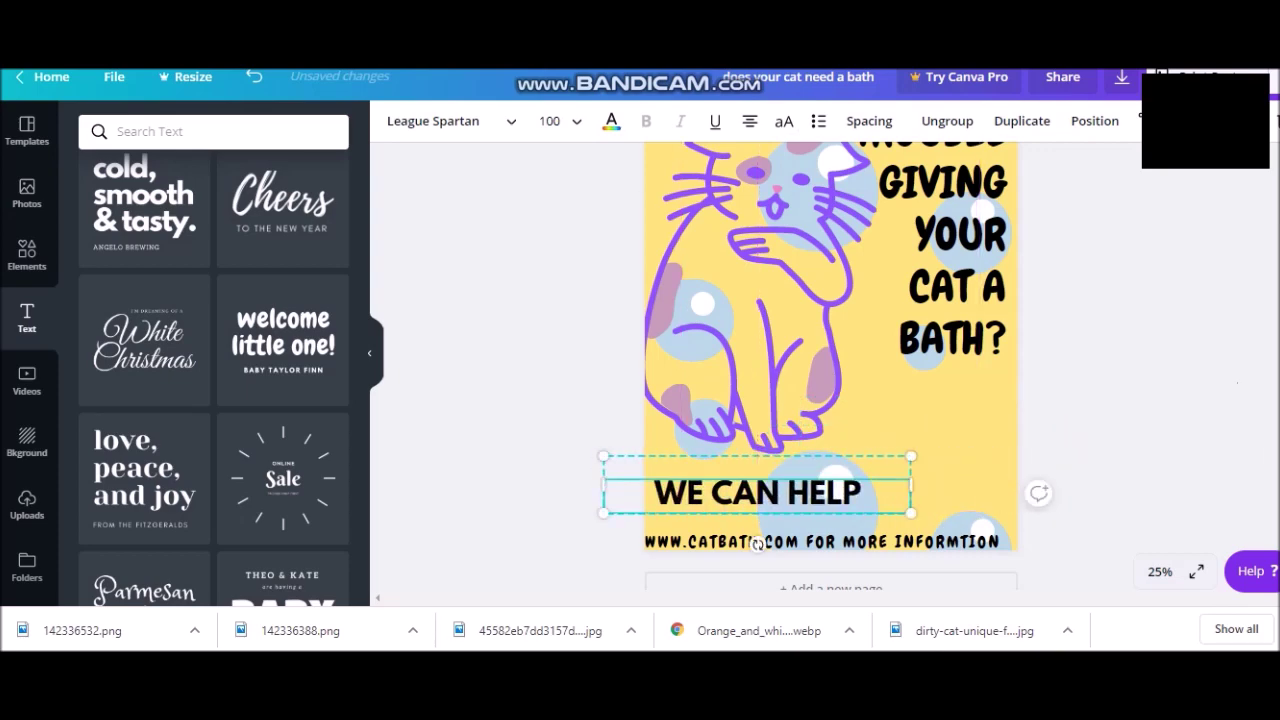
Search the elements for "cat lick" and browse the illustrations for an alternative cat.
{"action": "scroll", "coordinate": [830, 370], "scroll_direction": "up", "scroll_amount": 1}
{"action": "scroll", "coordinate": [830, 370], "scroll_direction": "down", "scroll_amount": 1}
{"action": "scroll", "coordinate": [830, 370], "scroll_direction": "up", "scroll_amount": 1}
{"action": "left_click", "coordinate": [757, 380]}
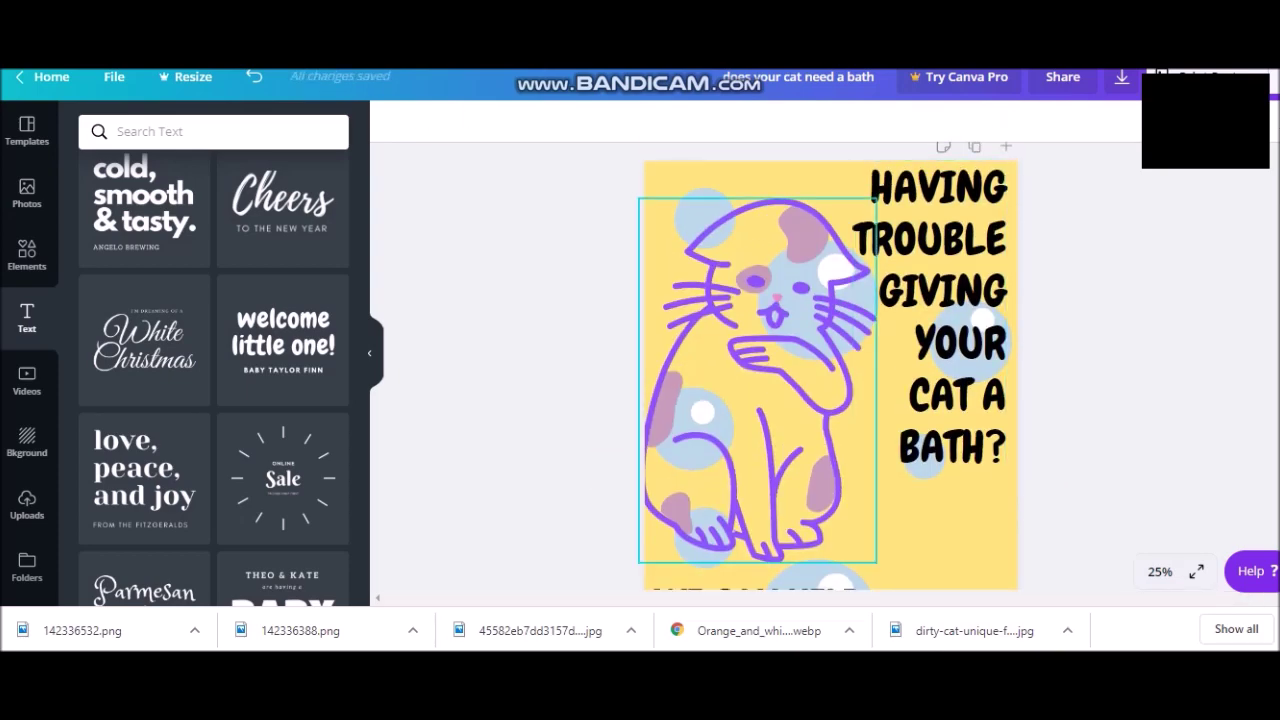
{"action": "left_click", "coordinate": [27, 255]}
{"action": "left_click", "coordinate": [200, 131]}
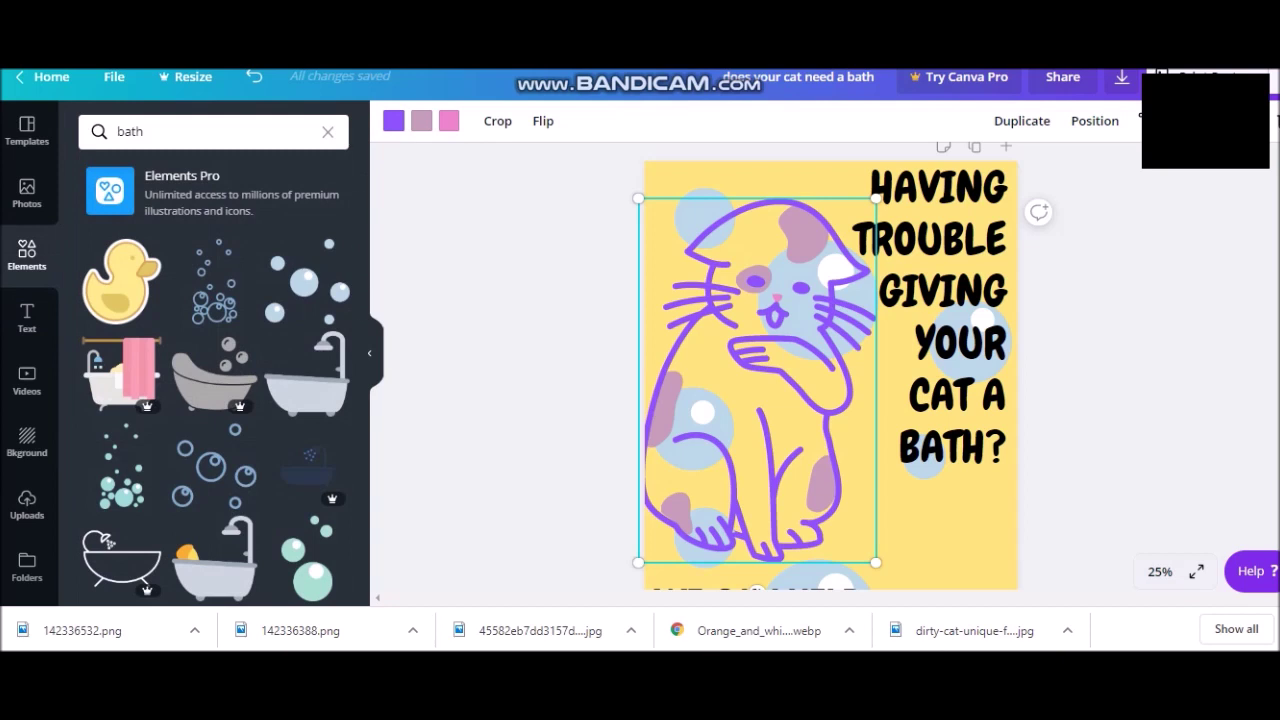
{"action": "key", "text": "BackSpace"}
{"action": "key", "text": "BackSpace"}
{"action": "key", "text": "BackSpace"}
{"action": "key", "text": "BackSpace"}
{"action": "type", "text": "cat"}
{"action": "key", "text": "BackSpace"}
{"action": "key", "text": "BackSpace"}
{"action": "key", "text": "BackSpace"}
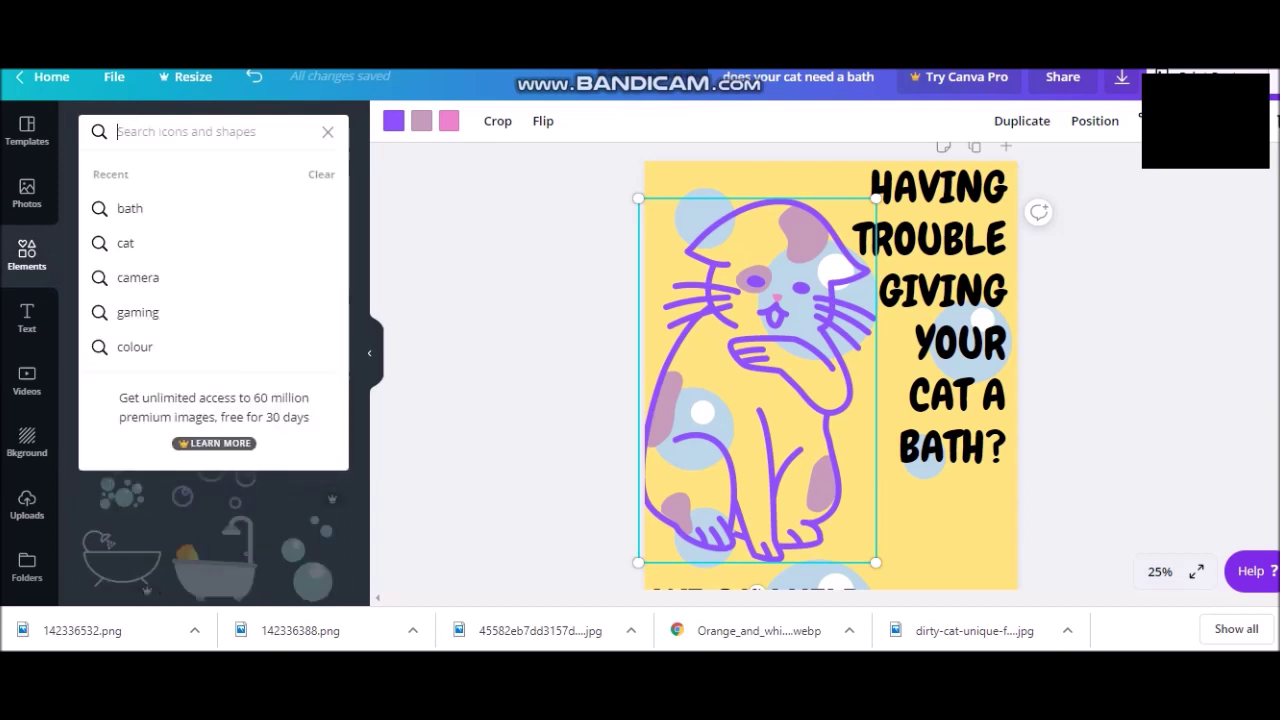
{"action": "type", "text": "cat lick"}
{"action": "key", "text": "Return"}
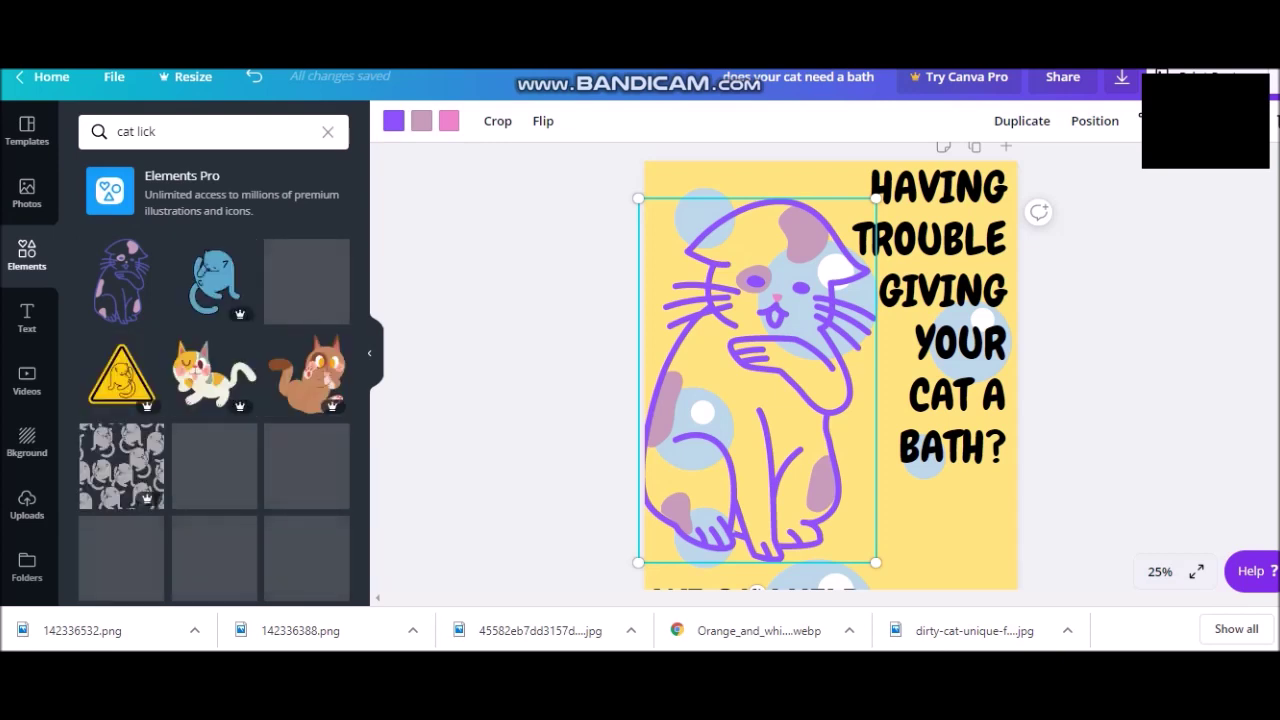
{"action": "scroll", "coordinate": [215, 375], "scroll_direction": "down", "scroll_amount": 5}
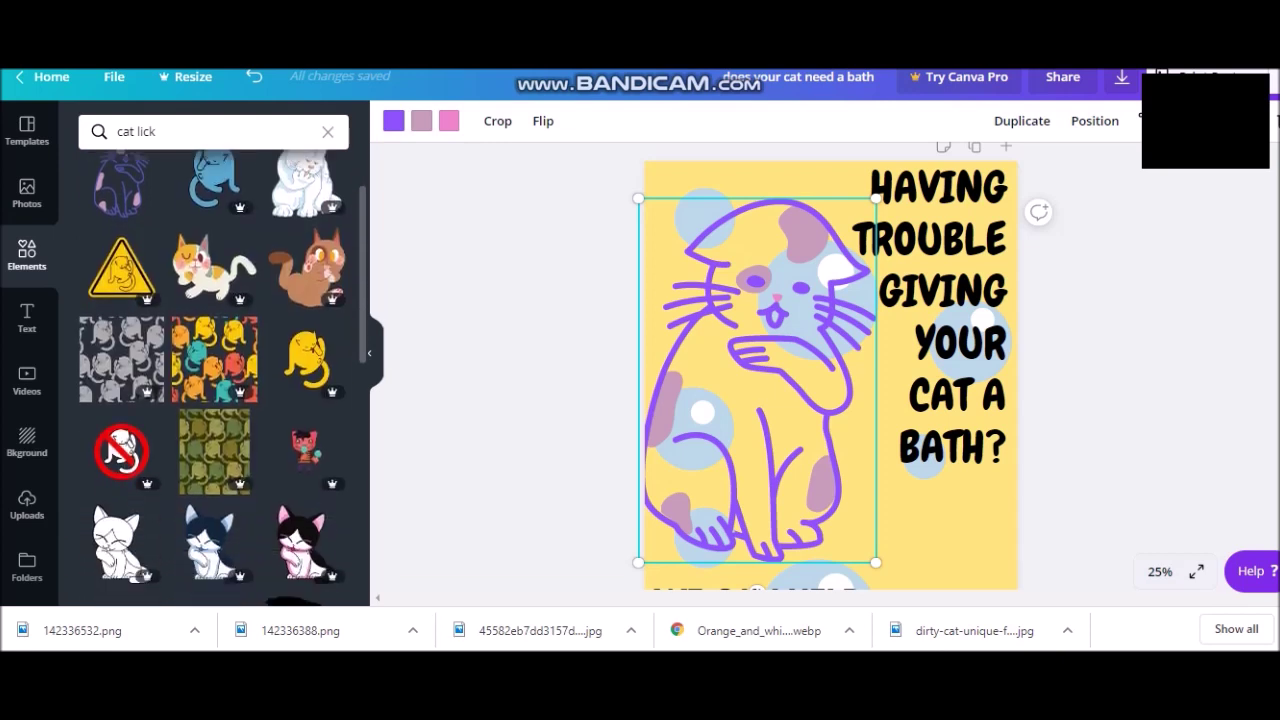
{"action": "scroll", "coordinate": [215, 375], "scroll_direction": "down", "scroll_amount": 2}
{"action": "scroll", "coordinate": [215, 375], "scroll_direction": "up", "scroll_amount": 7}
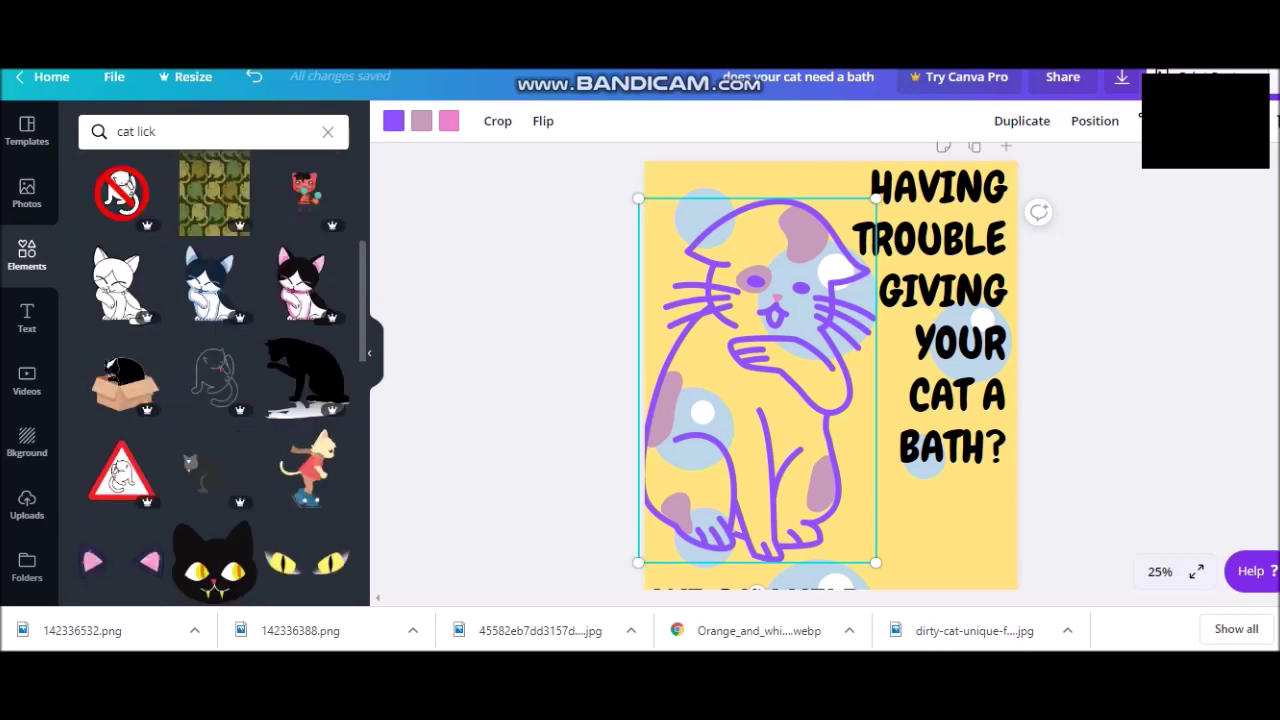
Search the elements for "cat", add the outlined cat lying on its back, and place it beneath the headline.
{"action": "left_click", "coordinate": [160, 131]}
{"action": "key", "text": "BackSpace"}
{"action": "key", "text": "BackSpace"}
{"action": "key", "text": "BackSpace"}
{"action": "key", "text": "BackSpace"}
{"action": "key", "text": "BackSpace"}
{"action": "key", "text": "Return"}
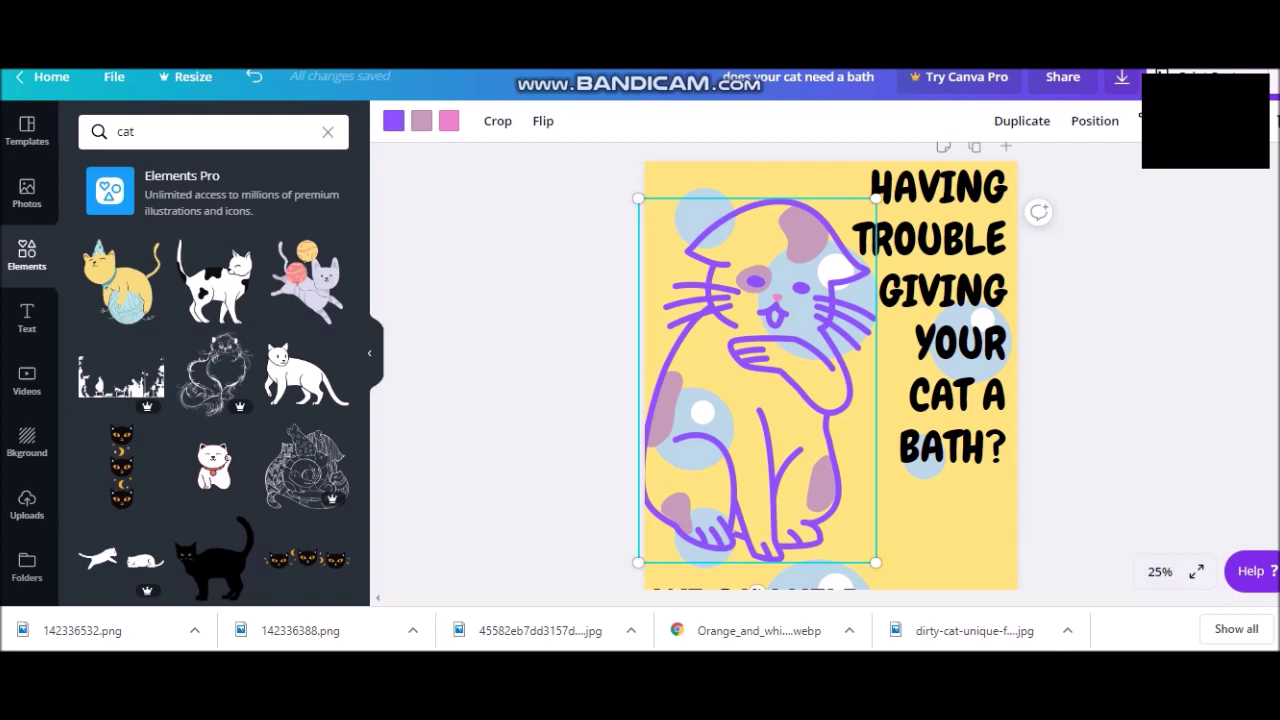
{"action": "scroll", "coordinate": [215, 375], "scroll_direction": "down", "scroll_amount": 2}
{"action": "scroll", "coordinate": [215, 375], "scroll_direction": "down", "scroll_amount": 4}
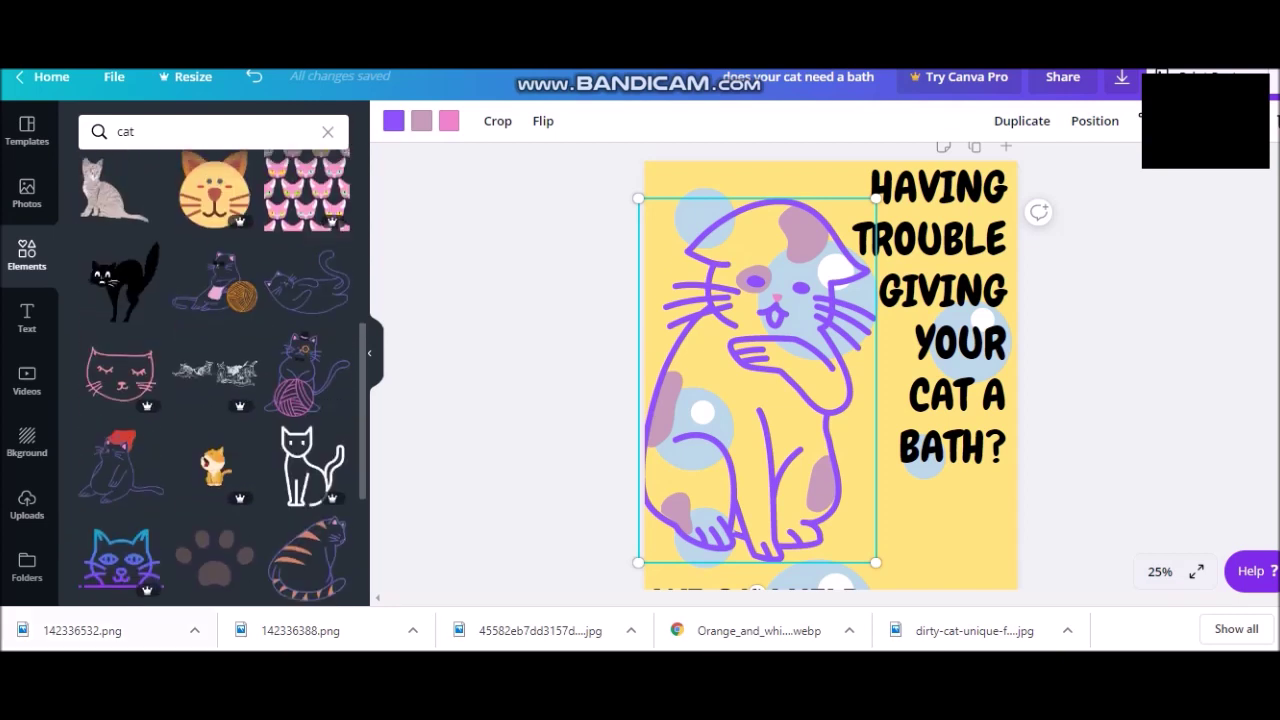
{"action": "left_click", "coordinate": [307, 283]}
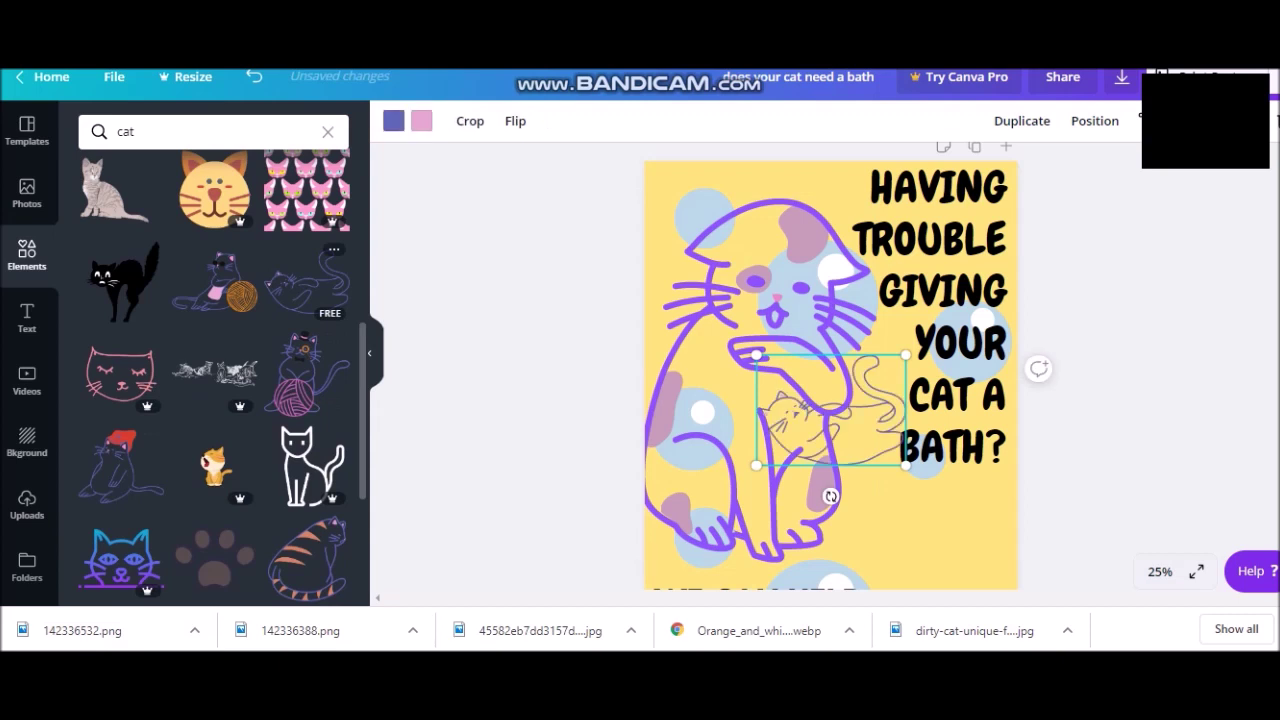
{"action": "mouse_move", "coordinate": [830, 410]}
{"action": "left_mouse_down"}
{"action": "mouse_move", "coordinate": [921, 528]}
{"action": "mouse_move", "coordinate": [930, 518]}
{"action": "left_mouse_up"}
{"action": "left_click", "coordinate": [1050, 480]}
{"action": "scroll", "coordinate": [831, 366], "scroll_direction": "down", "scroll_amount": 2}
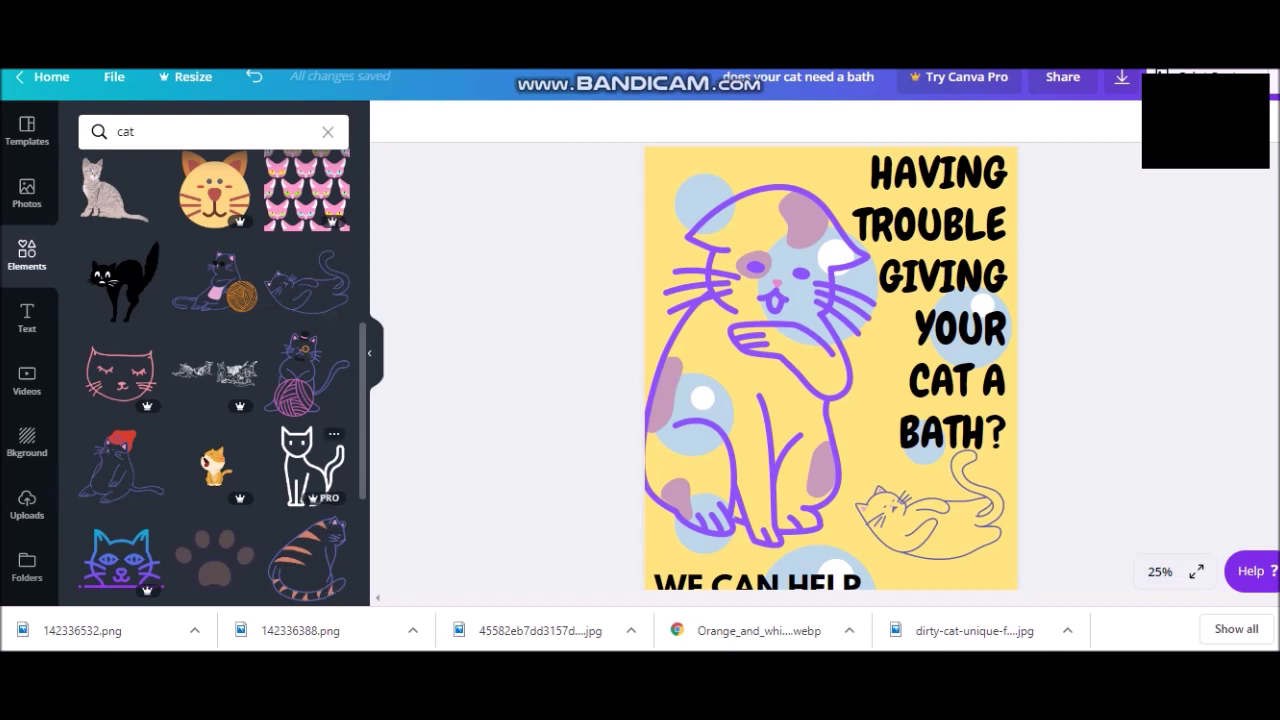
Delete the large purple sitting cat with the raised paw from the poster.
{"action": "left_click", "coordinate": [757, 365]}
{"action": "key", "text": "Delete"}
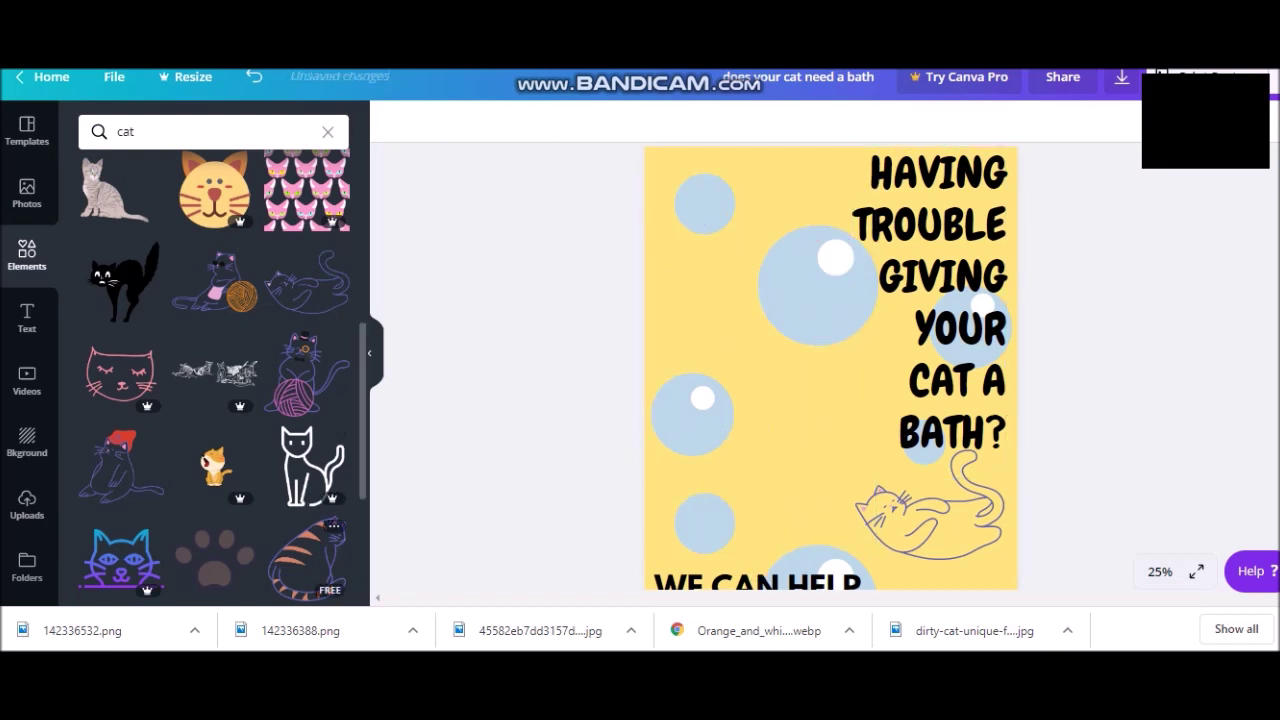
Try adding the orange-striped cat beside the headline, scaled down slightly and tilted anticlockwise.
{"action": "left_click_drag", "start_coordinate": [307, 558], "coordinate": [780, 348]}
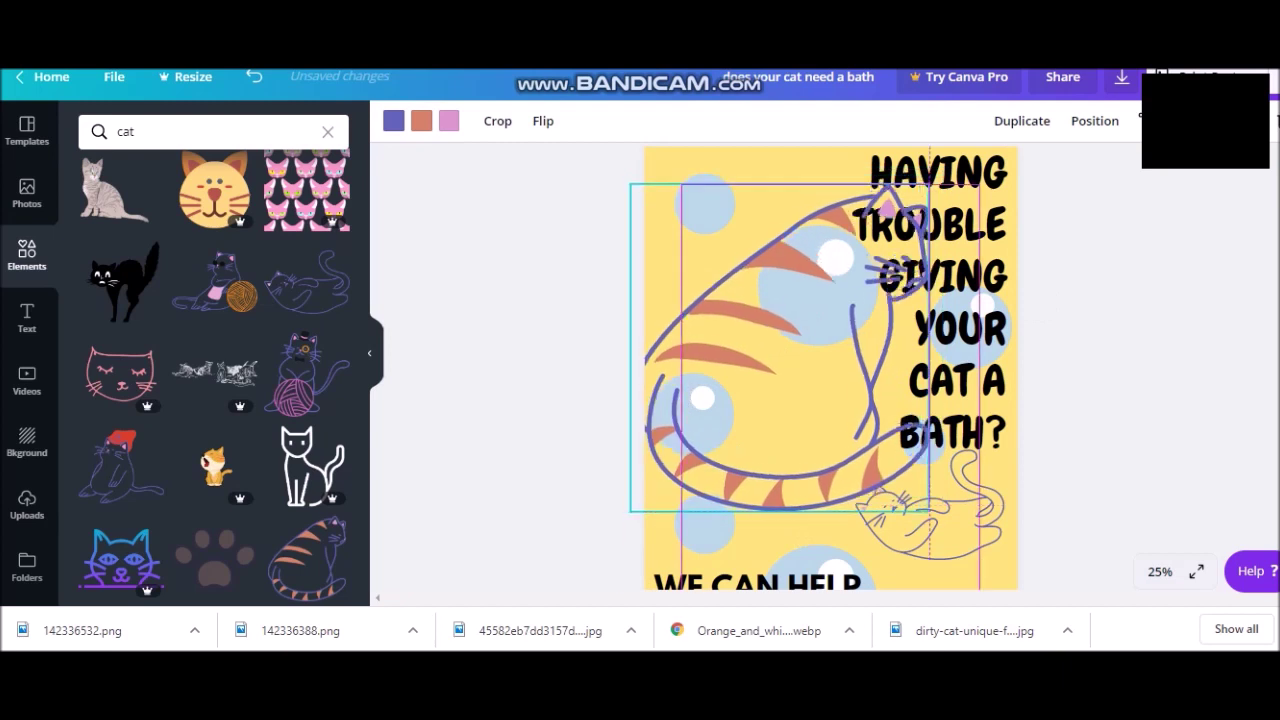
{"action": "left_click_drag", "start_coordinate": [630, 184], "coordinate": [654, 219]}
{"action": "left_click_drag", "start_coordinate": [789, 540], "coordinate": [832, 537]}
{"action": "left_click_drag", "start_coordinate": [790, 420], "coordinate": [747, 385]}
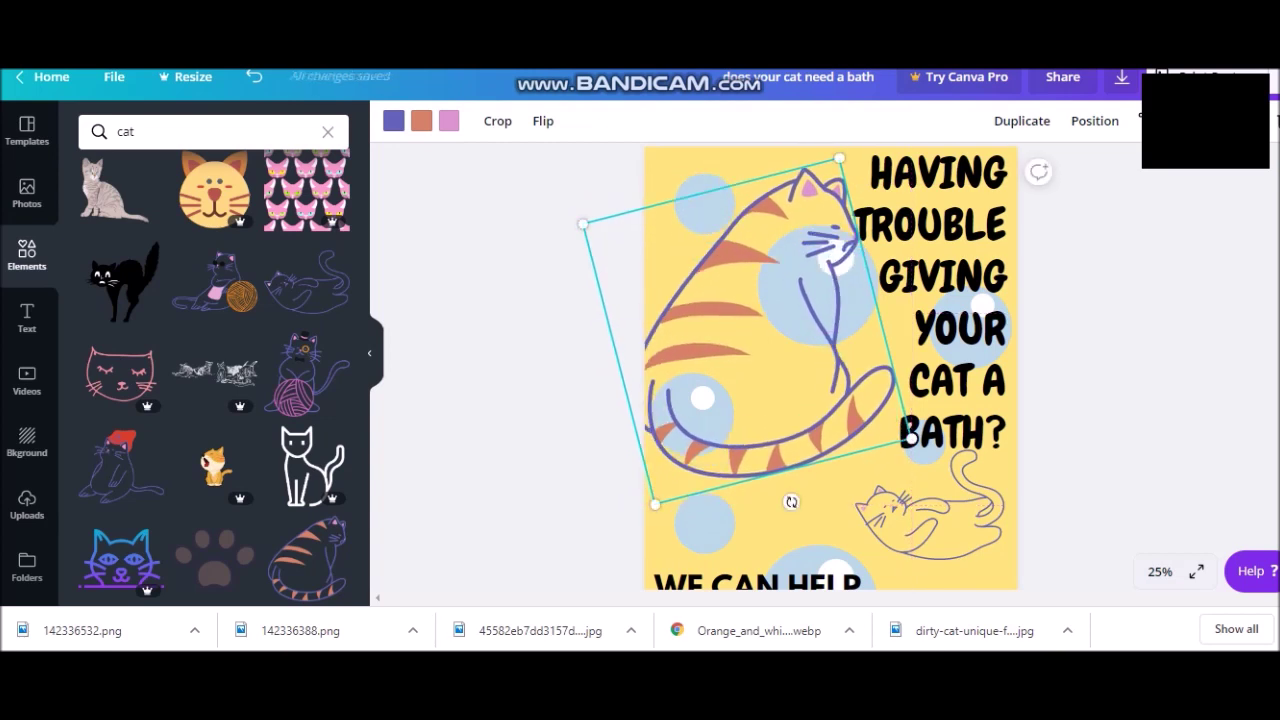
{"action": "left_click_drag", "start_coordinate": [791, 502], "coordinate": [752, 510]}
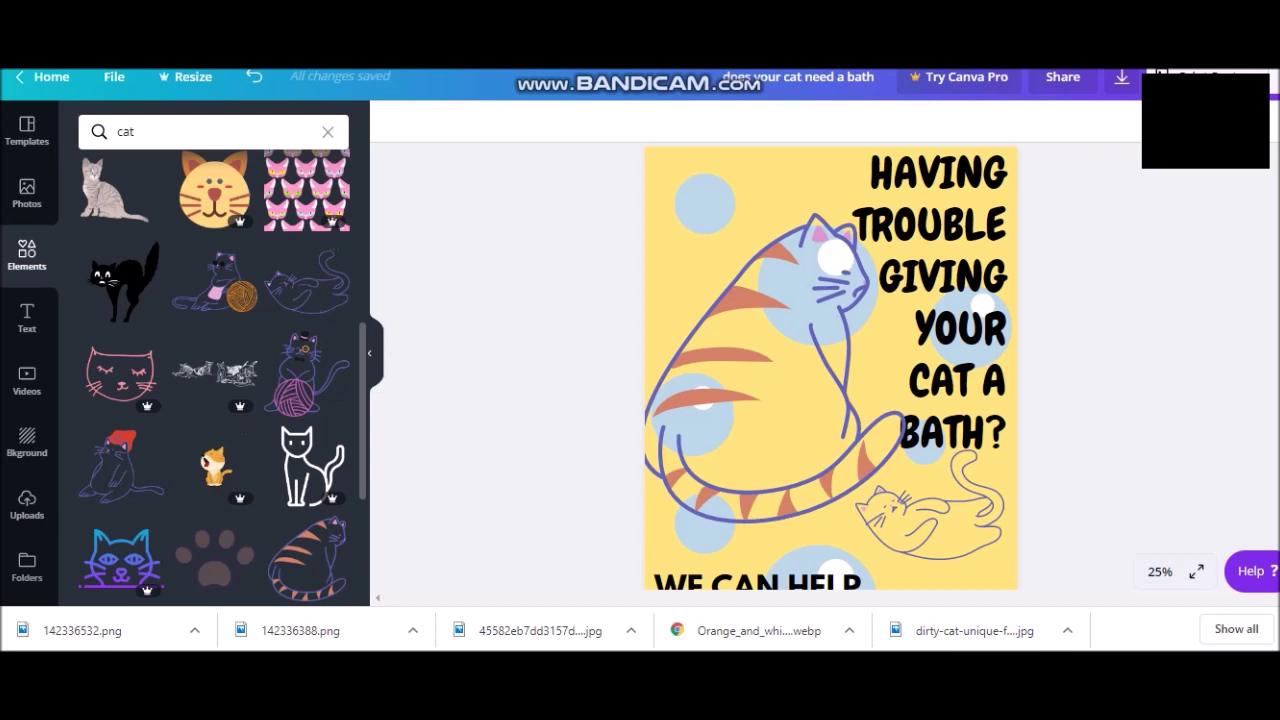
Replace the striped cat with the sleeping cat with red patches, enlarged to fill the space beside the headline.
{"action": "scroll", "coordinate": [215, 465], "scroll_direction": "down", "scroll_amount": 1}
{"action": "scroll", "coordinate": [215, 400], "scroll_direction": "down", "scroll_amount": 5}
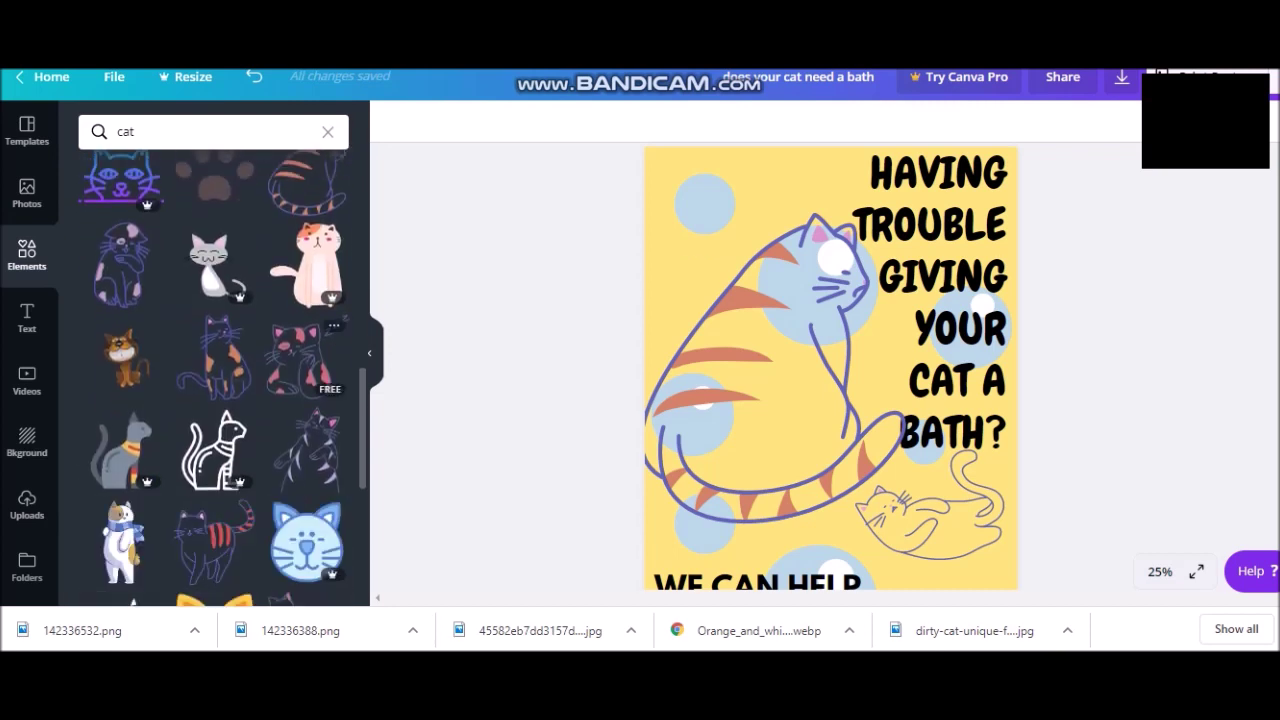
{"action": "left_click", "coordinate": [300, 355]}
{"action": "left_click", "coordinate": [700, 300]}
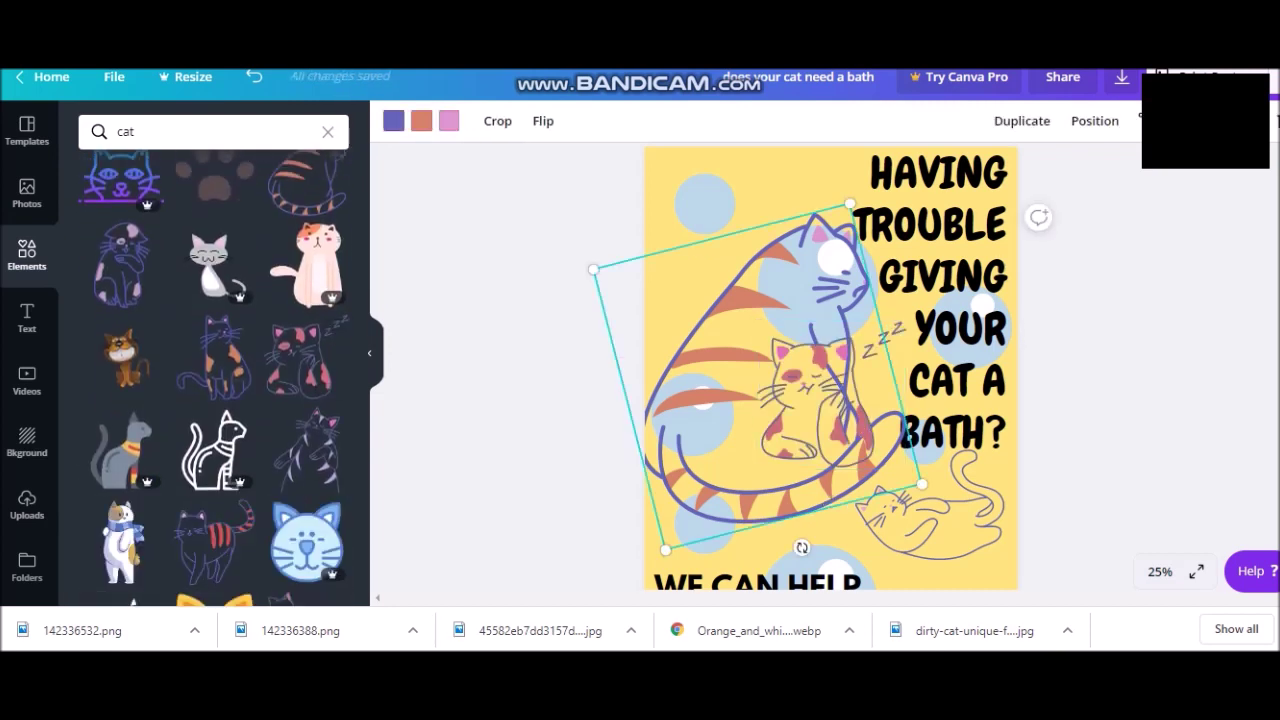
{"action": "key", "text": "Delete"}
{"action": "left_click", "coordinate": [830, 400]}
{"action": "left_click_drag", "start_coordinate": [757, 322], "coordinate": [651, 194]}
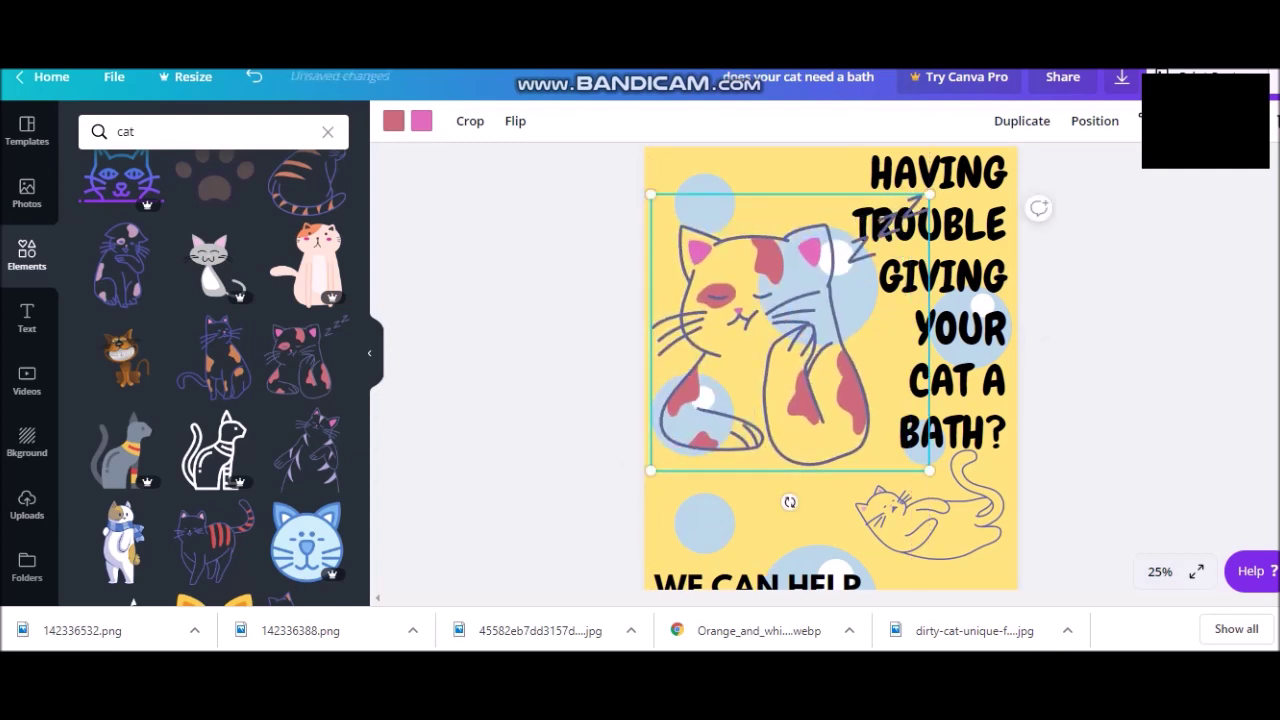
Send the sleeping cat to the back and move the bubbles graphic one layer backward so it sits behind the cat.
{"action": "left_click", "coordinate": [1095, 120]}
{"action": "left_click", "coordinate": [1004, 206]}
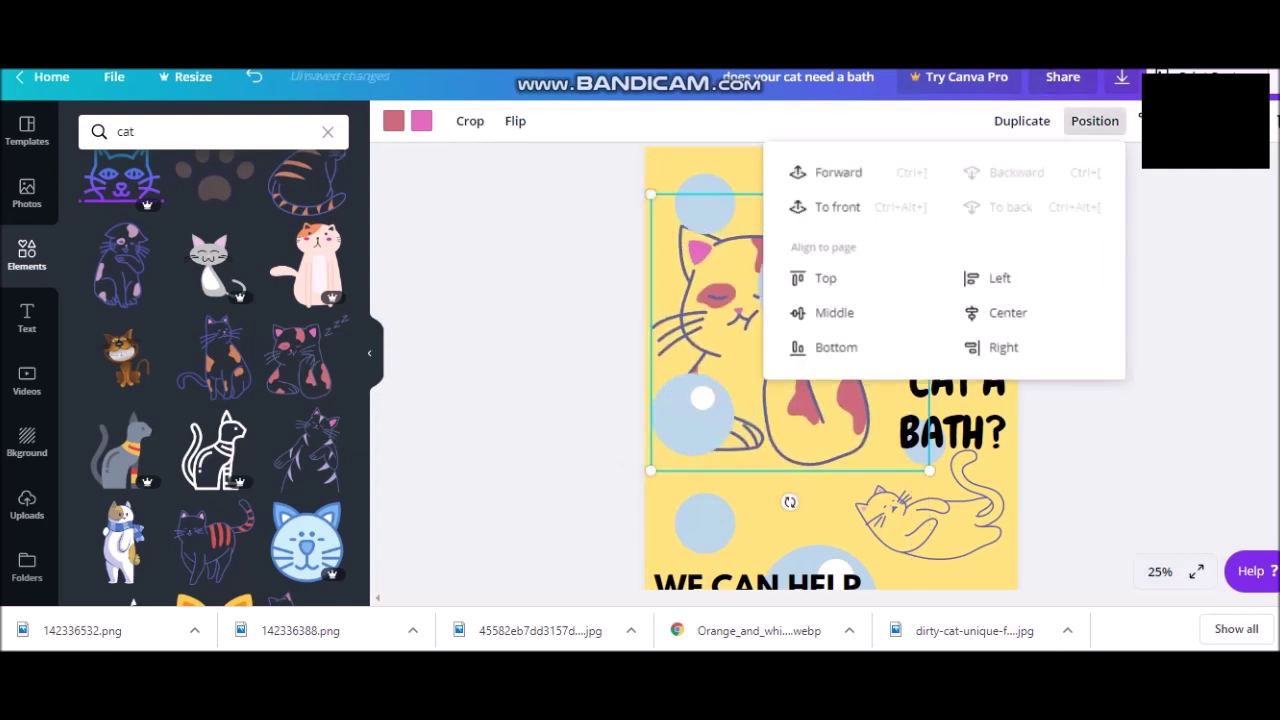
{"action": "key", "text": "Escape"}
{"action": "left_click", "coordinate": [800, 420]}
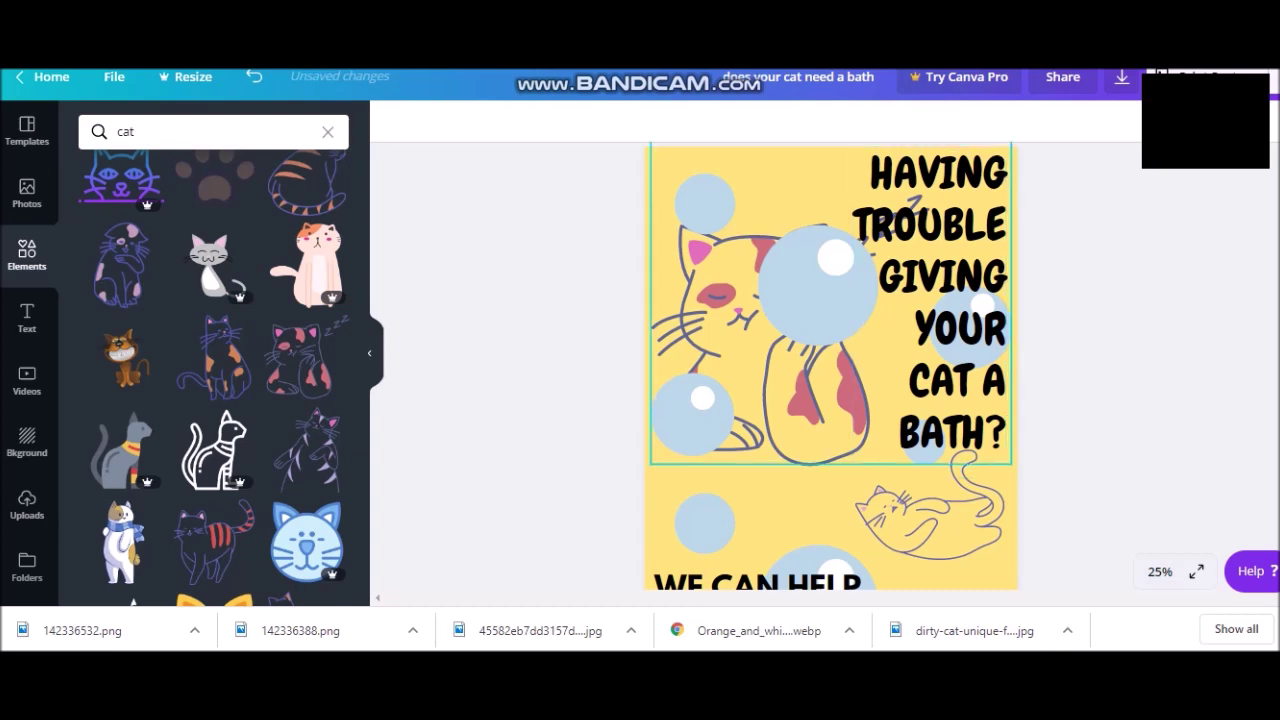
{"action": "left_click", "coordinate": [1095, 120]}
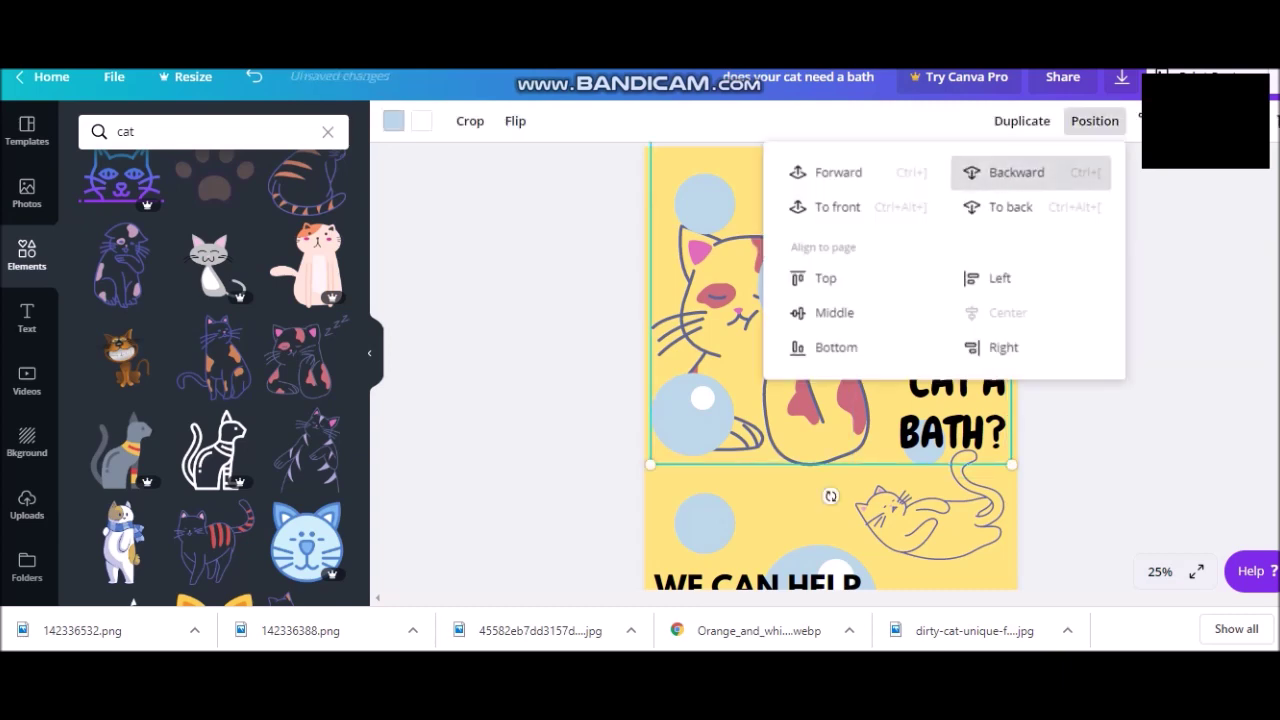
{"action": "left_click", "coordinate": [1016, 172]}
{"action": "key", "text": "Escape"}
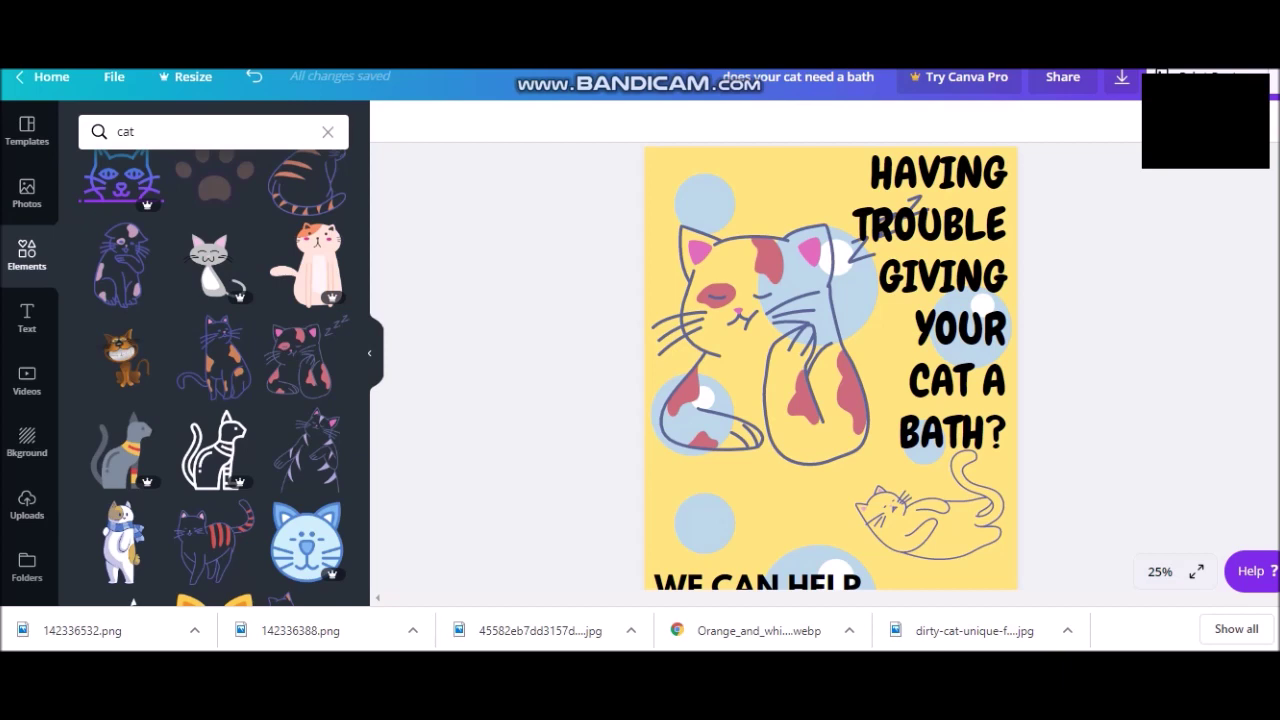
{"action": "scroll", "coordinate": [831, 365], "scroll_direction": "down", "scroll_amount": 3}
{"action": "scroll", "coordinate": [831, 365], "scroll_direction": "up", "scroll_amount": 4}
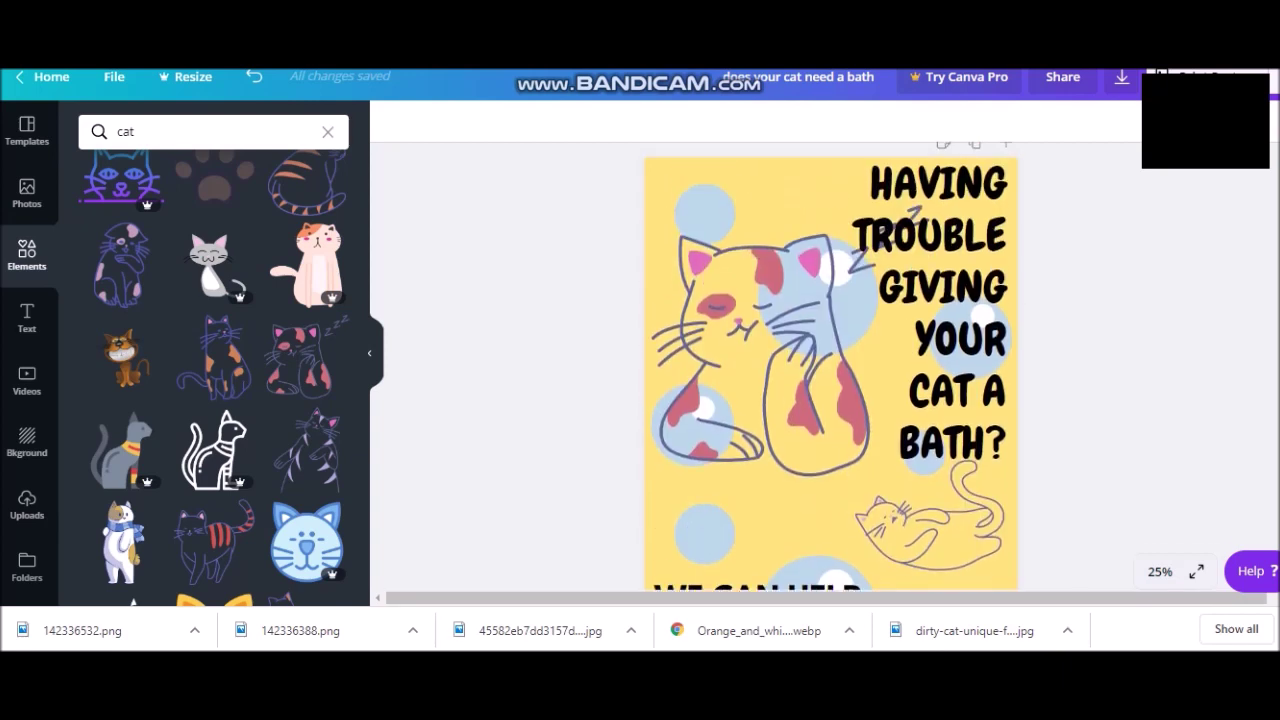
{"action": "scroll", "coordinate": [831, 390], "scroll_direction": "down", "scroll_amount": 2}
{"action": "scroll", "coordinate": [831, 390], "scroll_direction": "up", "scroll_amount": 2}
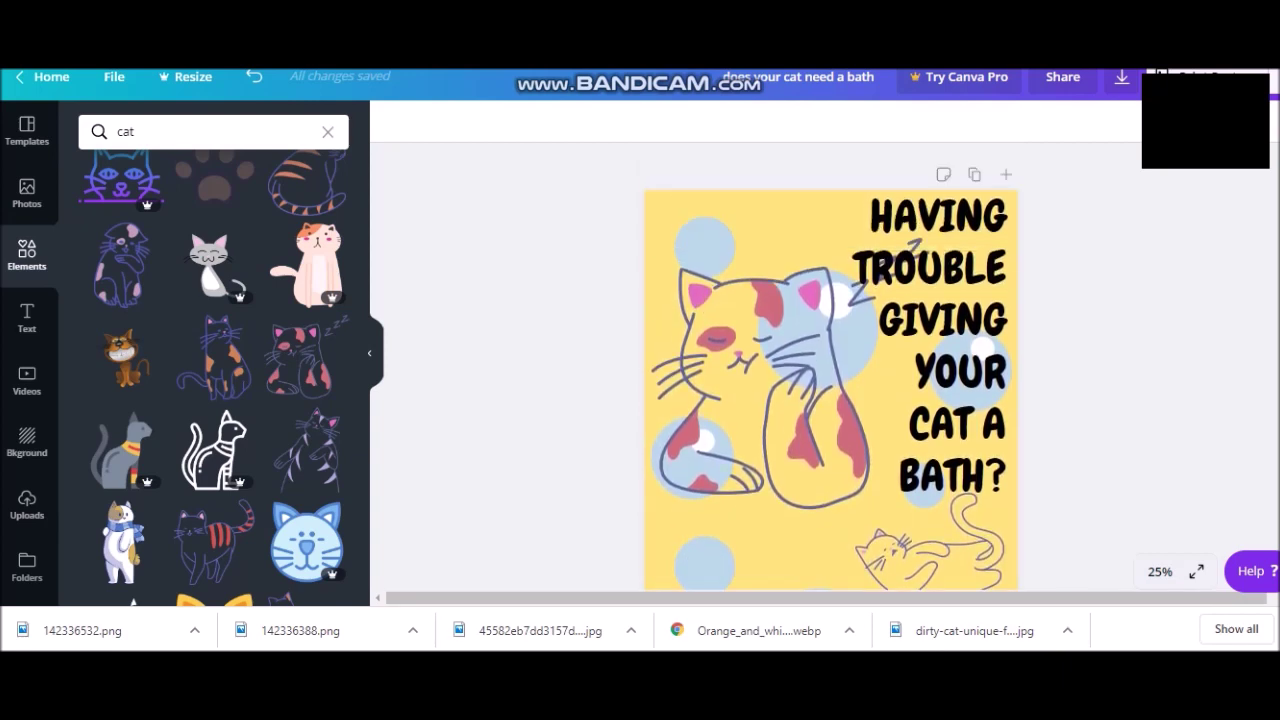
Swap the sleeping cat and the headline so the cat sits on the poster's right half and the headline on its left.
{"action": "left_click", "coordinate": [760, 400]}
{"action": "left_click_drag", "start_coordinate": [760, 400], "coordinate": [1080, 435]}
{"action": "left_click_drag", "start_coordinate": [940, 370], "coordinate": [740, 401]}
{"action": "left_click_drag", "start_coordinate": [1128, 420], "coordinate": [962, 365]}
Move the outlined lying cat beside the "WE CAN HELP" tagline and shift the headline slightly down and to the right.
{"action": "left_click_drag", "start_coordinate": [928, 545], "coordinate": [758, 518]}
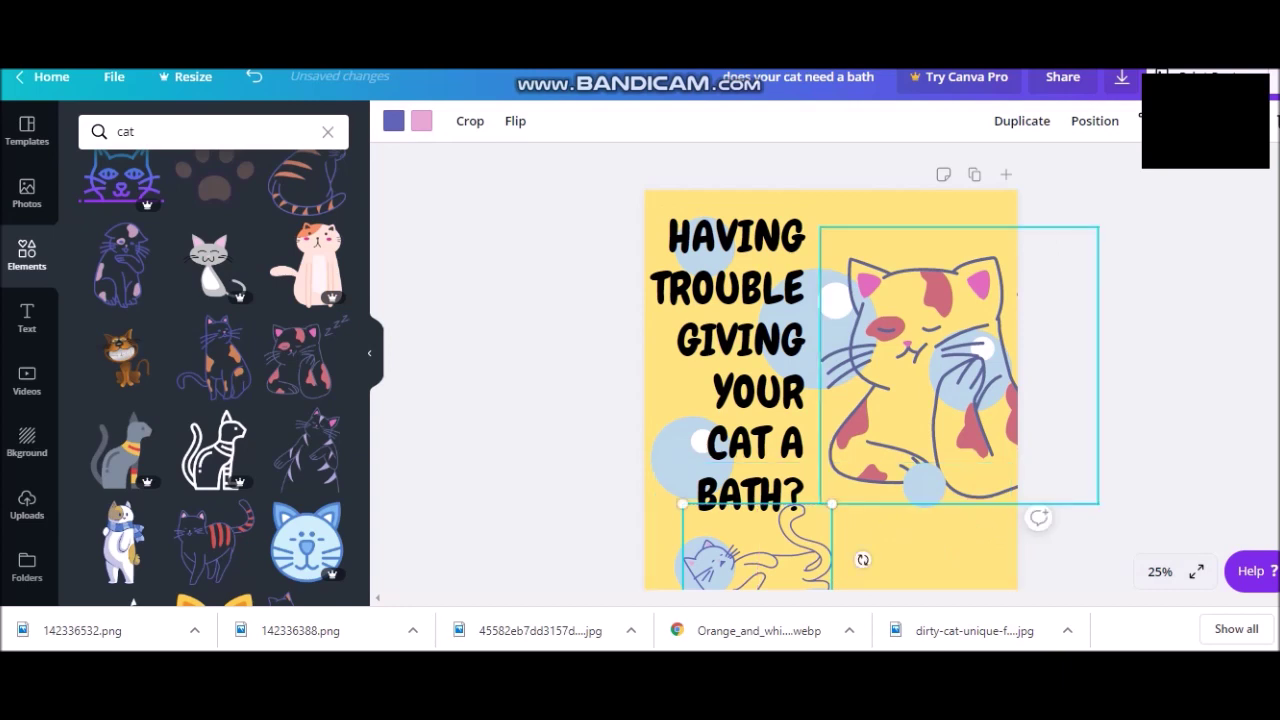
{"action": "left_click", "coordinate": [1036, 518]}
{"action": "scroll", "coordinate": [1036, 518], "scroll_direction": "down", "scroll_amount": 1}
{"action": "scroll", "coordinate": [830, 370], "scroll_direction": "down", "scroll_amount": 2}
{"action": "left_click_drag", "start_coordinate": [760, 471], "coordinate": [937, 528]}
{"action": "left_click", "coordinate": [1043, 528]}
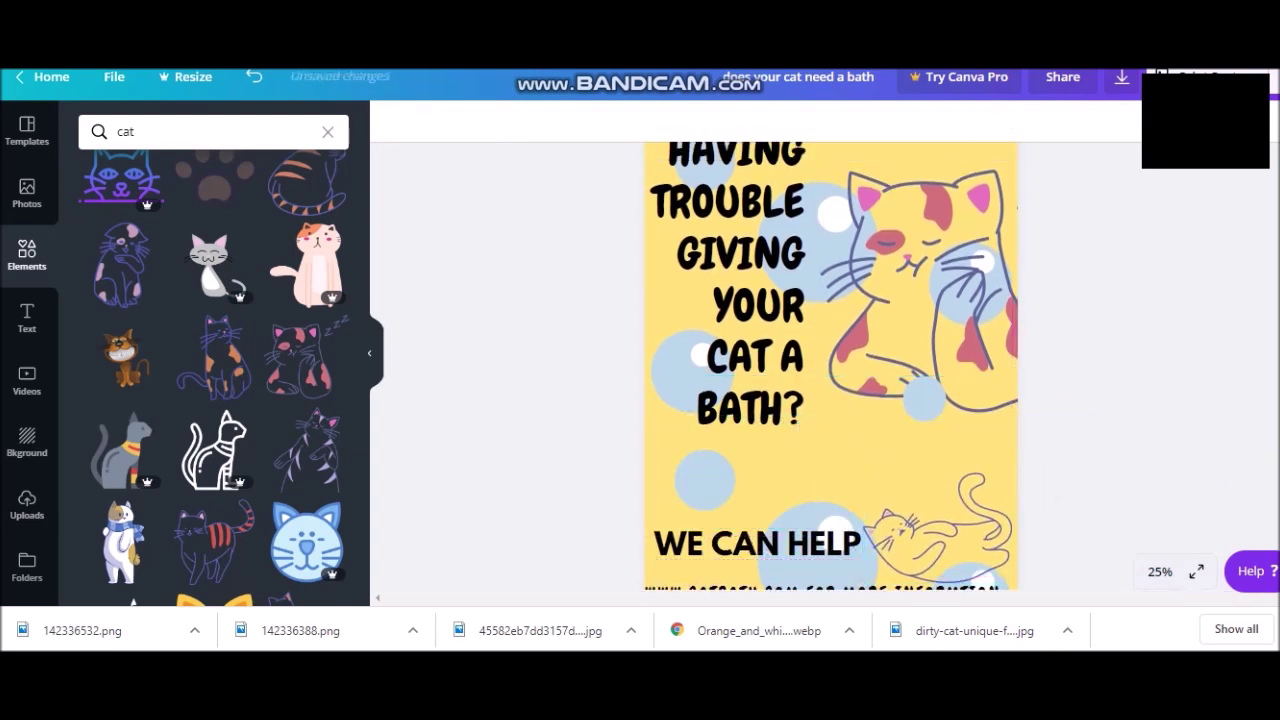
{"action": "left_click_drag", "start_coordinate": [726, 486], "coordinate": [743, 524]}
{"action": "key", "text": "Escape"}
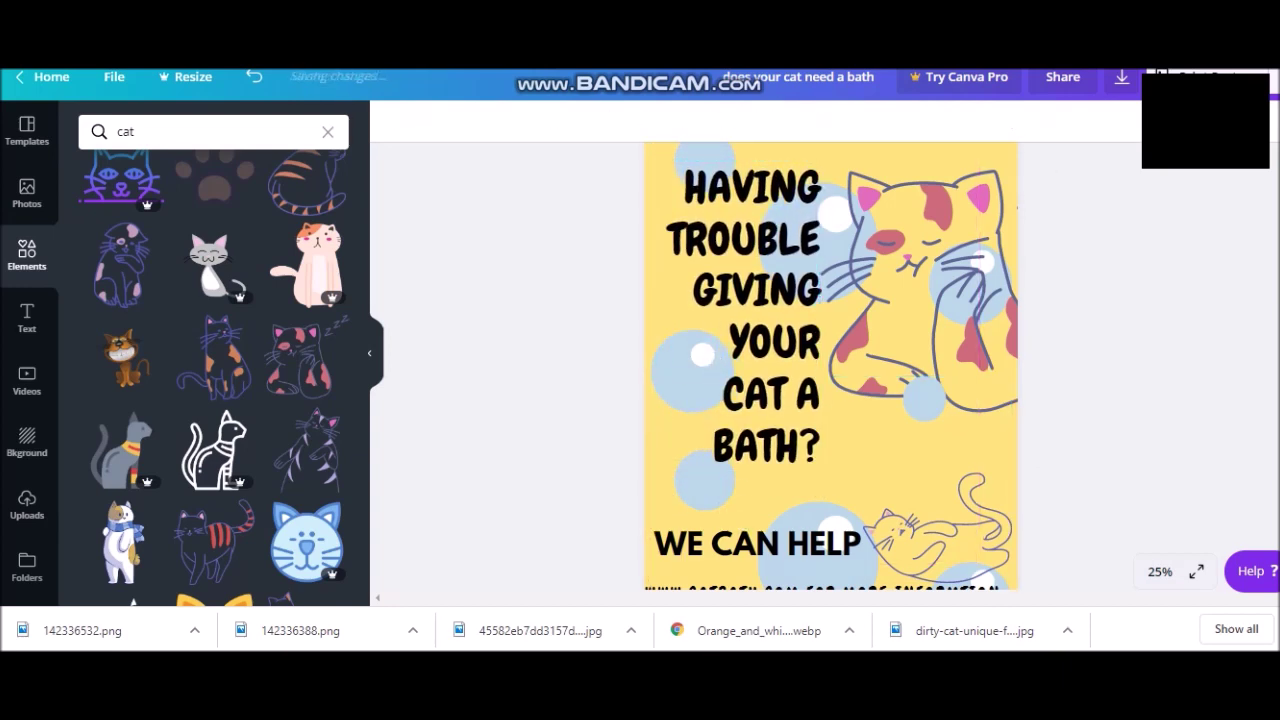
Open the download options for the finished poster.
{"action": "left_click", "coordinate": [1122, 77]}
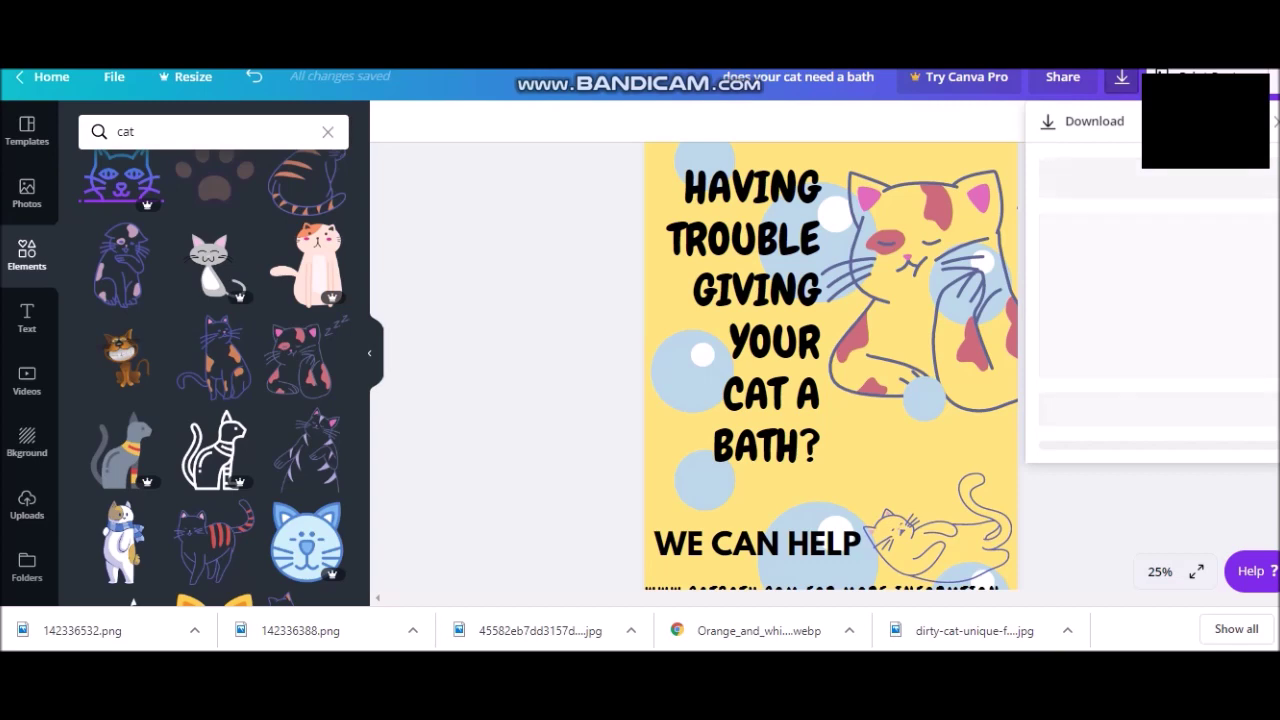